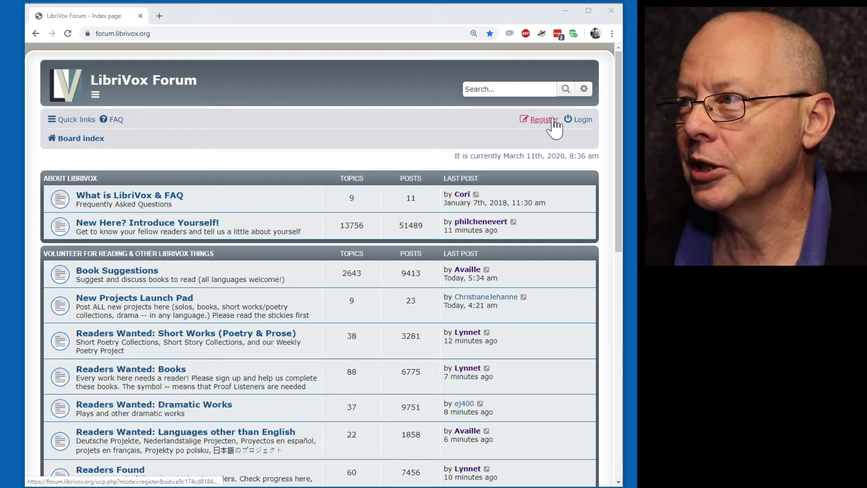
Log in to the LibriVox forum and scroll through the Readers Wanted: Short Works (Poetry & Prose) topics.
click(581, 123)
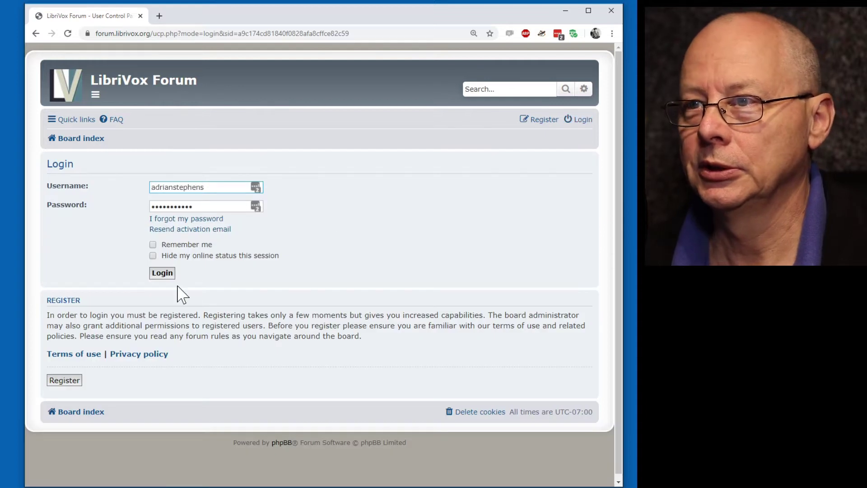
click(162, 273)
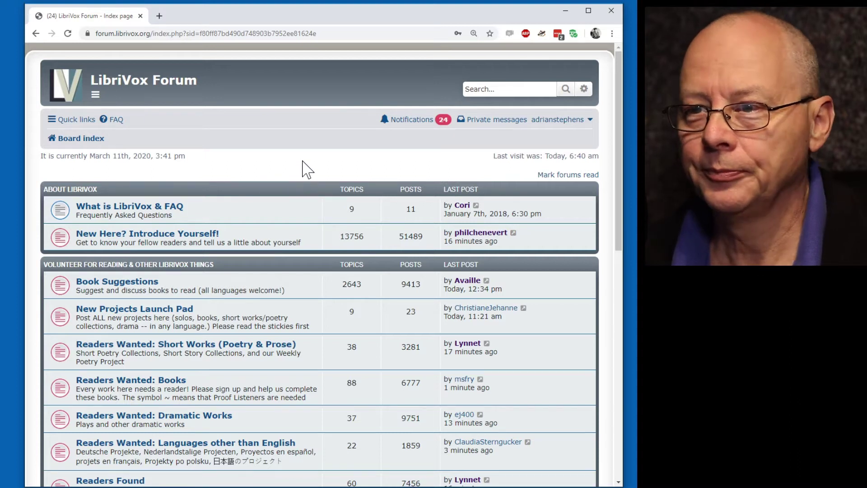
scroll(302, 161, down, 4)
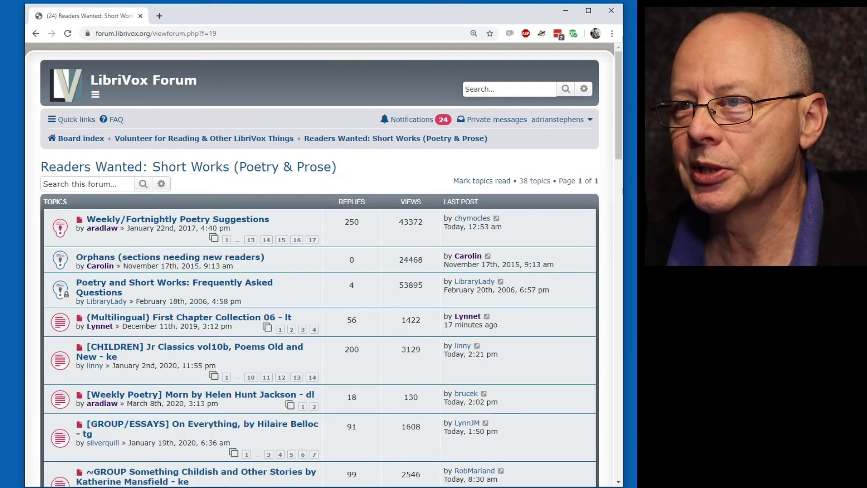
scroll(318, 284, down, 3)
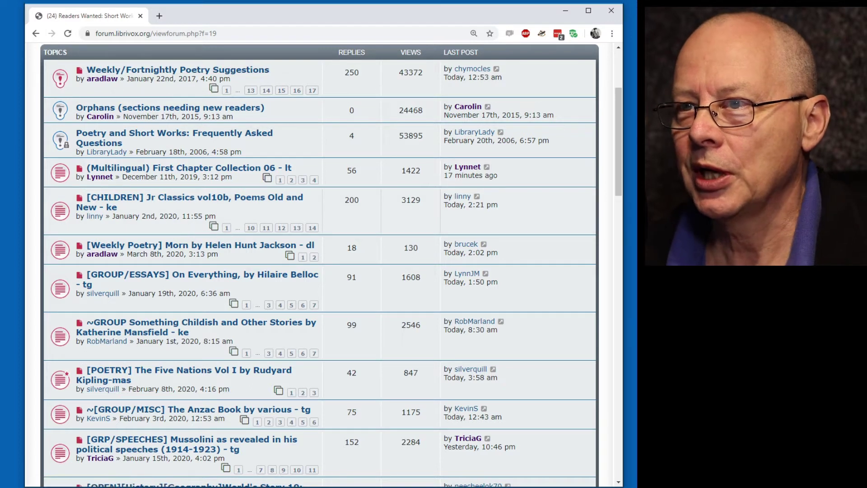
scroll(213, 225, down, 1)
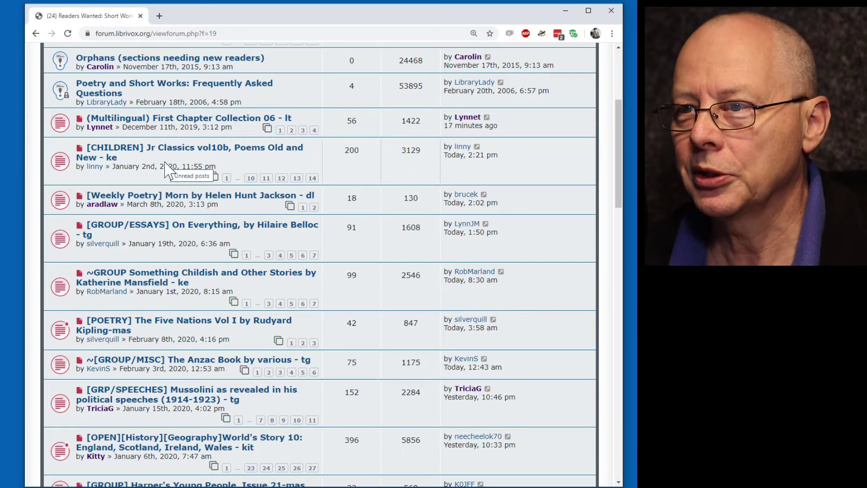
scroll(162, 163, down, 4)
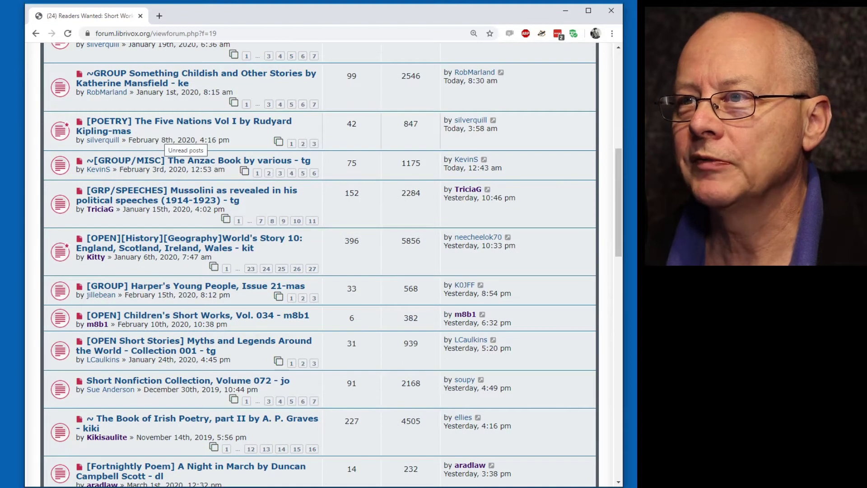
Open the [POETRY] The Five Nations Vol I topic and review its Magic Window sections down to 28.
click(179, 130)
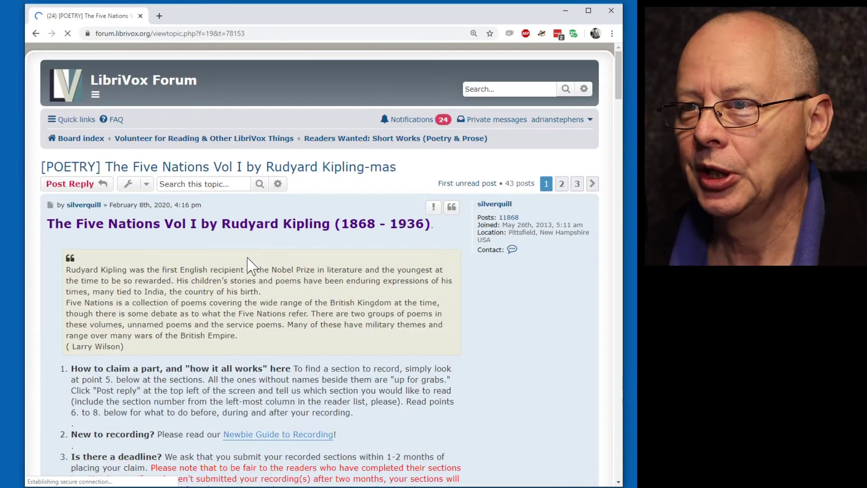
scroll(356, 282, down, 10)
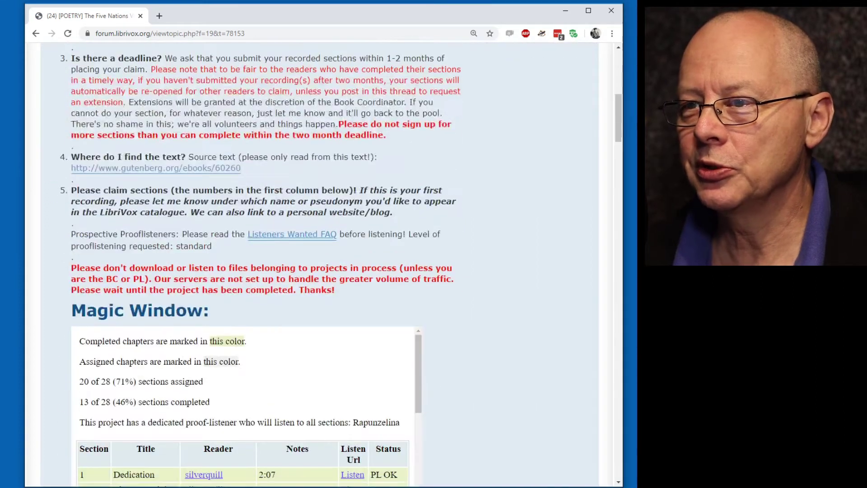
scroll(356, 280, down, 2)
scroll(346, 246, down, 1)
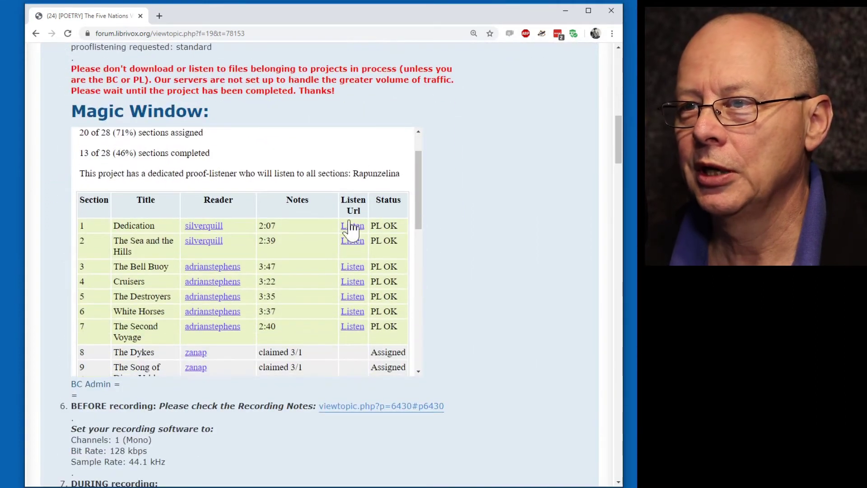
scroll(357, 210, down, 6)
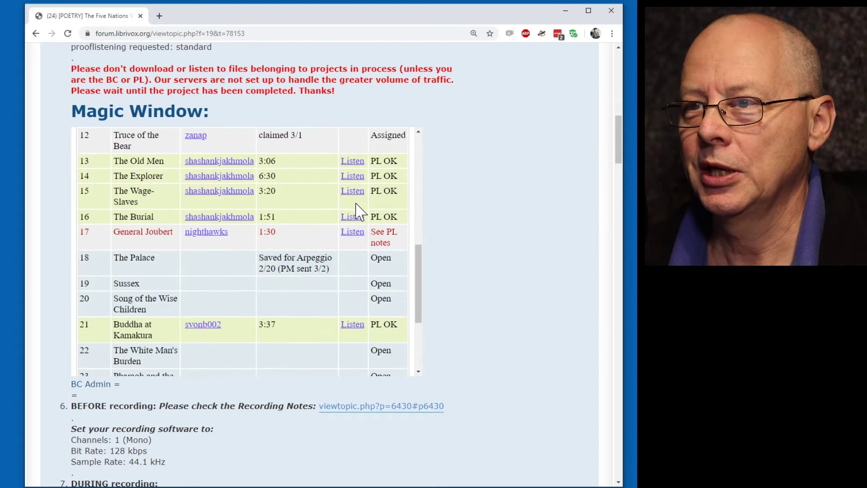
scroll(347, 208, down, 2)
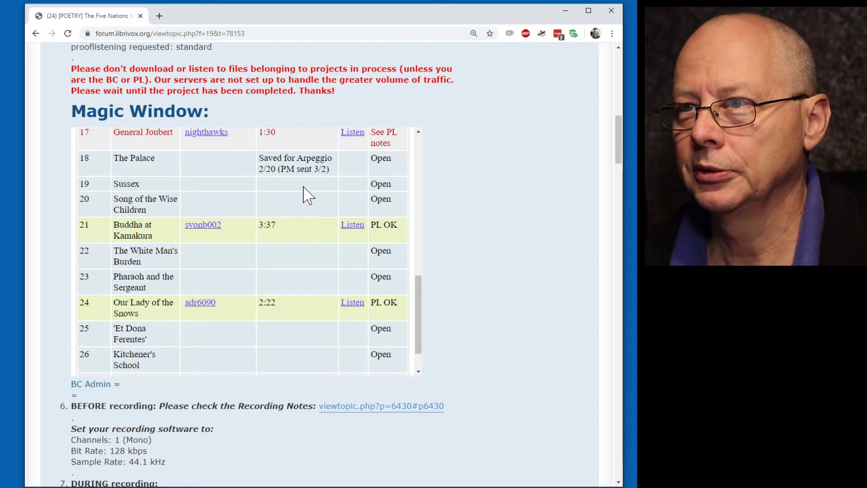
scroll(306, 193, down, 1)
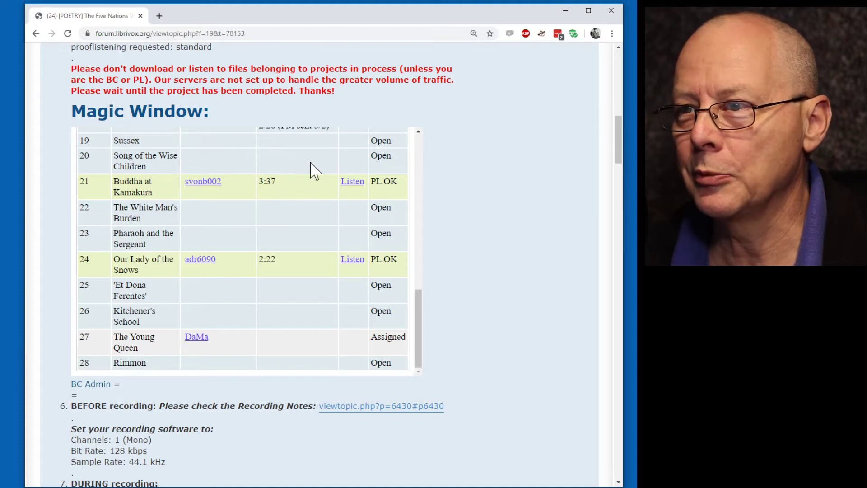
scroll(310, 307, down, 1)
scroll(560, 349, up, 1)
scroll(561, 349, up, 1)
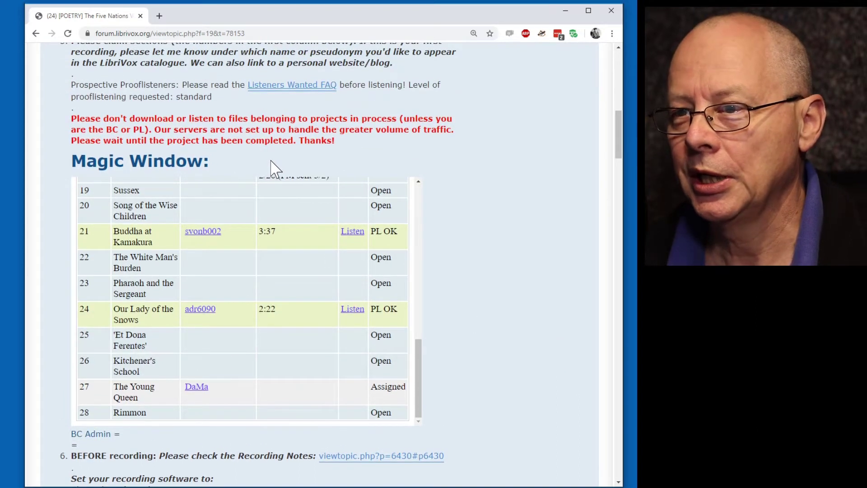
Go back to the Short Works topic list and scroll through the available projects.
click(36, 34)
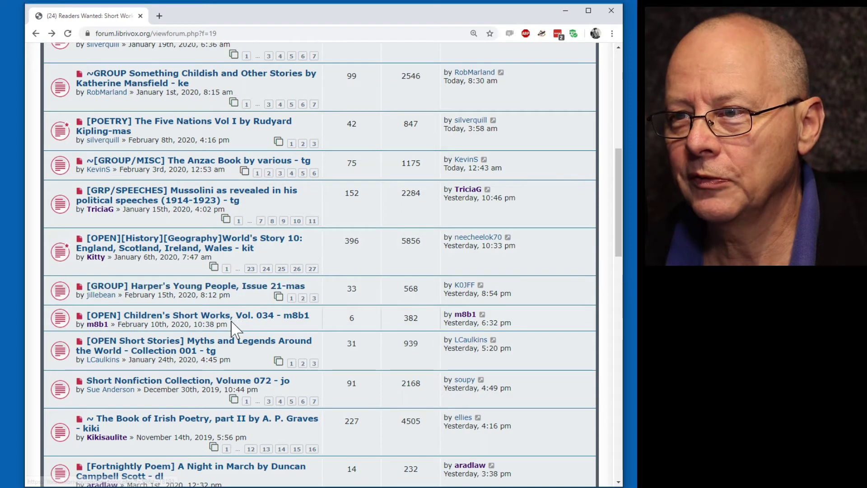
scroll(244, 271, down, 4)
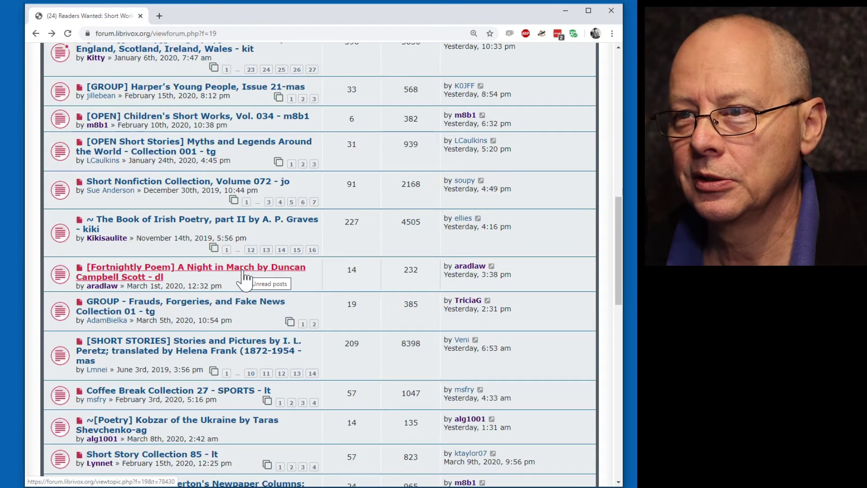
scroll(248, 281, down, 2)
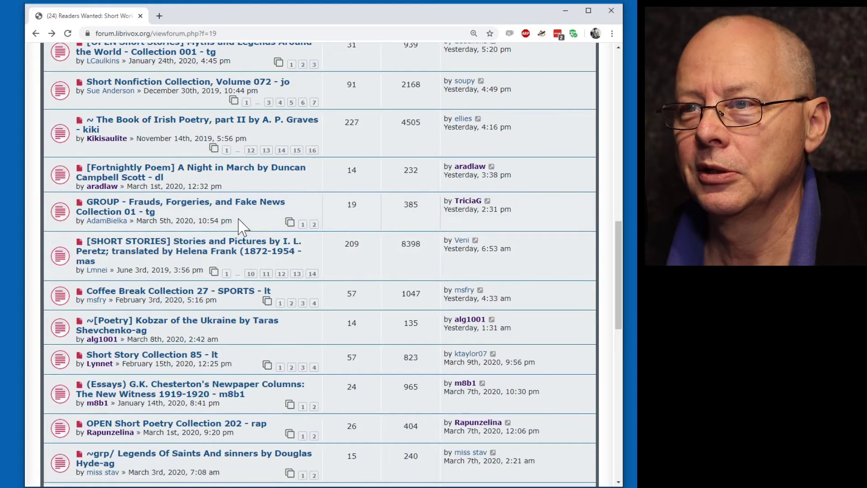
scroll(238, 220, down, 4)
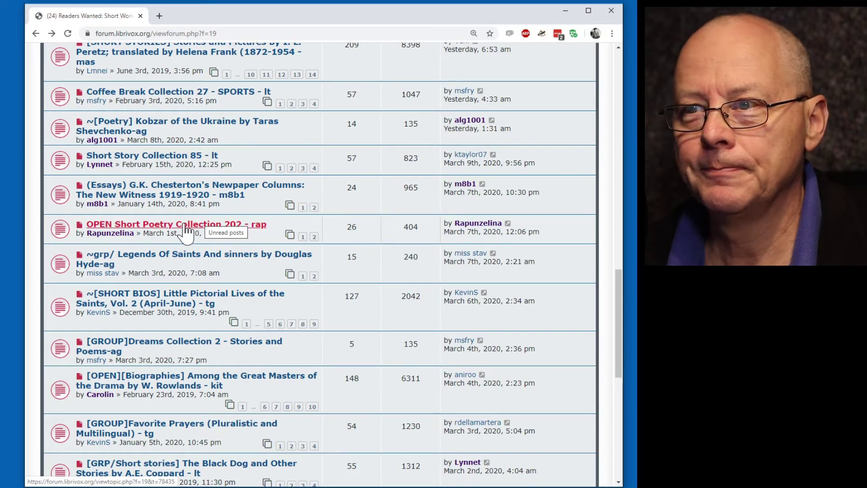
scroll(186, 231, down, 3)
scroll(186, 231, down, 3)
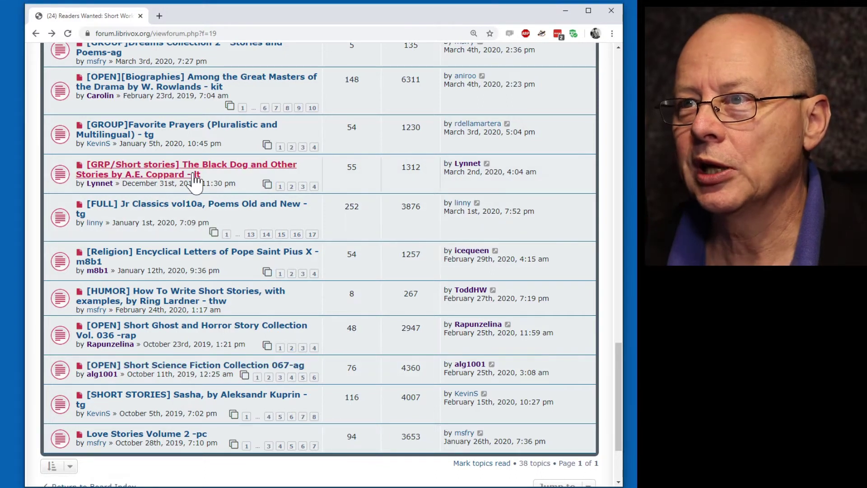
scroll(178, 165, up, 3)
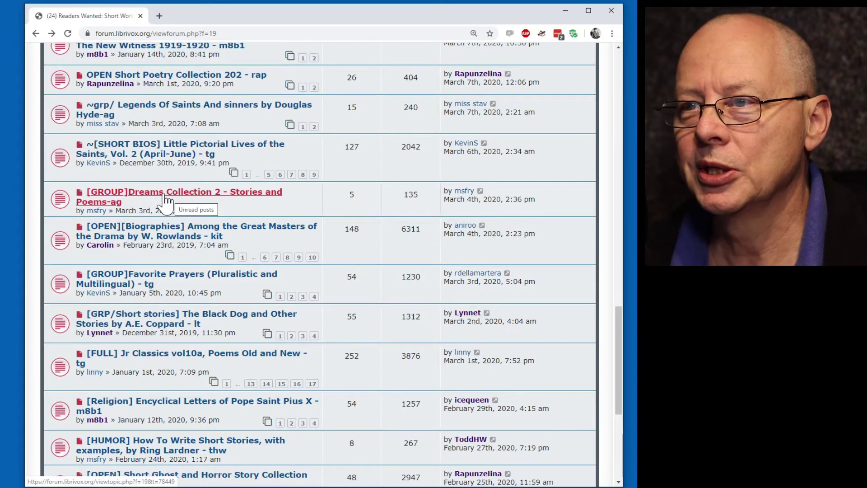
Open the [GROUP]Dreams Collection 2 topic and look over its Magic Window section list.
click(170, 198)
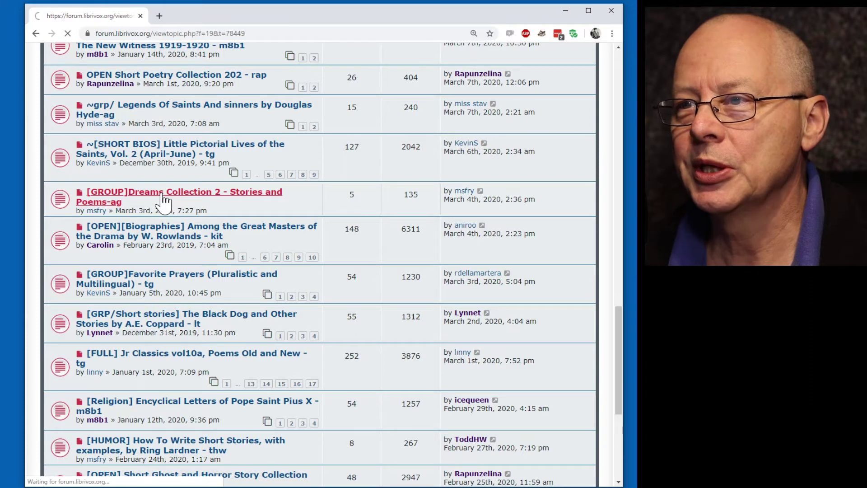
scroll(344, 319, down, 9)
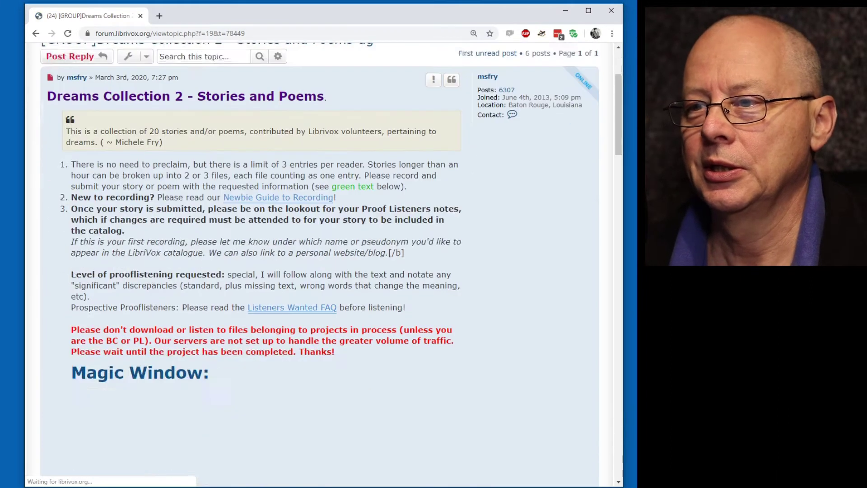
drag(420, 196, 416, 246)
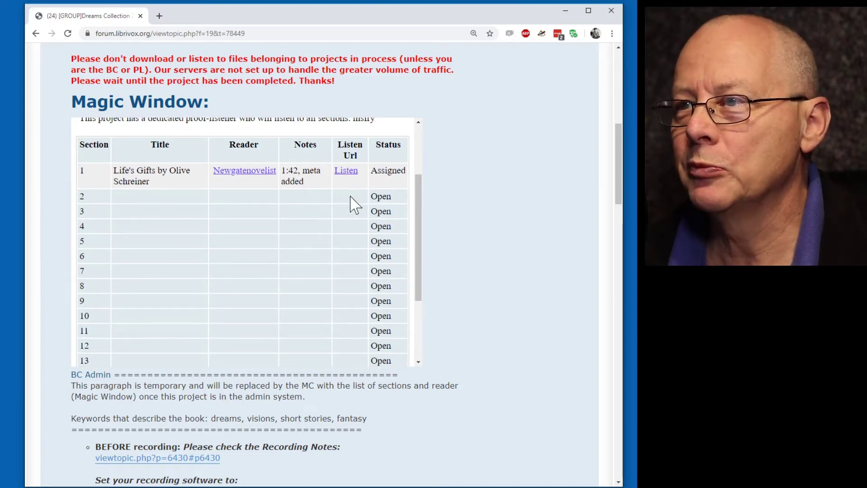
Return to the Short Works topic list and scroll back up to its top.
click(35, 33)
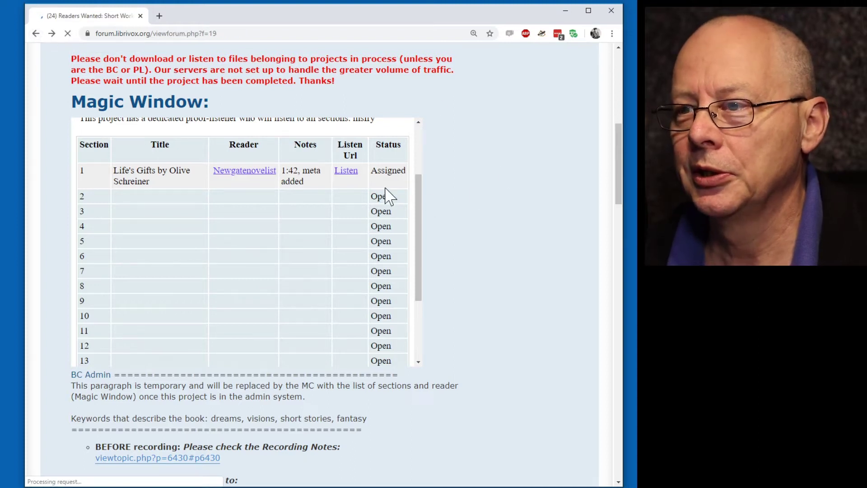
scroll(380, 199, up, 3)
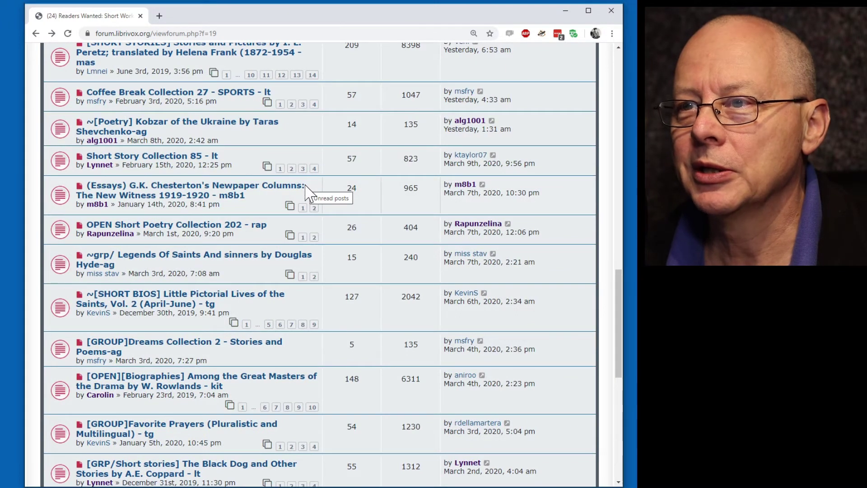
scroll(307, 192, up, 4)
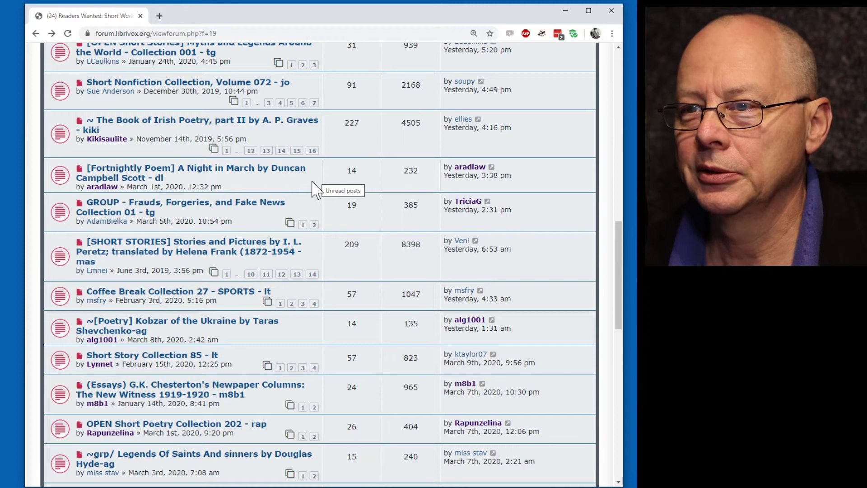
scroll(315, 187, up, 2)
scroll(302, 176, up, 3)
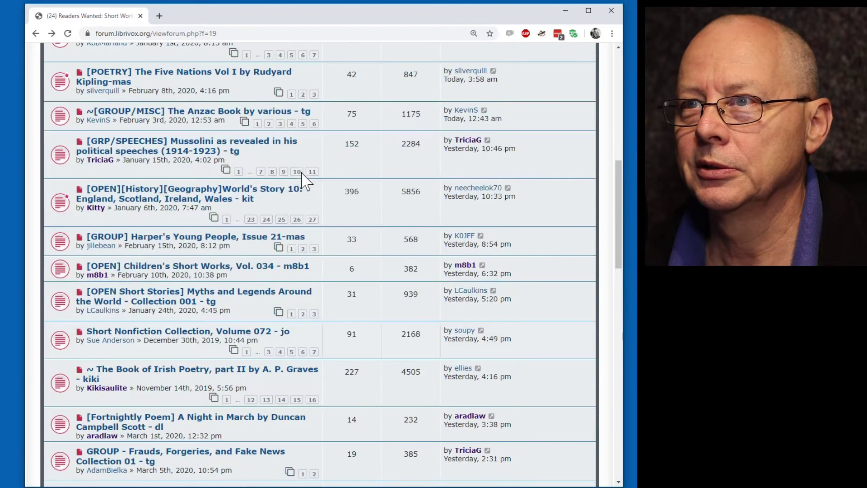
scroll(298, 179, up, 2)
scroll(298, 179, up, 1)
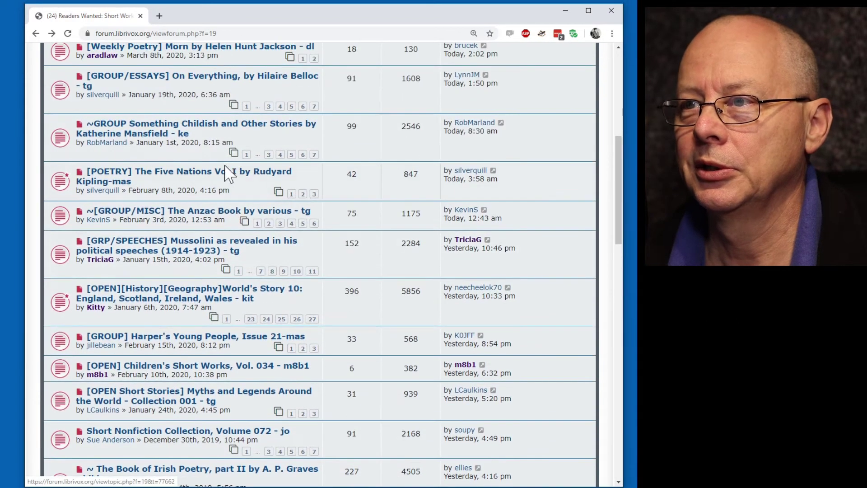
click(232, 174)
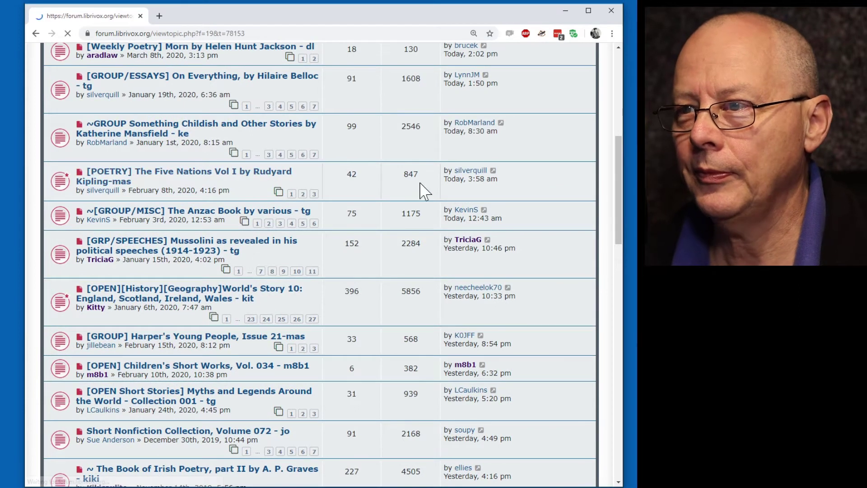
scroll(366, 335, down, 6)
scroll(387, 267, down, 8)
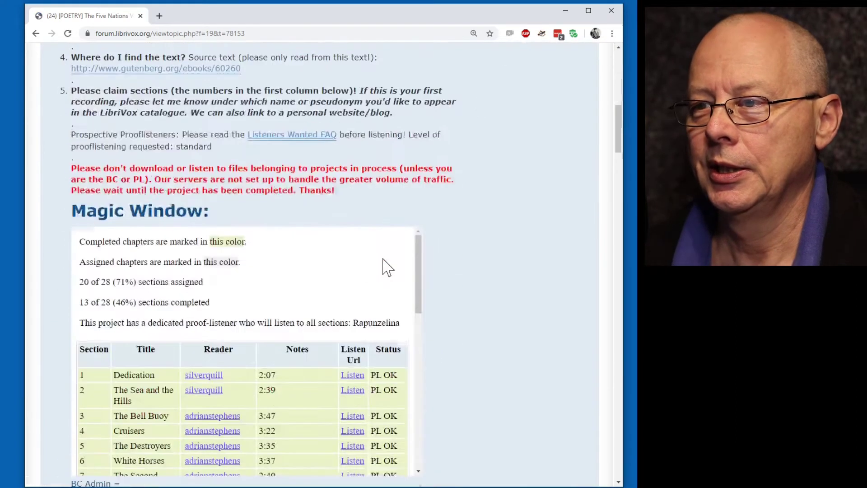
scroll(362, 329, down, 5)
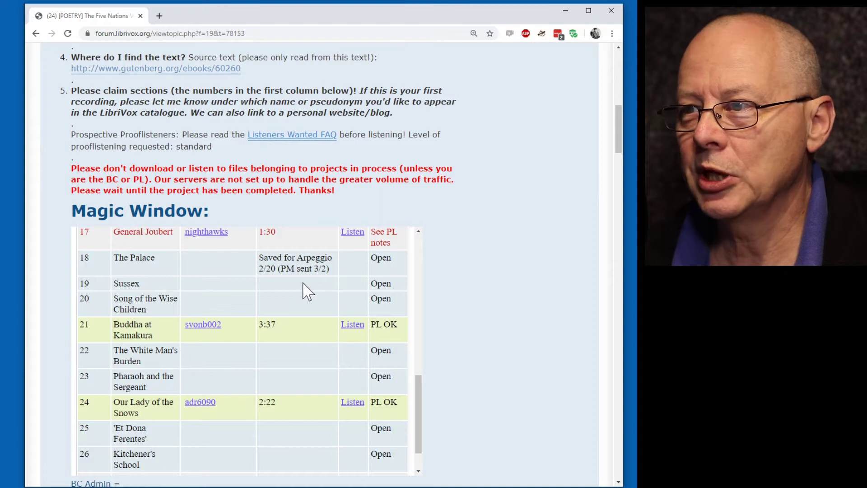
scroll(608, 240, down, 3)
scroll(576, 222, down, 1)
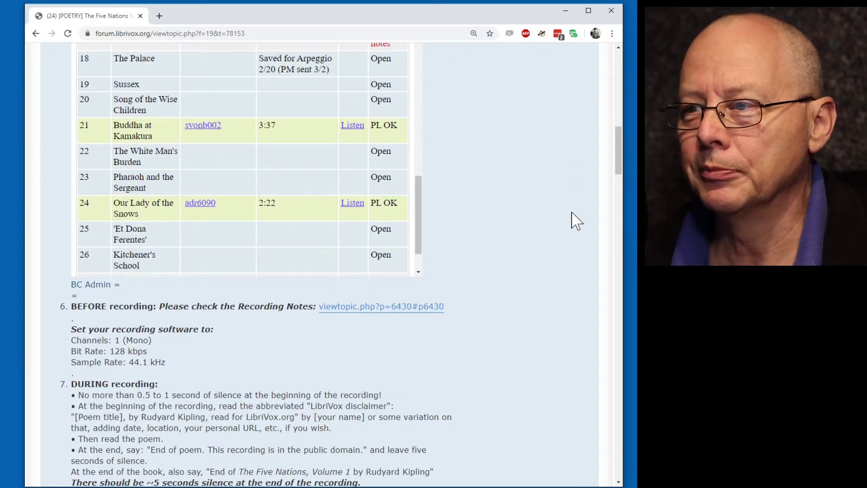
scroll(575, 222, up, 4)
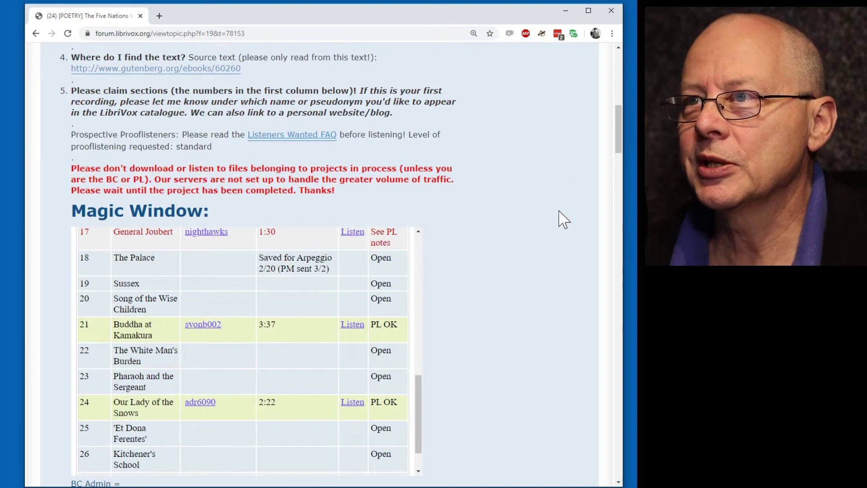
scroll(562, 218, up, 1)
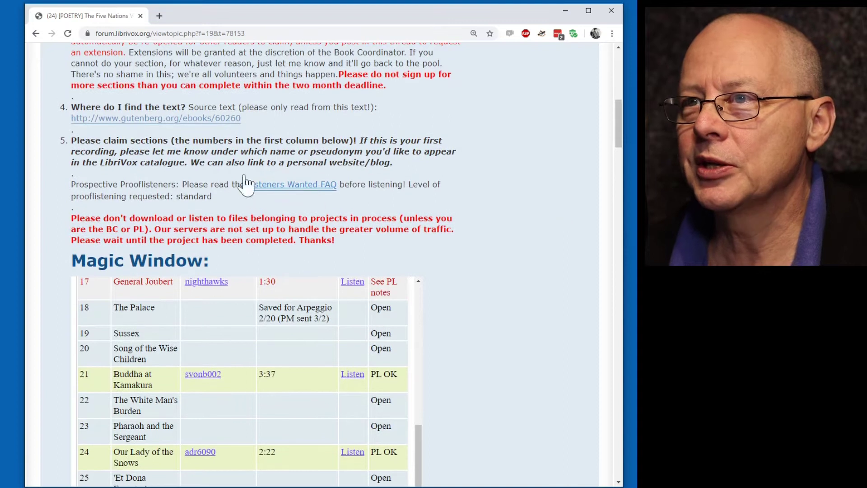
Open the thread's gutenberg.org source link in a new tab and switch to it.
right_click(158, 121)
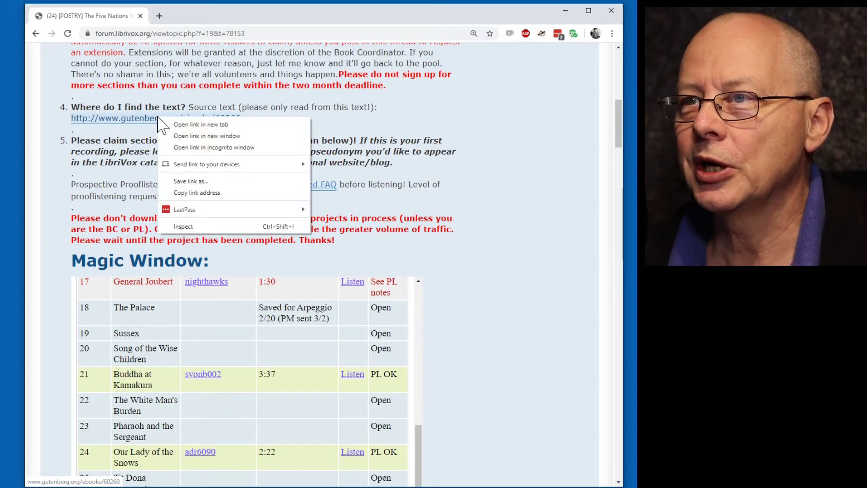
click(184, 125)
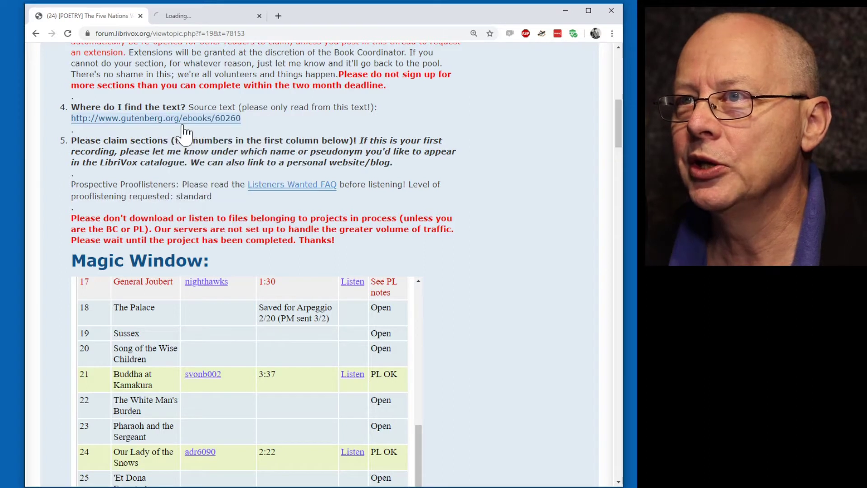
click(201, 16)
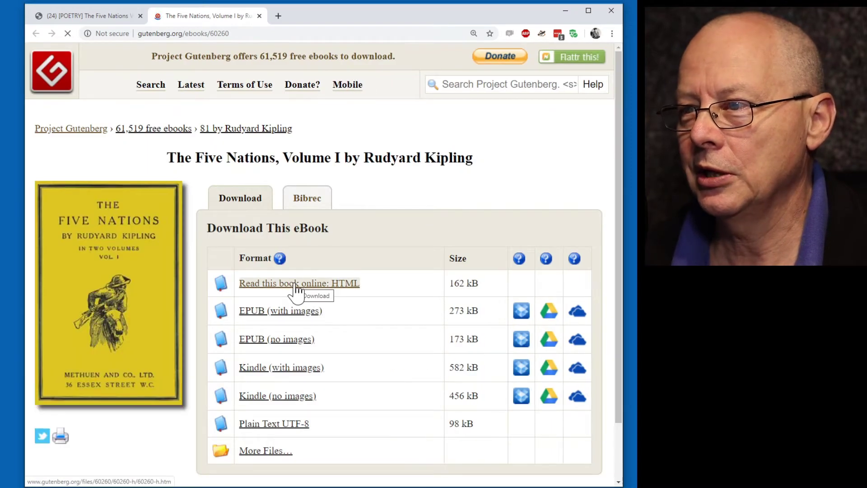
Open the HTML read-online edition of The Five Nations and scroll to its Contents list.
click(293, 290)
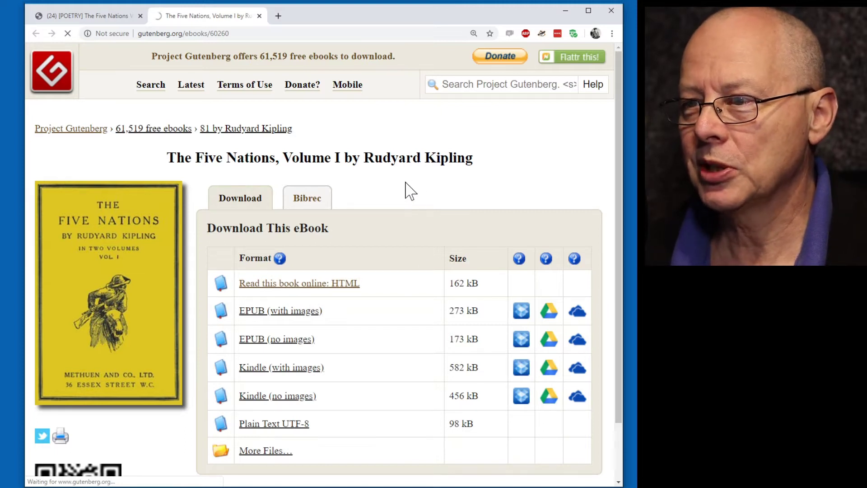
scroll(404, 183, down, 10)
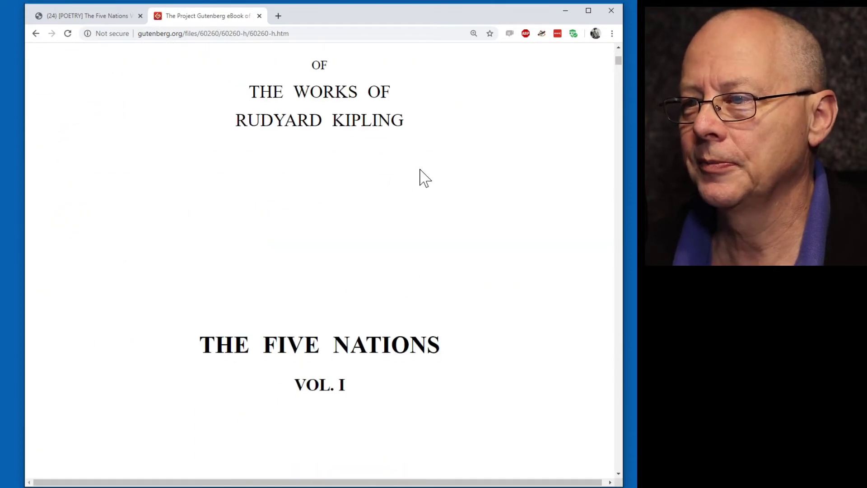
scroll(425, 177, down, 20)
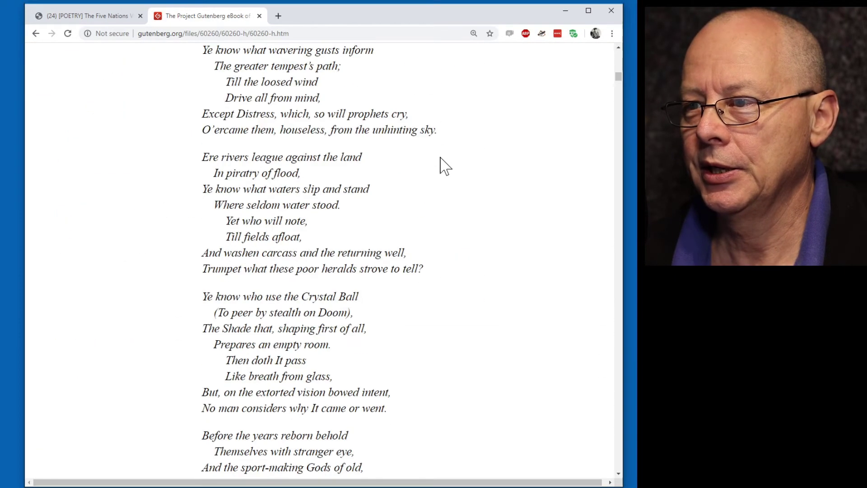
scroll(445, 167, down, 20)
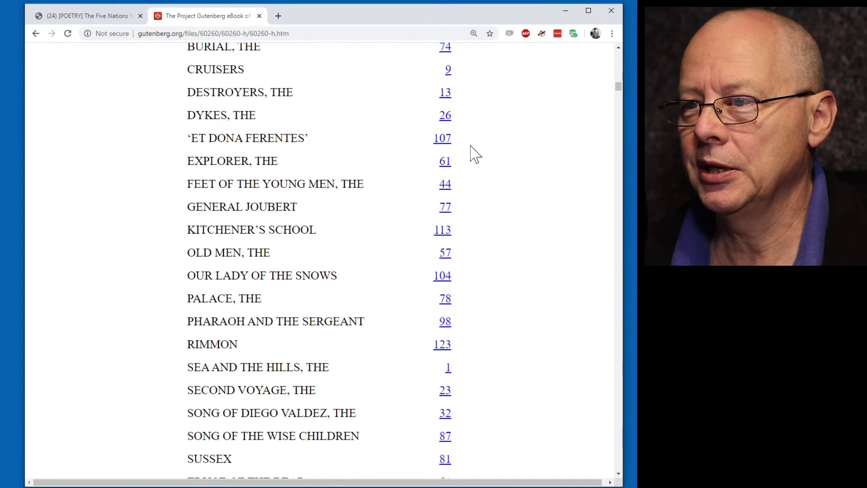
scroll(474, 153, down, 5)
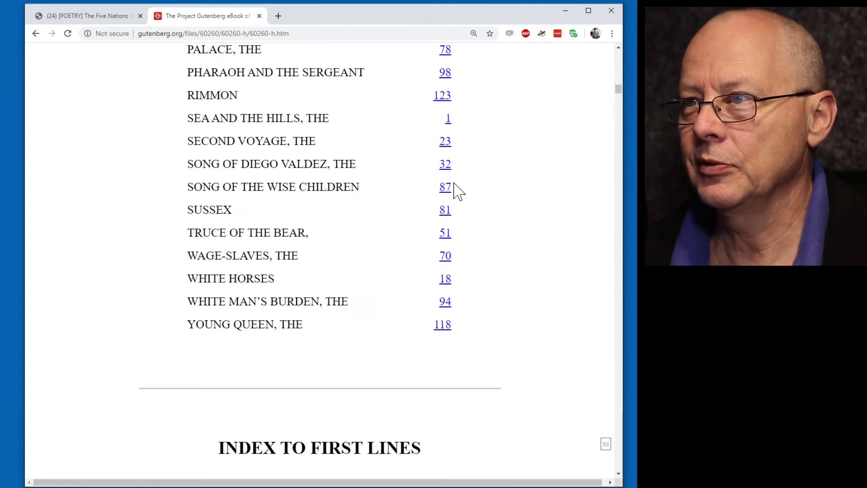
click(80, 21)
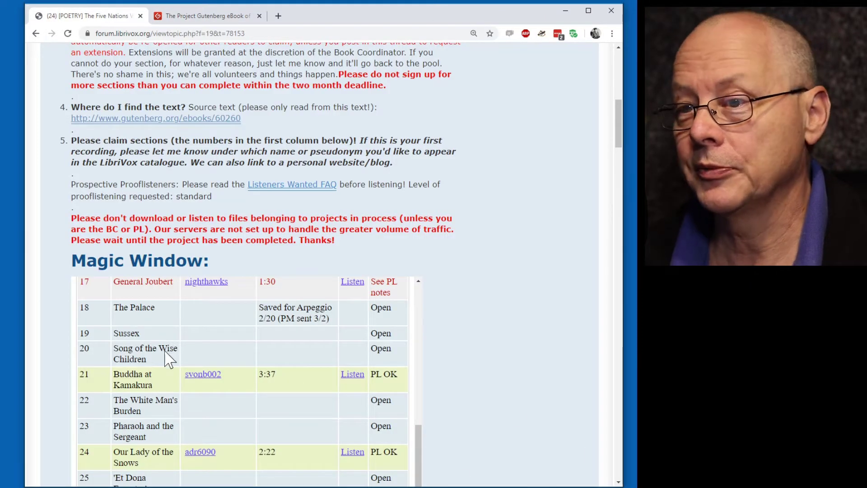
click(210, 16)
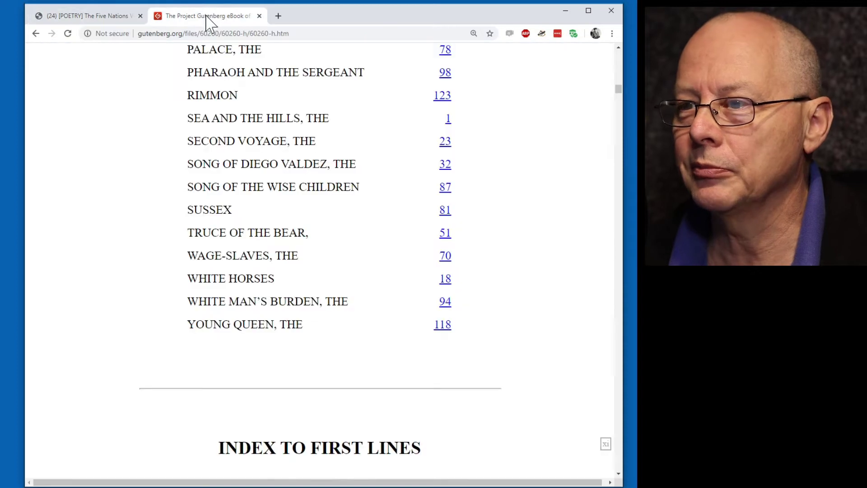
Jump to page 87 for Song of the Wise Children and review the Sussex poem before it.
click(445, 191)
scroll(474, 238, down, 10)
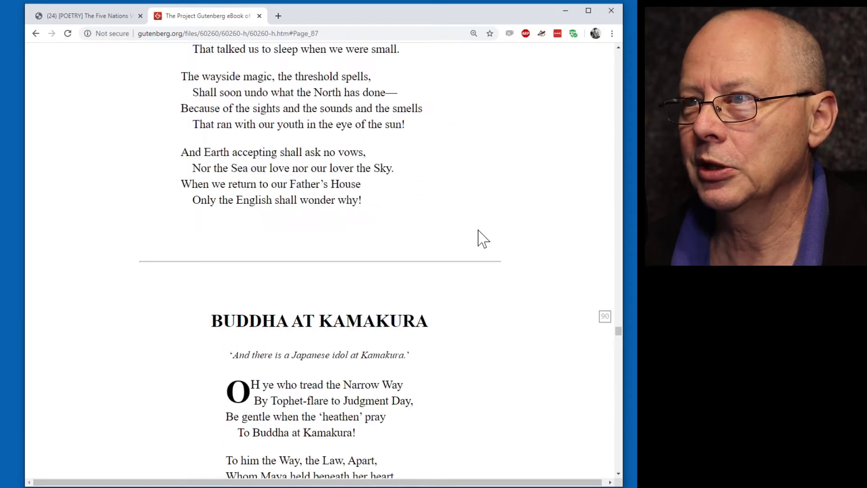
scroll(481, 237, up, 9)
scroll(483, 237, down, 6)
scroll(484, 236, down, 6)
scroll(485, 235, up, 15)
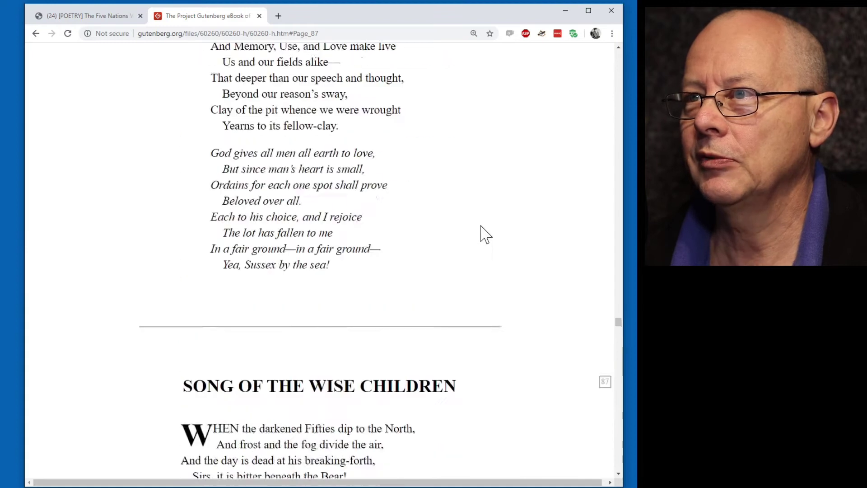
scroll(485, 234, up, 15)
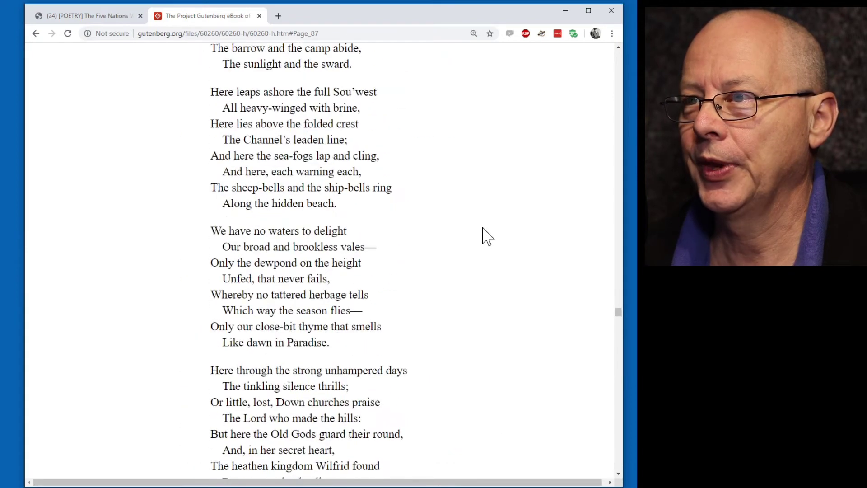
scroll(483, 230, up, 16)
scroll(487, 231, down, 1)
scroll(490, 237, down, 3)
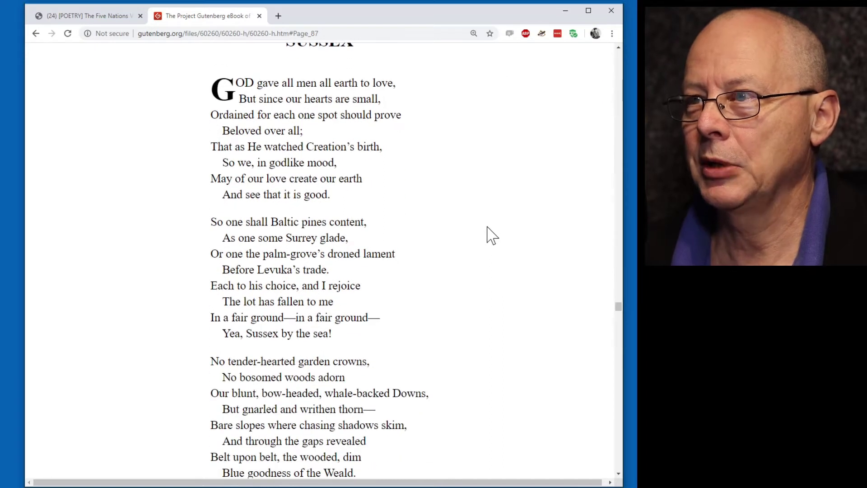
scroll(469, 219, up, 2)
scroll(452, 206, down, 4)
scroll(449, 203, down, 5)
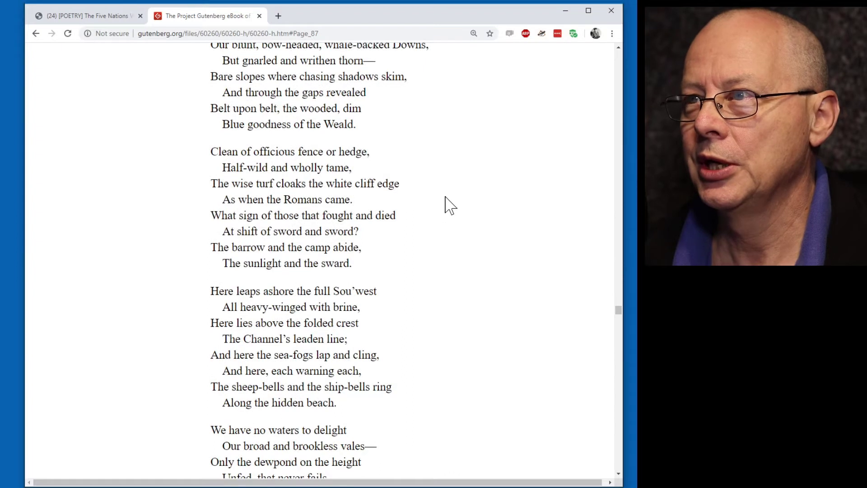
scroll(447, 201, up, 9)
scroll(447, 205, down, 1)
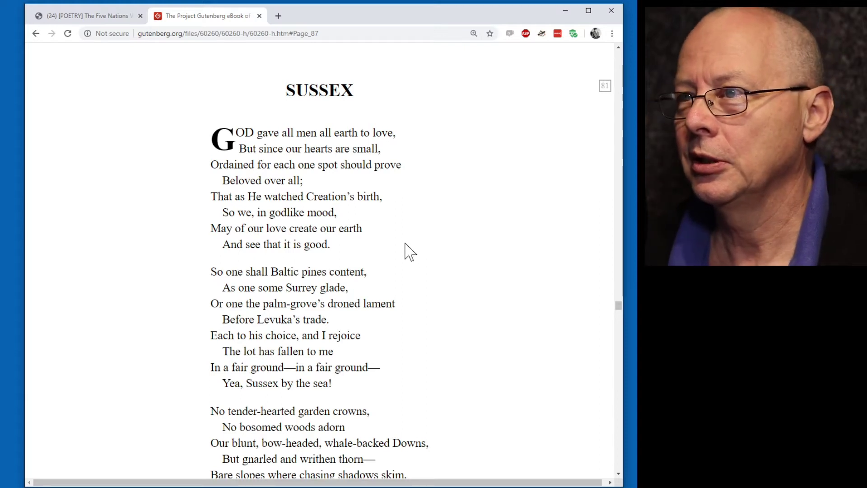
scroll(410, 250, down, 15)
scroll(409, 240, down, 20)
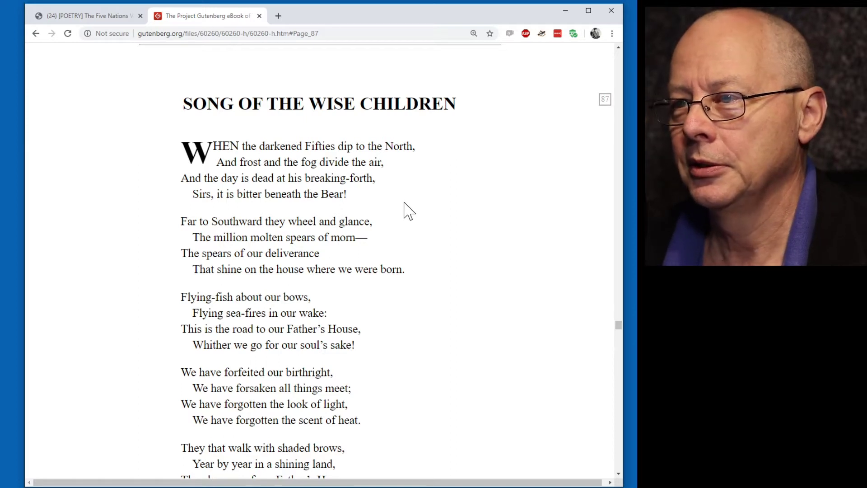
scroll(438, 190, down, 10)
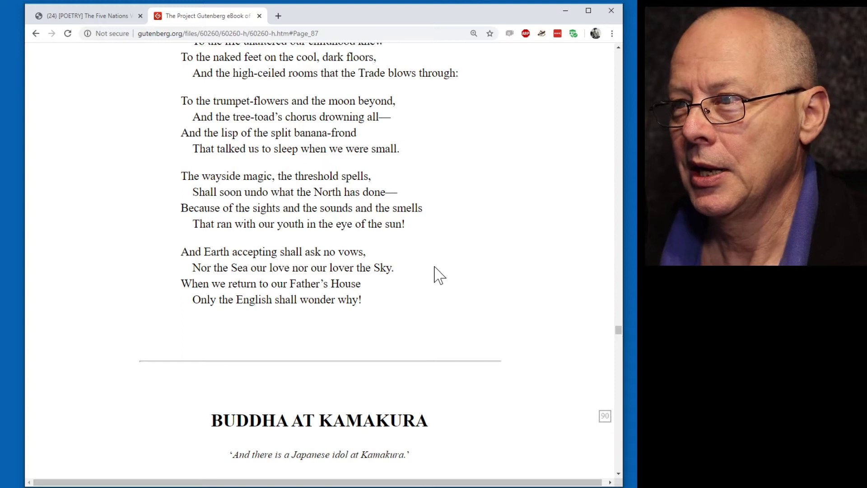
scroll(439, 276, up, 15)
scroll(448, 219, up, 5)
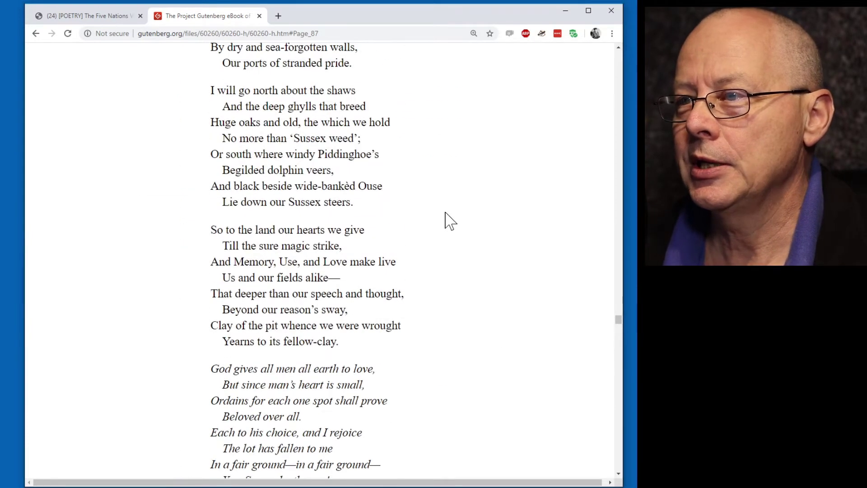
scroll(445, 221, down, 11)
scroll(448, 215, up, 2)
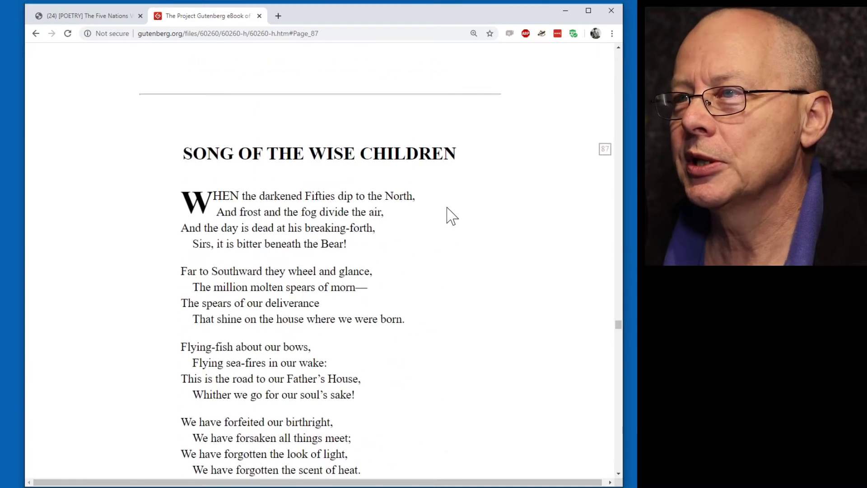
scroll(452, 216, down, 2)
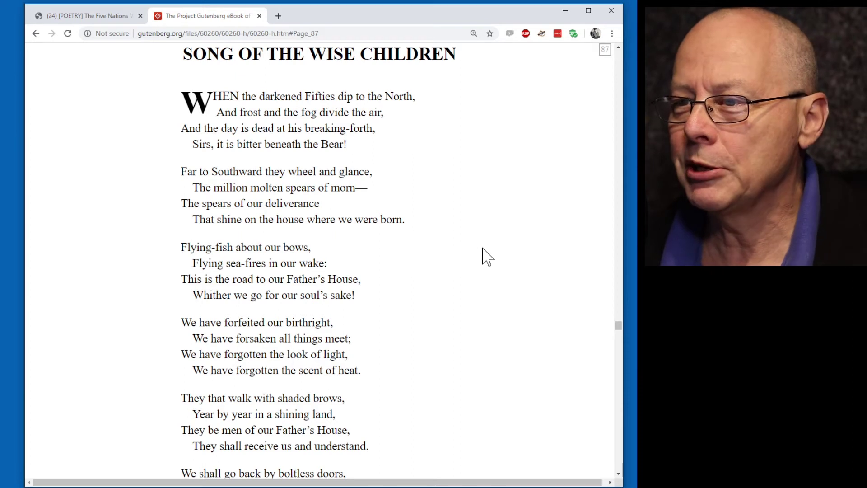
scroll(404, 246, down, 5)
scroll(447, 240, down, 3)
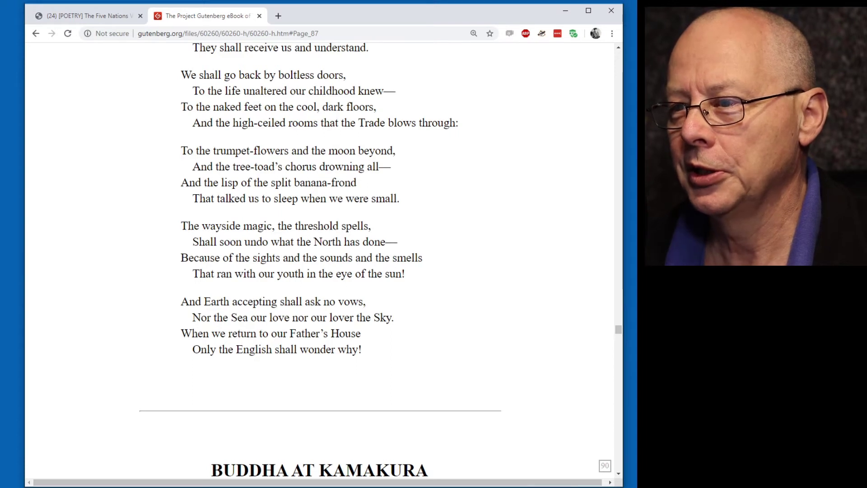
scroll(334, 219, up, 7)
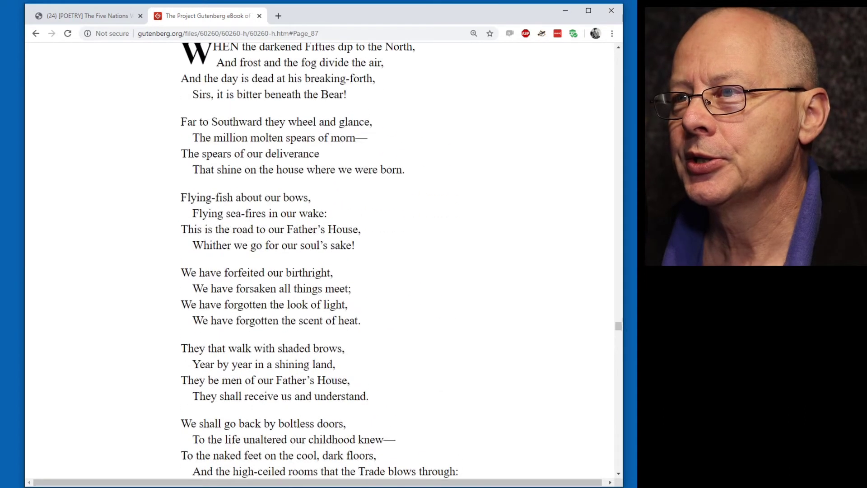
scroll(329, 209, up, 2)
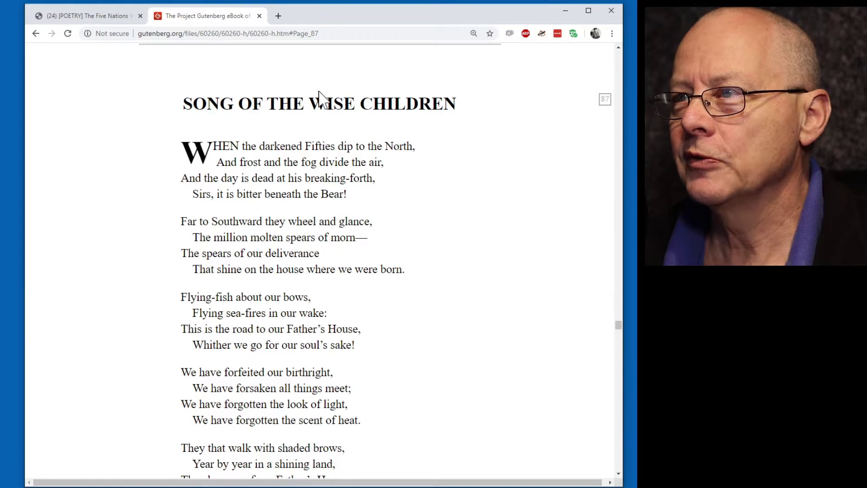
Back in the forum thread, select the section 20 title Song of the Wise Children.
click(104, 21)
scroll(506, 224, down, 4)
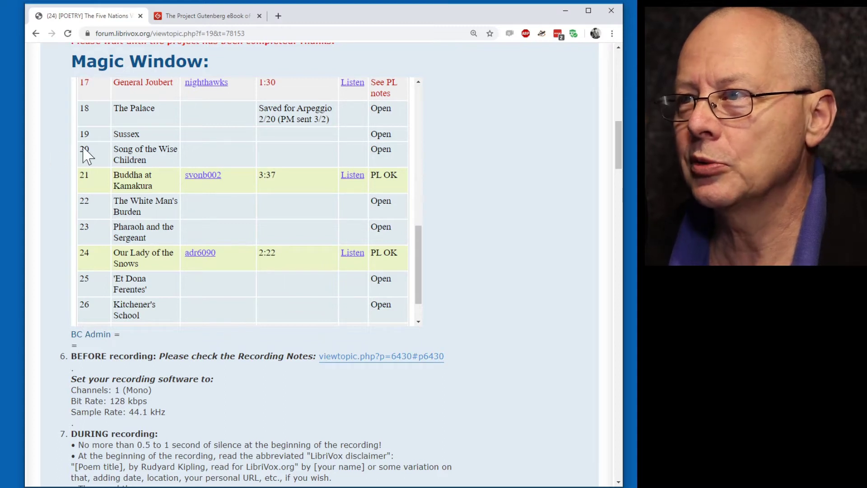
triple_click(148, 160)
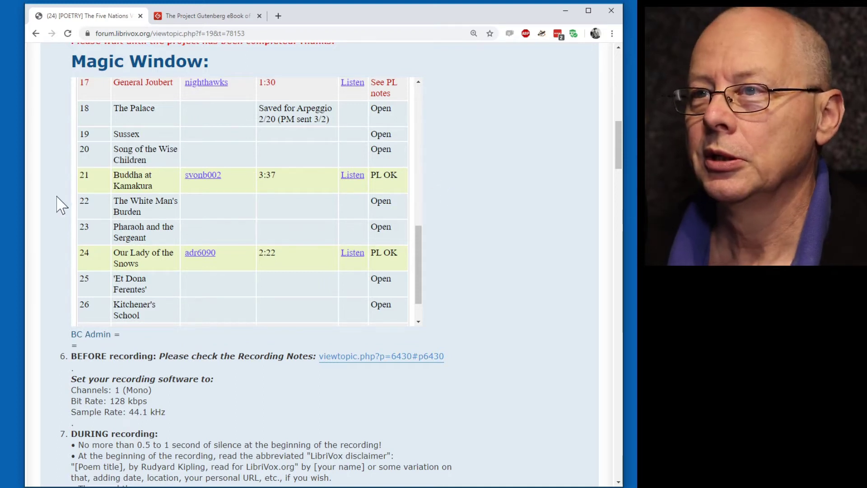
Scroll through the thread's instructions and replies down to the latest post and Post Reply button.
scroll(159, 167, up, 5)
scroll(504, 181, up, 4)
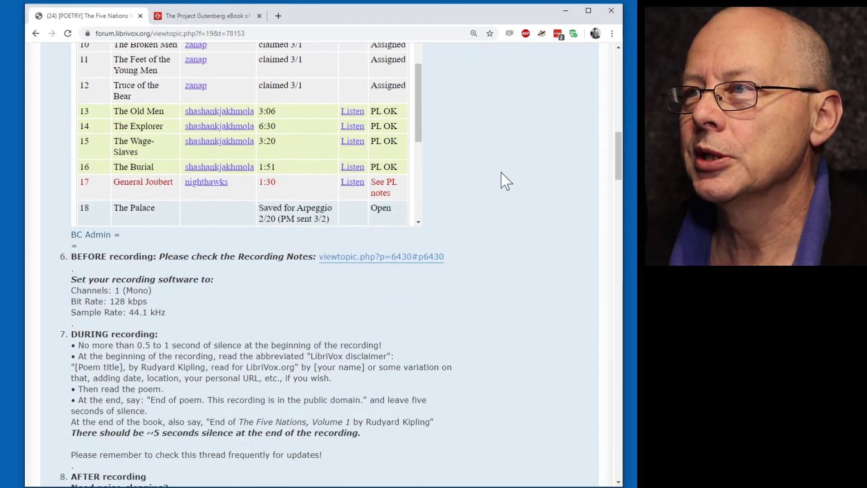
scroll(504, 180, up, 7)
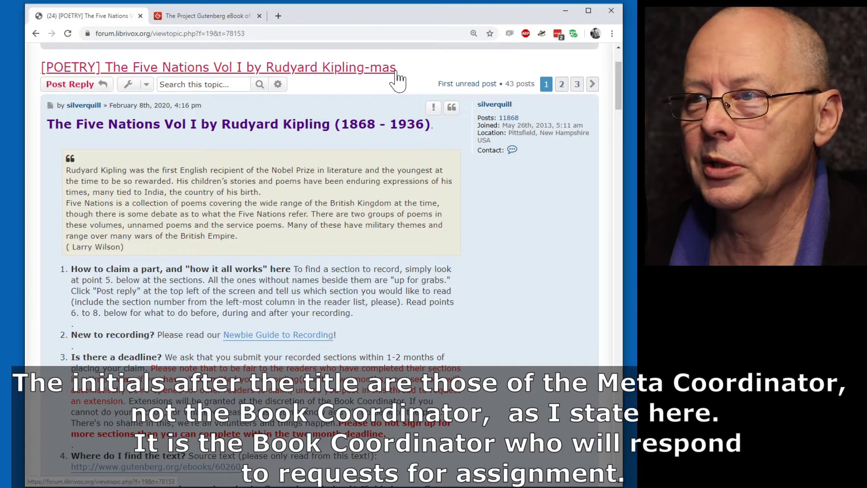
scroll(458, 252, down, 8)
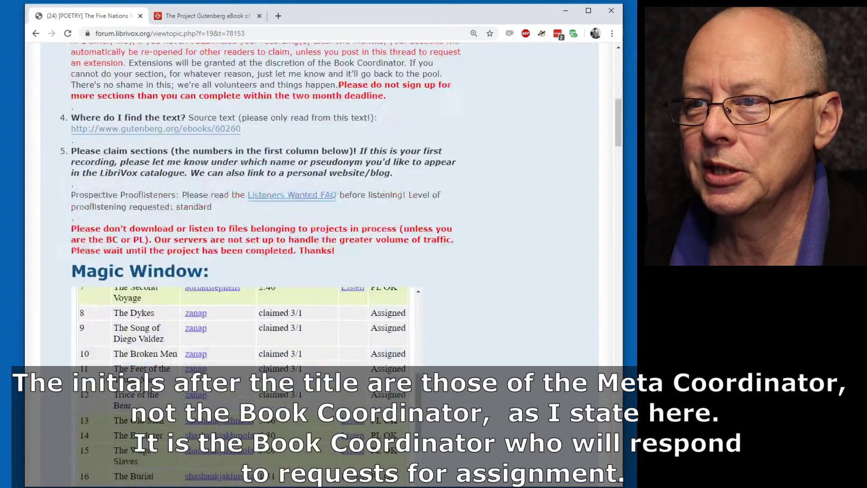
scroll(431, 212, down, 15)
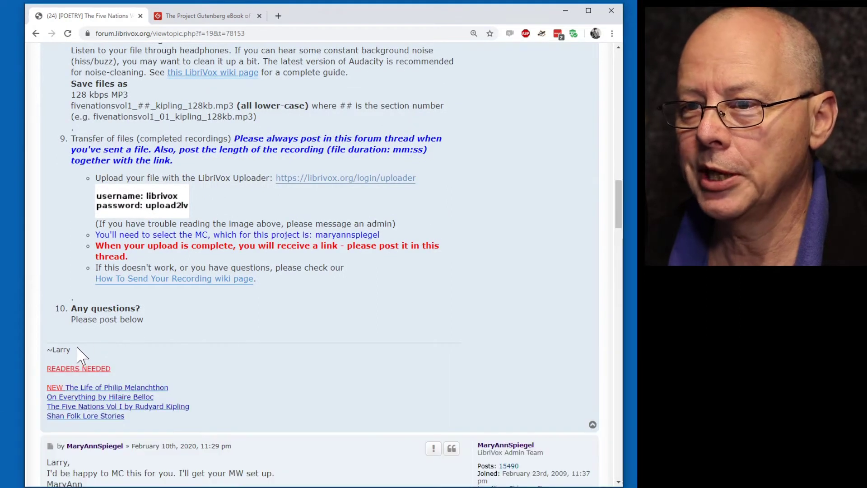
scroll(453, 312, down, 3)
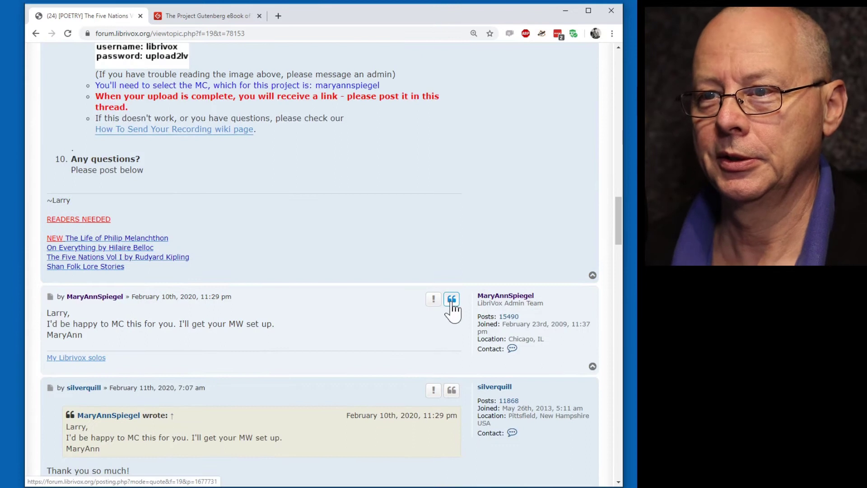
scroll(452, 312, down, 3)
scroll(447, 304, down, 6)
scroll(448, 301, down, 20)
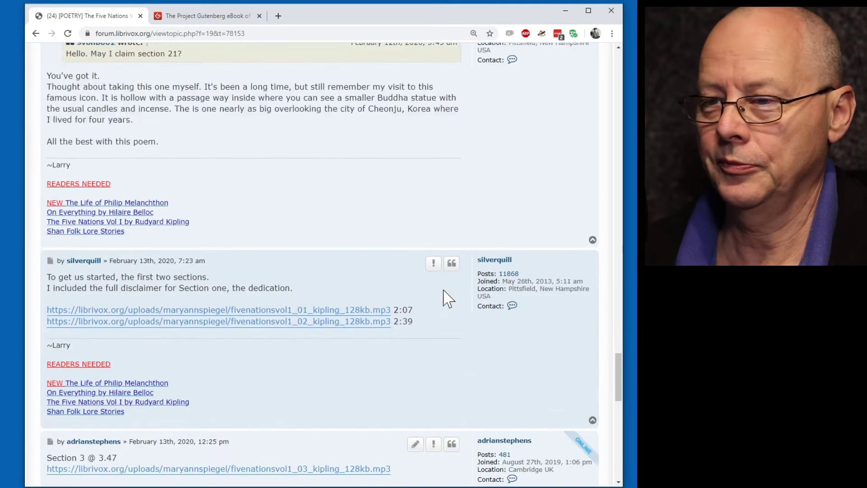
scroll(447, 299, down, 13)
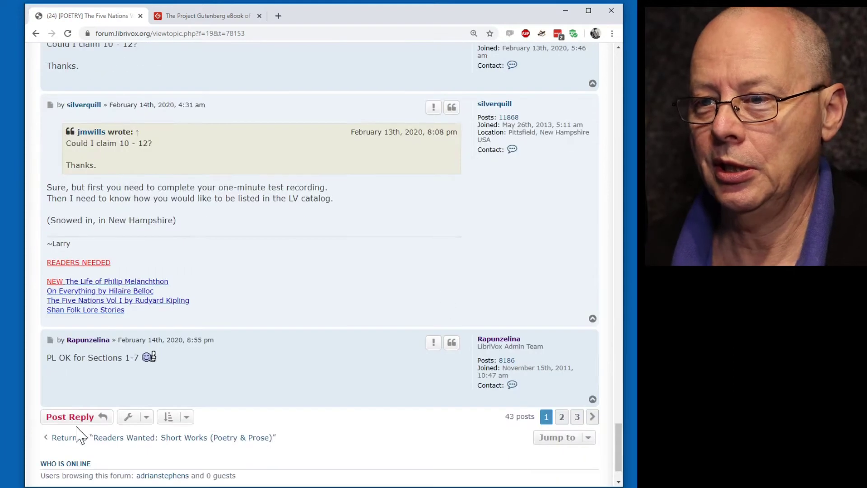
Start a reply greeting the coordinator and requesting "Song of the Wise Children" - section 20.
click(80, 423)
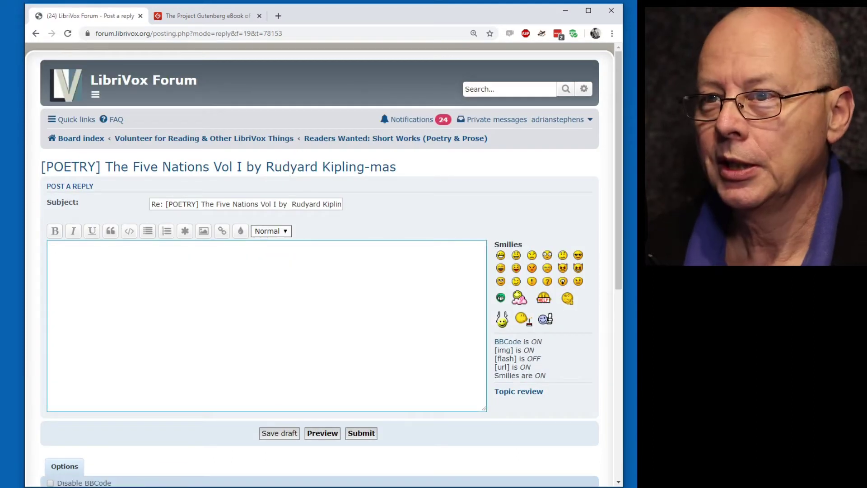
text(Hello La)
key(BackSpace)
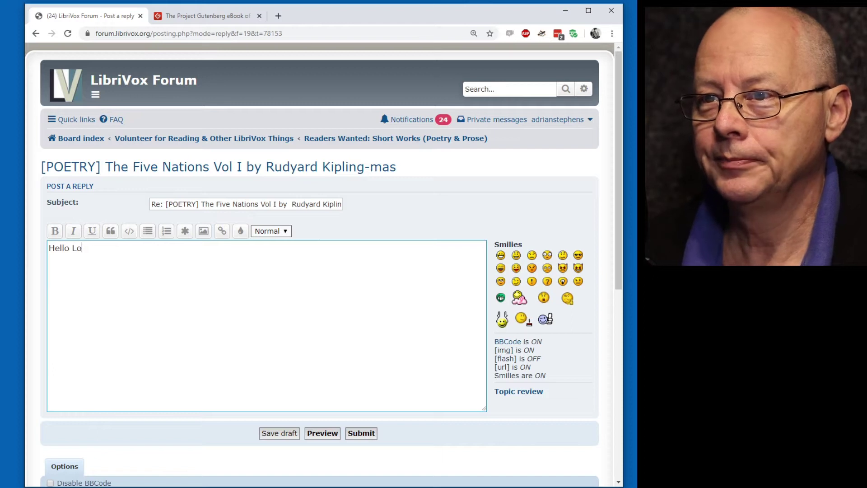
text(arry,)
key(Return)
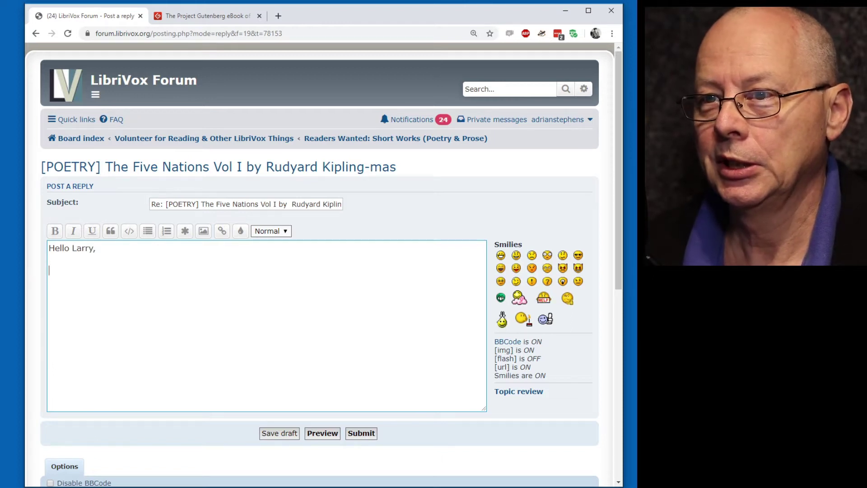
text(I would like )
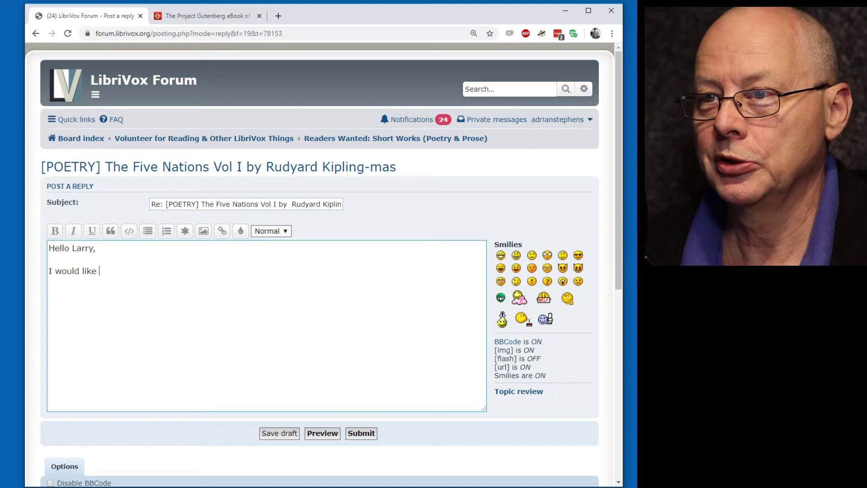
text(to read @)
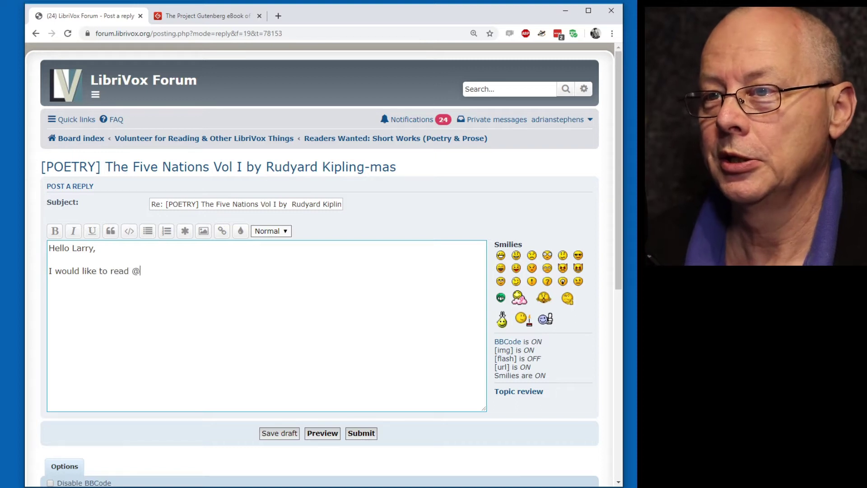
text(S)
key(BackSpace)
key(BackSpace)
text("Song of the Wise chi)
key(BackSpace)
key(BackSpace)
key(BackSpace)
text(Children@)
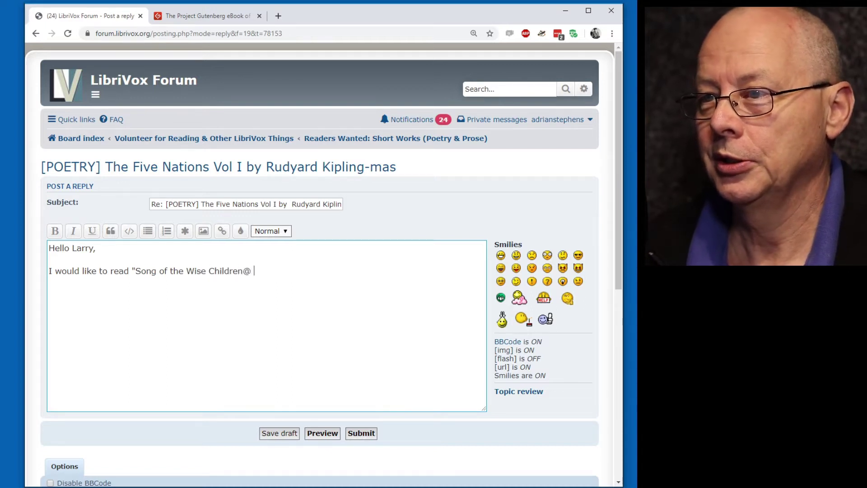
text( - section 20.)
Add a thank-you sign-off with your name and submit the reply.
key(Return)
text(Thank you,  )
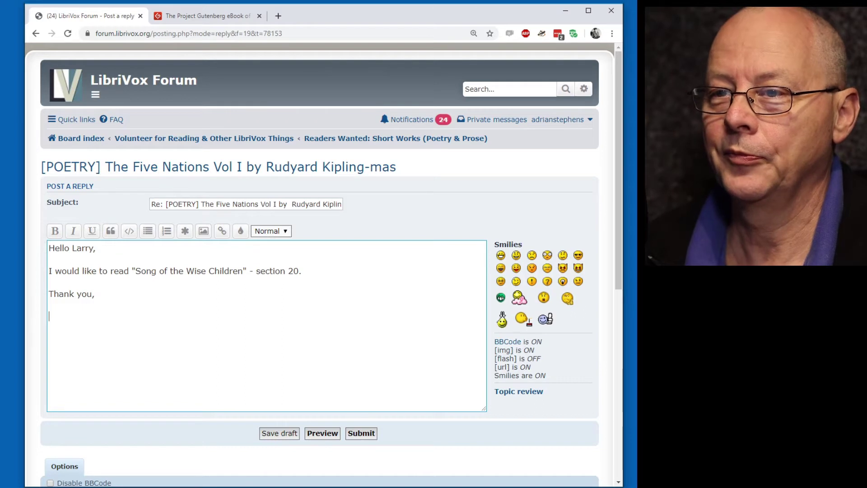
text(Adrian)
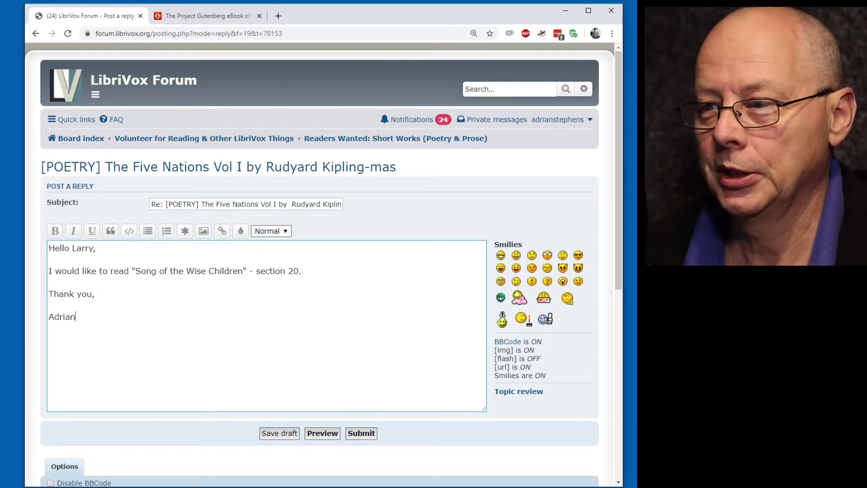
click(362, 434)
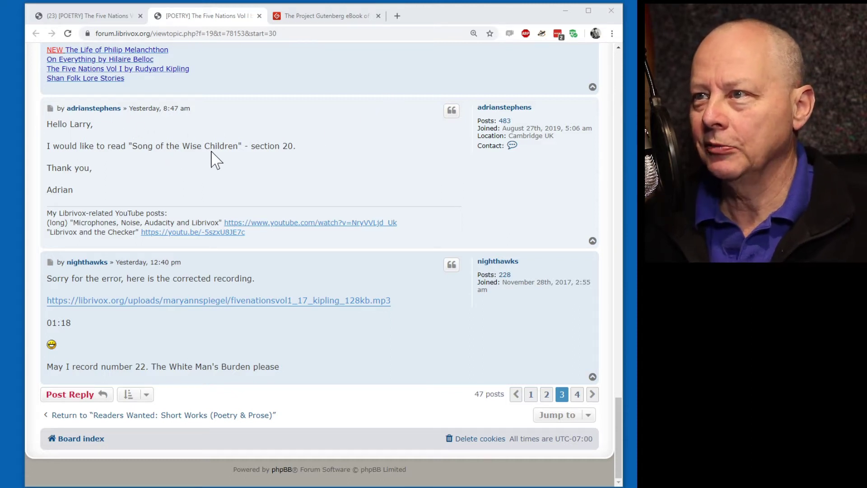
Go to page 4 of the thread and find the coordinator's reply confirming section 20 is all set.
click(577, 394)
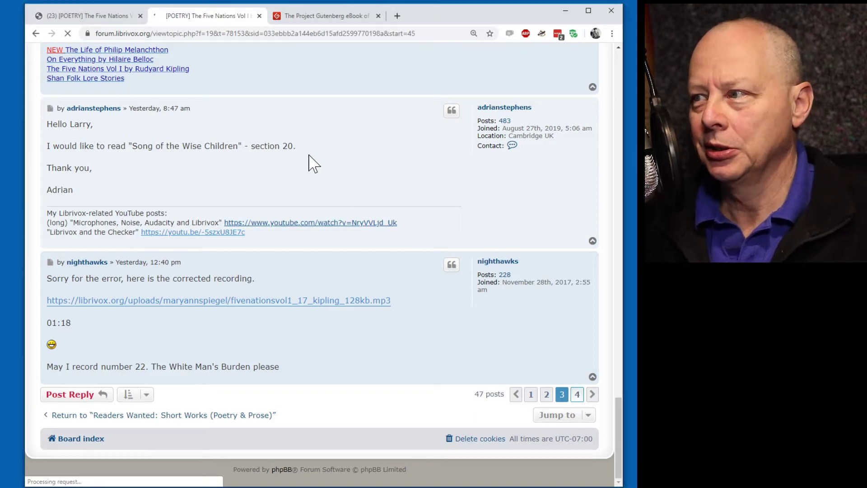
scroll(364, 289, down, 2)
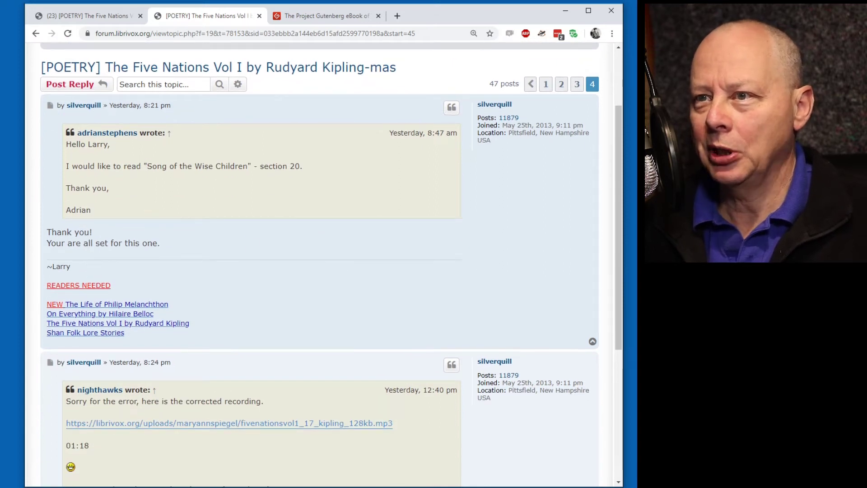
Reload the first thread tab so the Magic Window shows section 20 as Assigned.
click(89, 17)
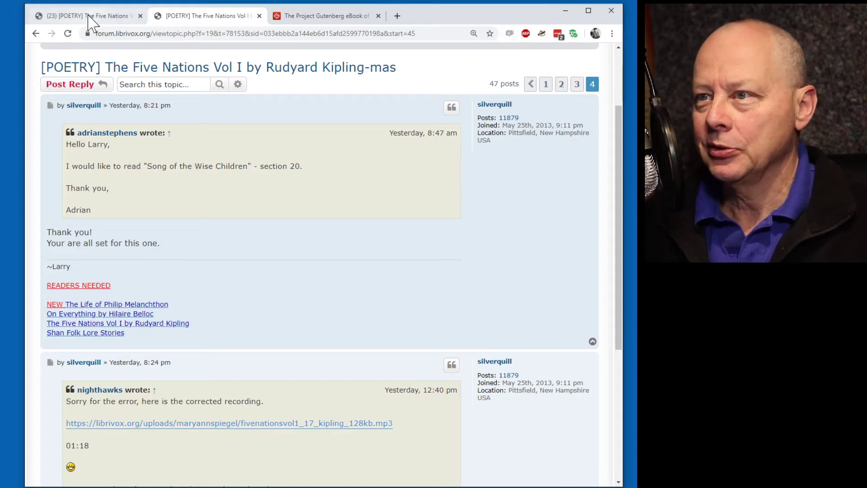
scroll(401, 213, down, 10)
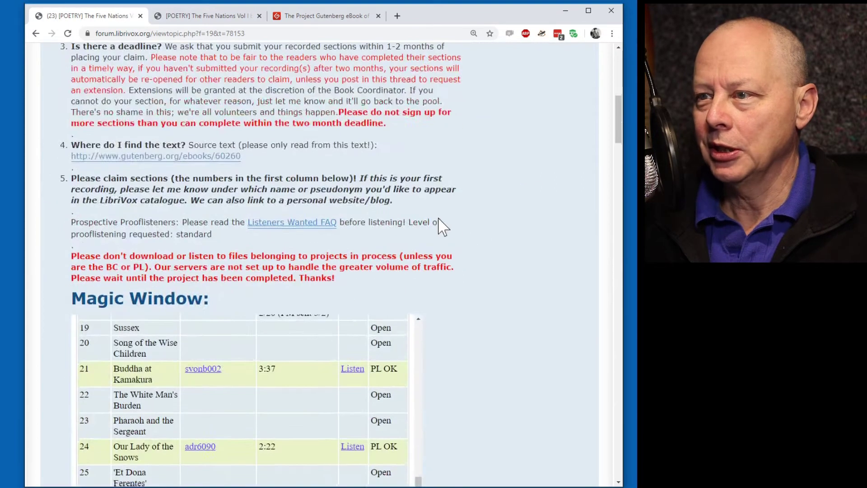
scroll(442, 226, up, 3)
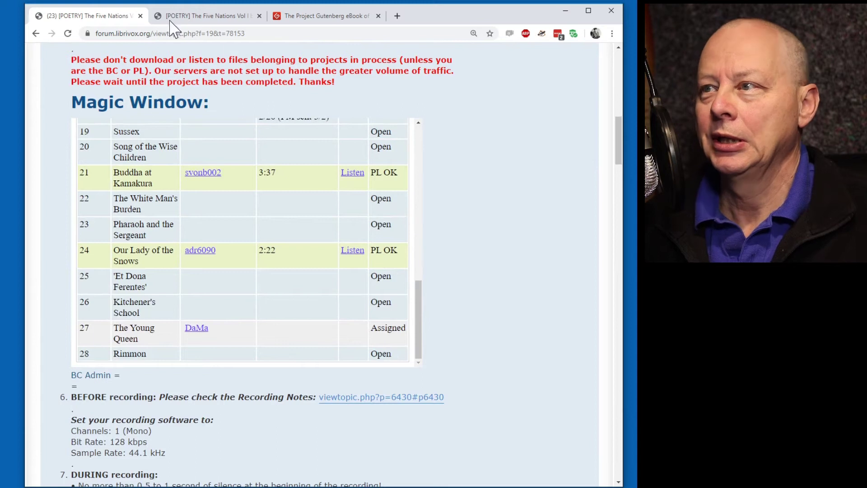
click(68, 34)
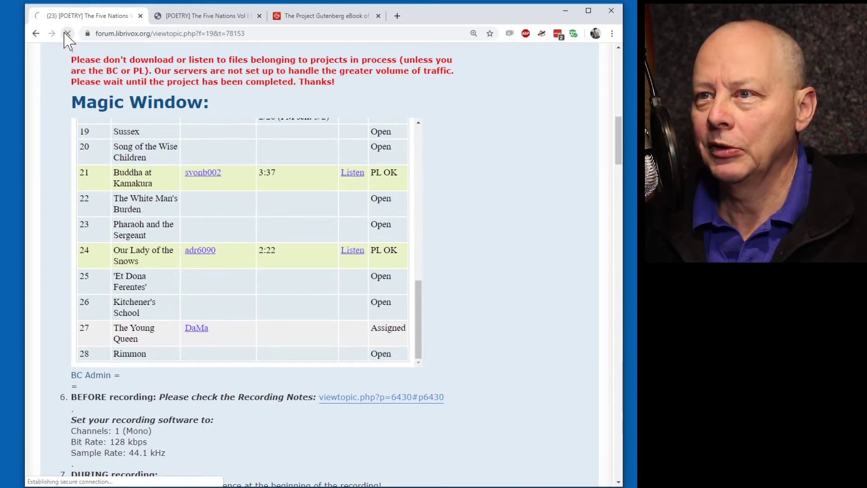
scroll(350, 252, down, 6)
scroll(346, 244, down, 2)
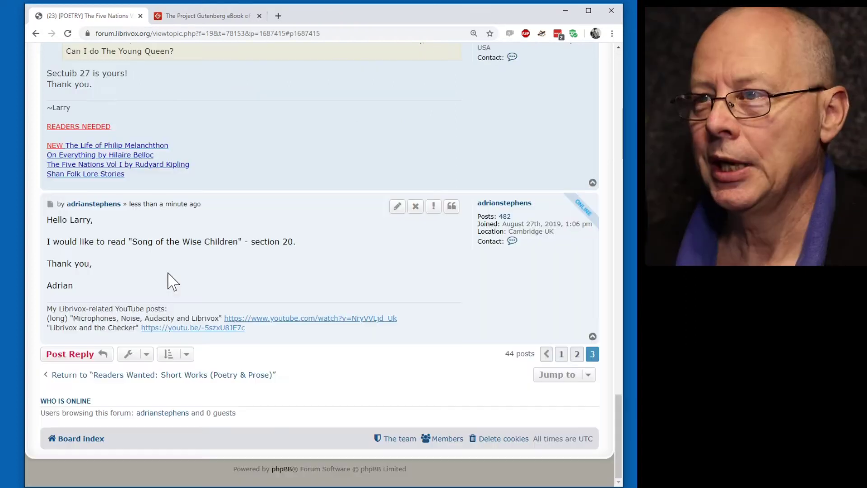
Close the duplicate thread tab, check the Gutenberg poem text, and return to the forum thread.
key(ctrl+w)
click(197, 17)
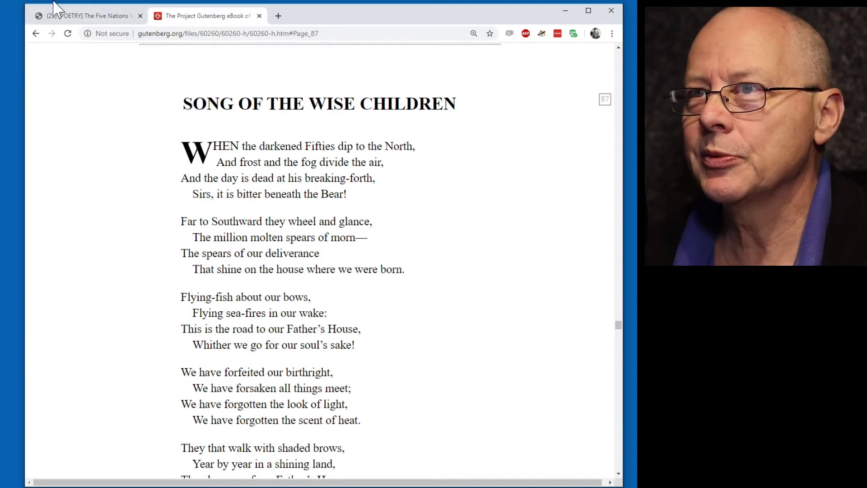
click(78, 16)
scroll(322, 164, up, 20)
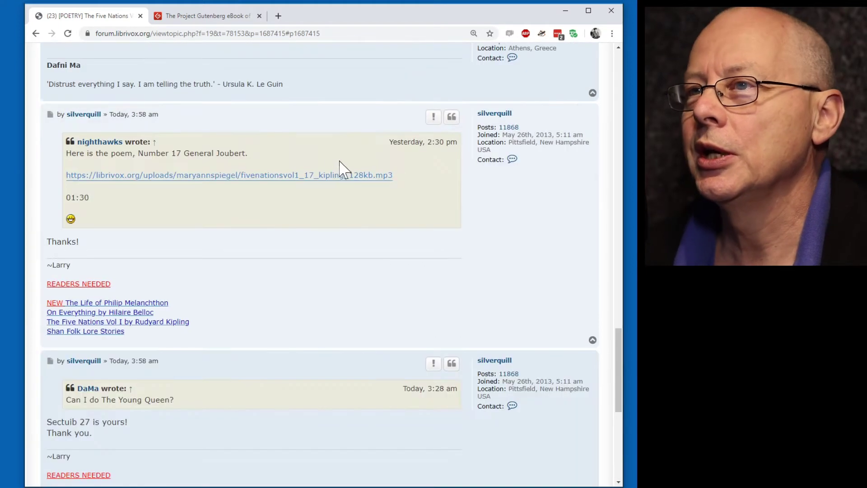
scroll(367, 170, up, 15)
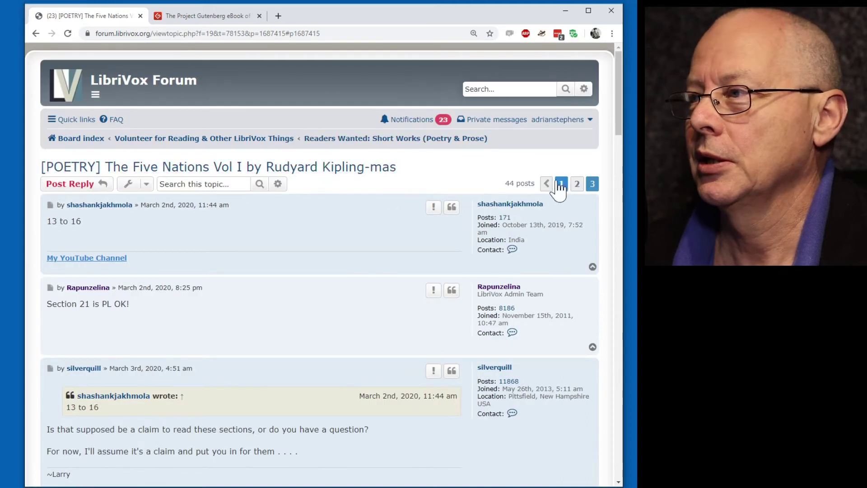
On the thread's page 1, select the file-name pattern fivenationsvol1_##_kipling_128kb.mp3 under 'Save files as'.
click(561, 184)
scroll(316, 253, down, 10)
scroll(325, 258, down, 6)
scroll(323, 267, down, 3)
scroll(384, 465, down, 3)
scroll(289, 293, down, 3)
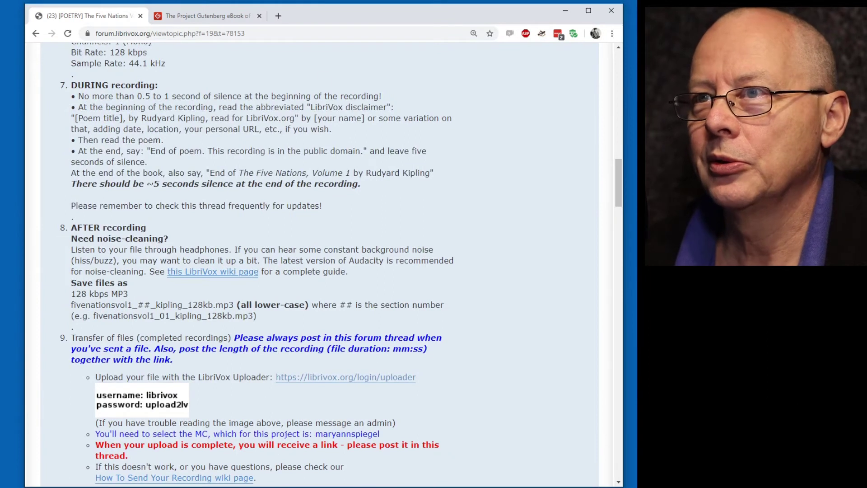
scroll(149, 110, up, 1)
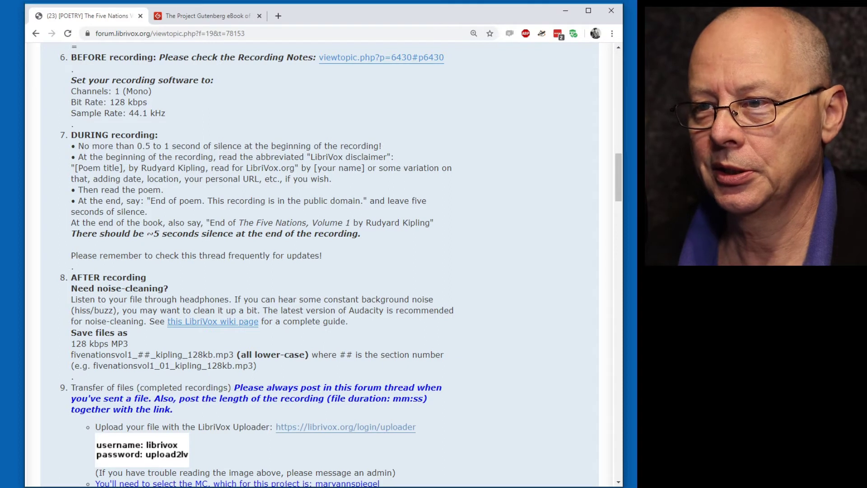
scroll(314, 228, down, 3)
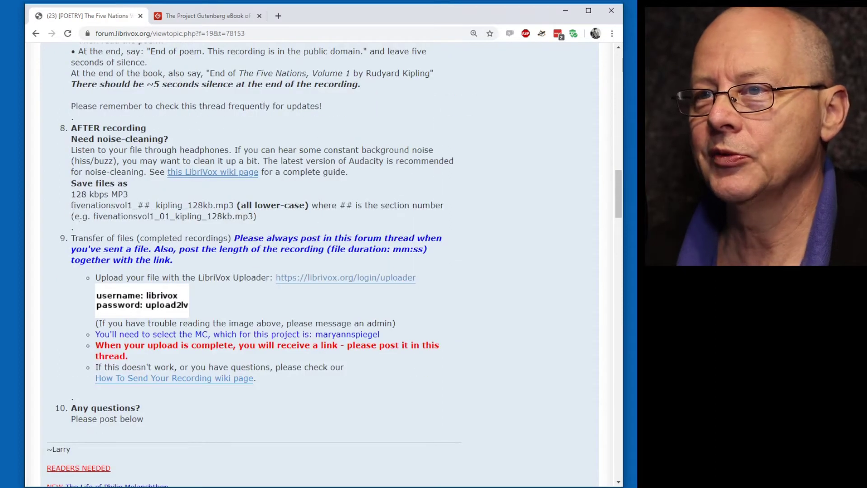
drag(71, 205, 234, 205)
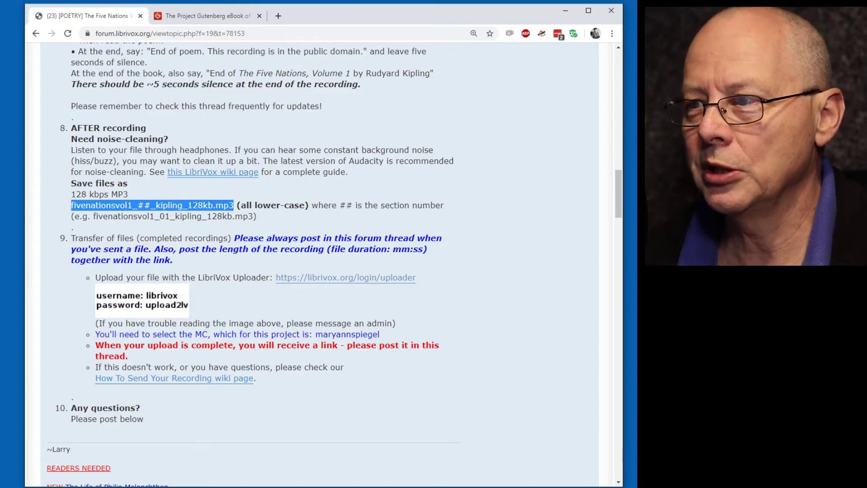
scroll(409, 204, up, 4)
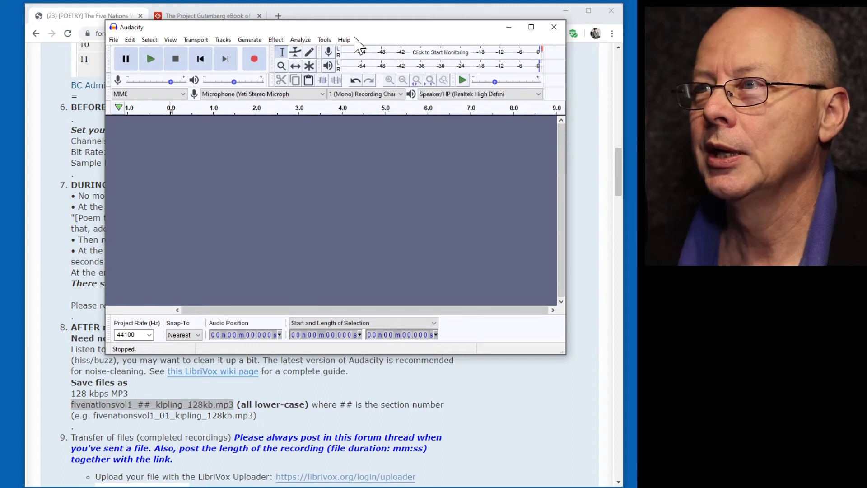
Monitor the microphone input level and start recording a new mono track.
click(440, 53)
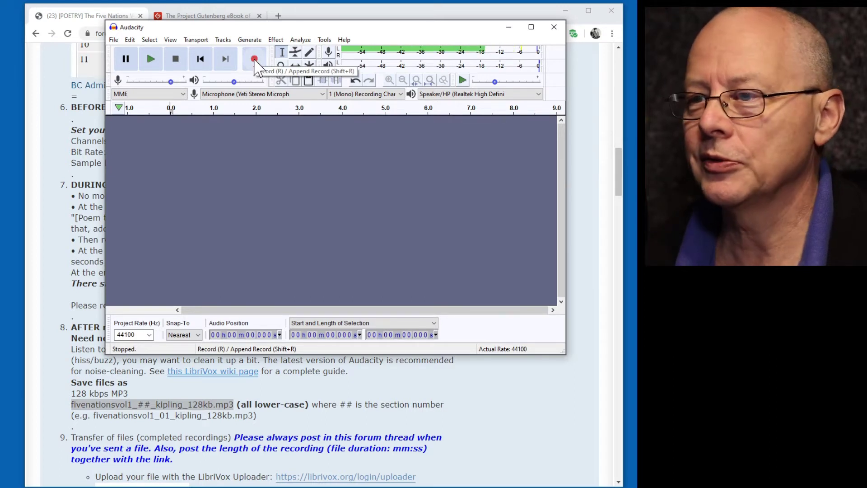
click(254, 60)
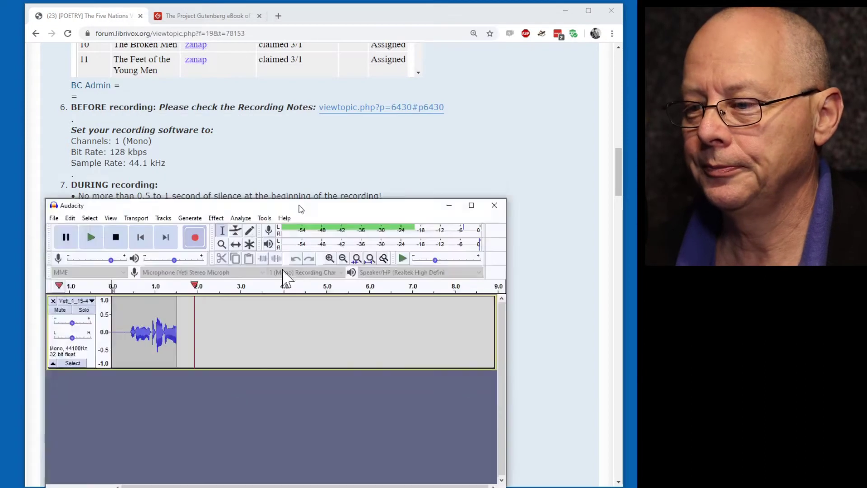
Minimise Audacity while it records, review the forum's open sections, then view the Gutenberg poem.
key(super+Down)
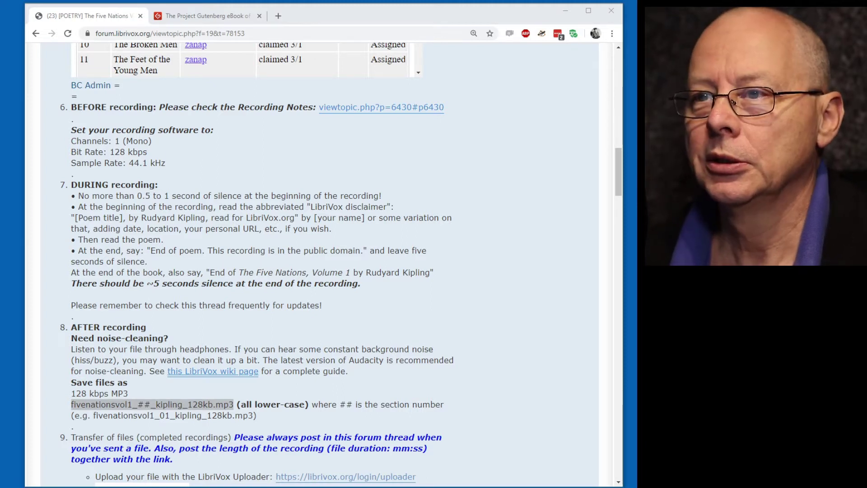
scroll(509, 168, up, 5)
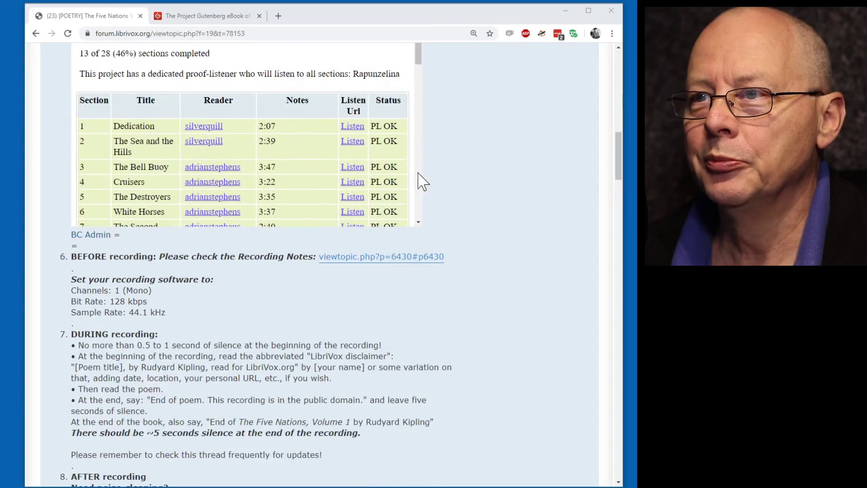
scroll(520, 149, down, 3)
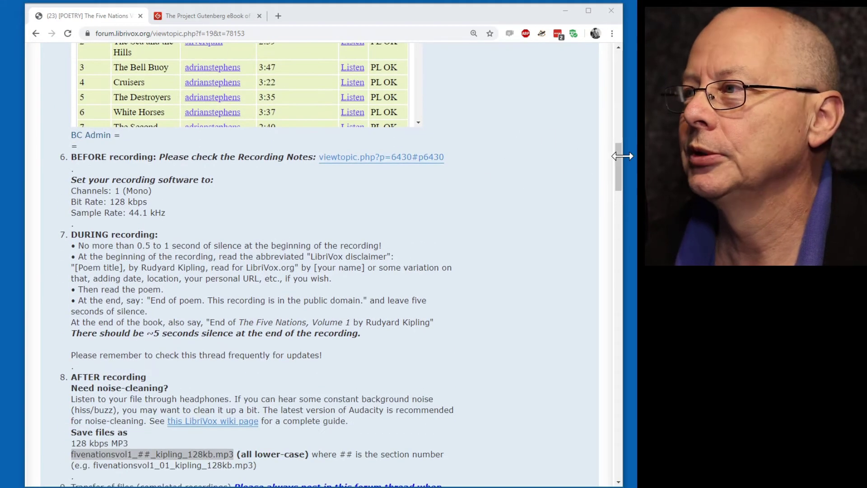
mouse_move(620, 155)
mouse_down()
mouse_move(620, 131)
mouse_move(619, 138)
mouse_up()
drag(418, 88, 470, 238)
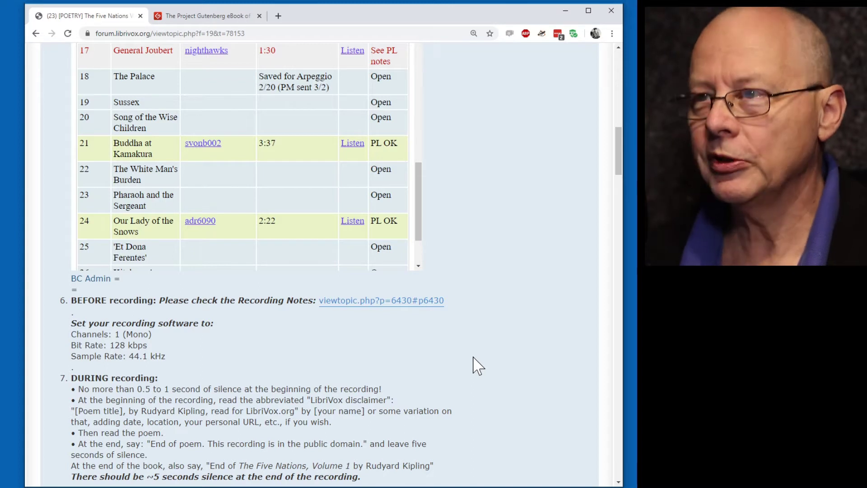
click(210, 17)
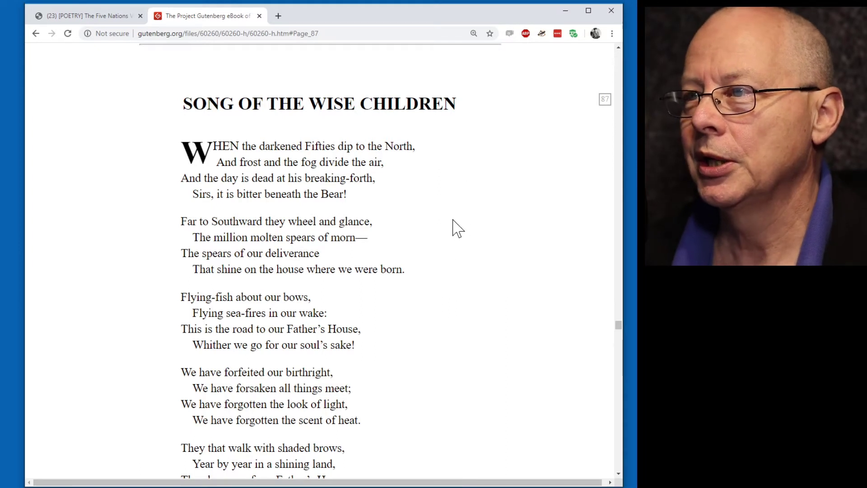
scroll(449, 219, down, 1)
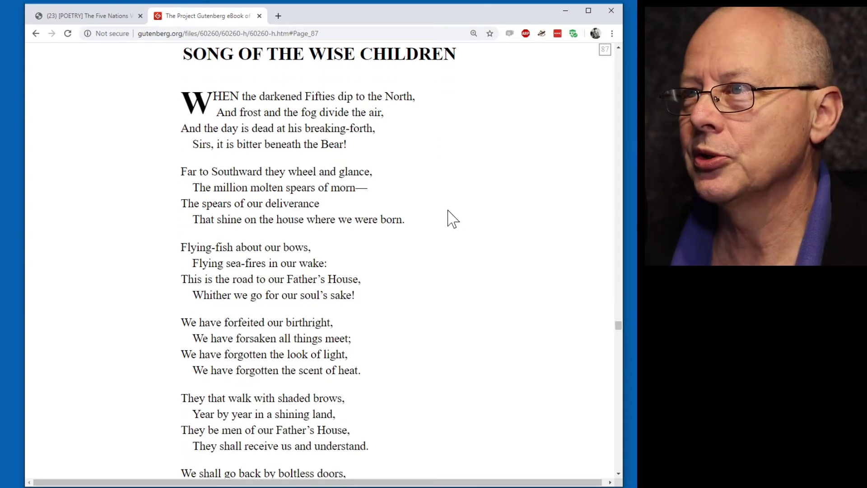
scroll(449, 213, up, 1)
scroll(441, 207, down, 1)
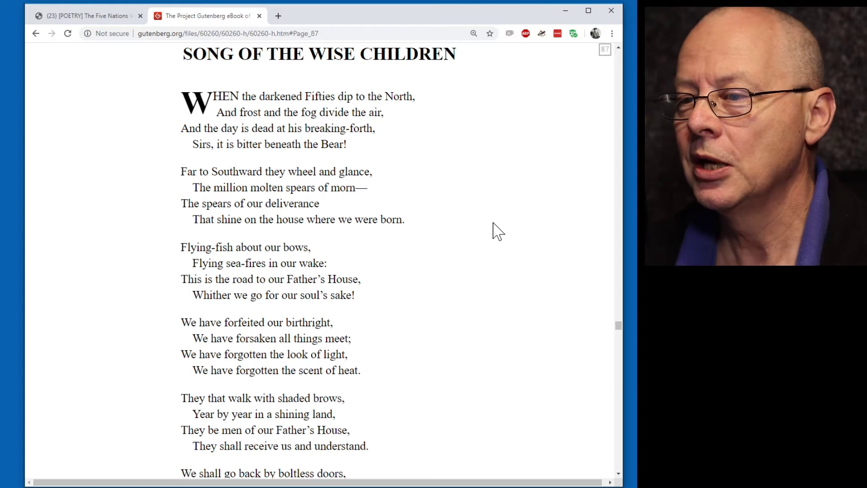
Scroll to the poem's final stanza, ending “Only the English shall wonder why!”.
scroll(481, 234, down, 5)
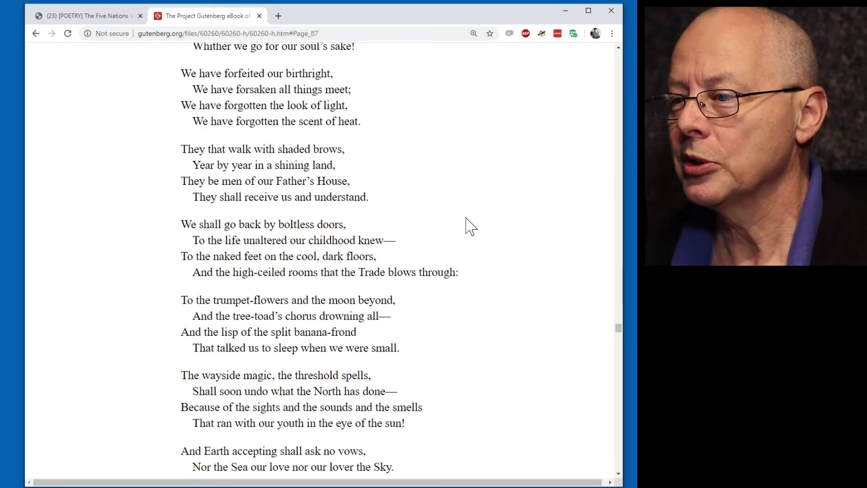
scroll(472, 238, down, 3)
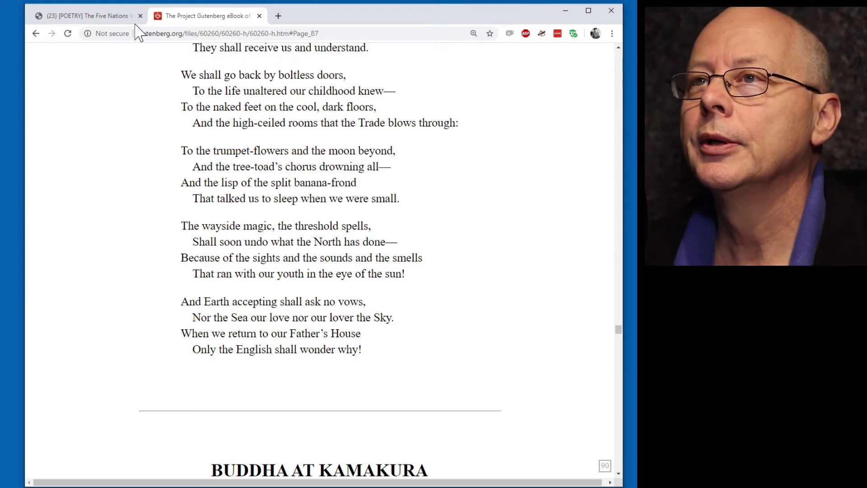
Return to the LibriVox forum thread and scroll through the recording instructions.
click(107, 17)
scroll(522, 366, down, 3)
scroll(529, 331, down, 4)
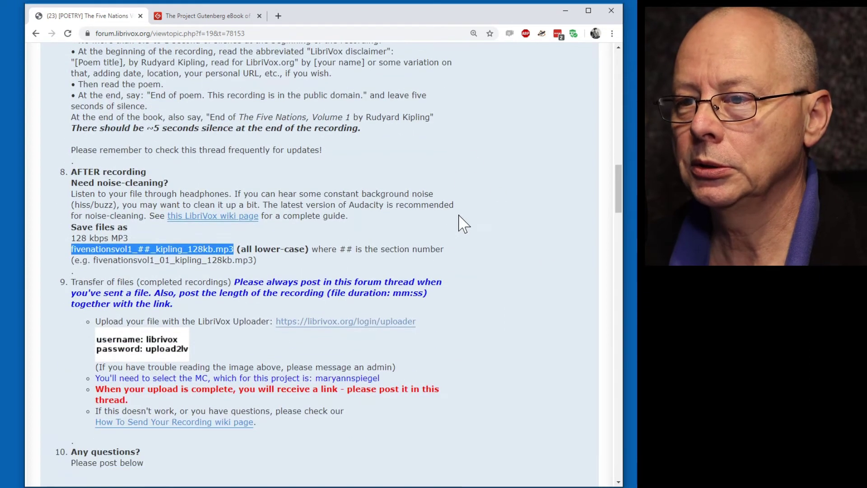
scroll(467, 228, up, 2)
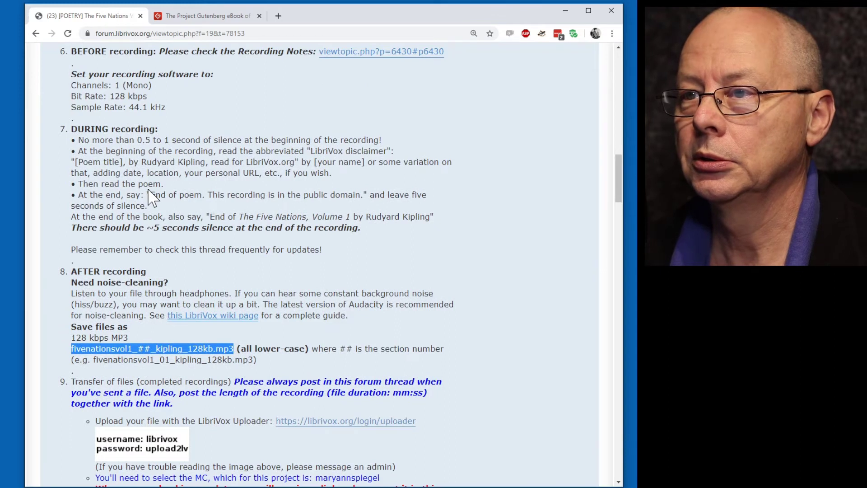
Highlight the end-of-poem closing statement, then select the 'Save files as' filename pattern.
drag(149, 189, 381, 195)
click(407, 184)
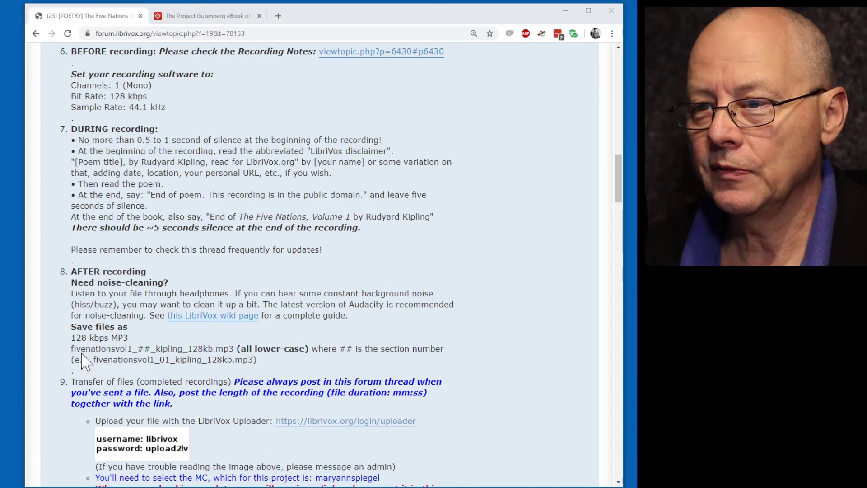
drag(71, 349, 199, 352)
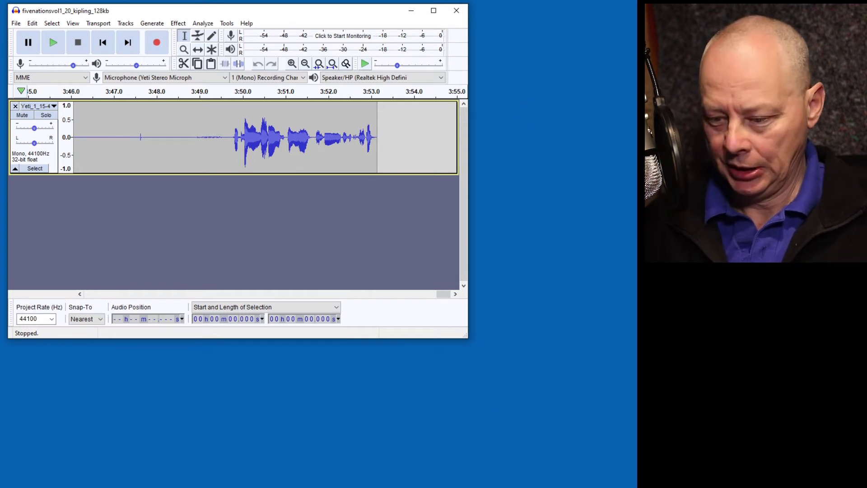
key(alt+Tab)
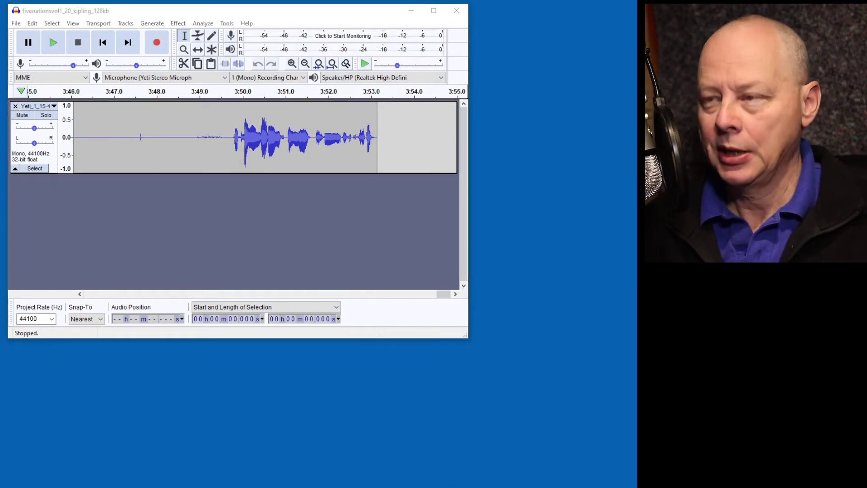
scroll(479, 226, down, 2)
scroll(480, 226, down, 13)
scroll(414, 217, up, 2)
drag(71, 163, 216, 164)
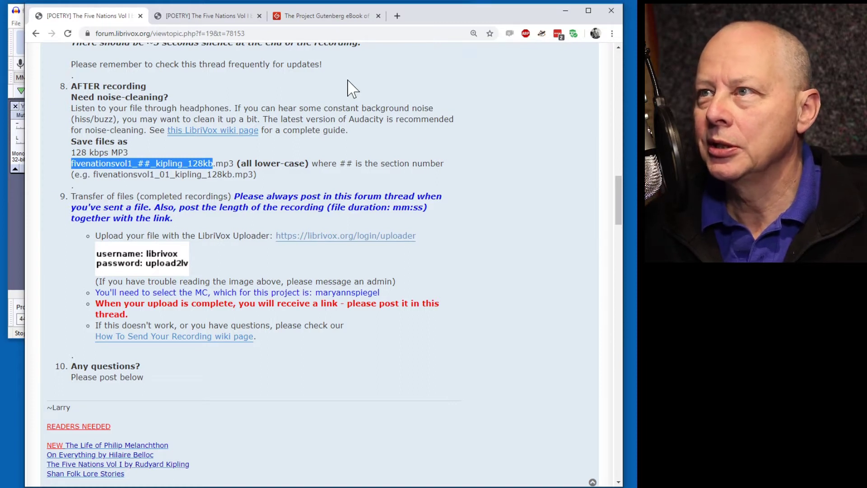
click(565, 11)
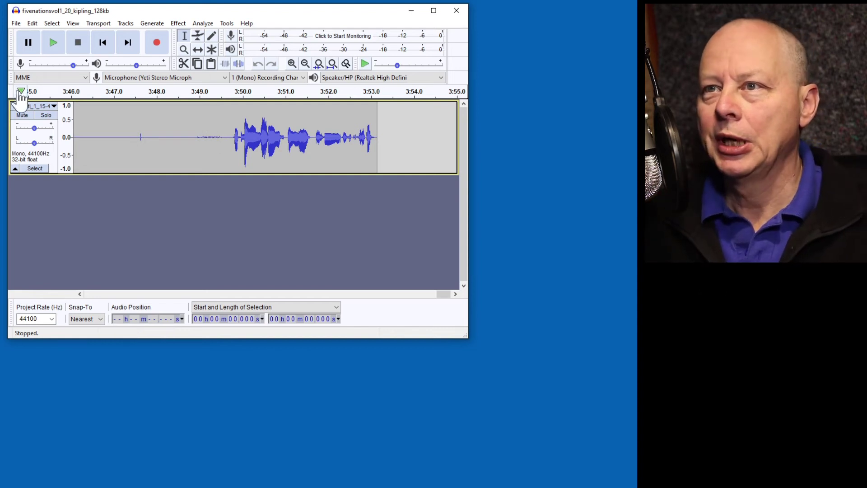
Show the track as Waveform (dB) and select the noise from 3:43.18 to 3:47.39.
click(43, 106)
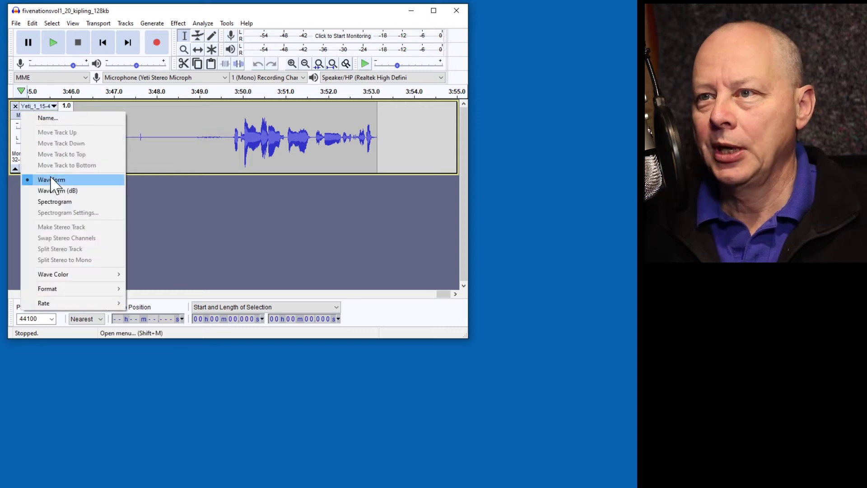
click(63, 194)
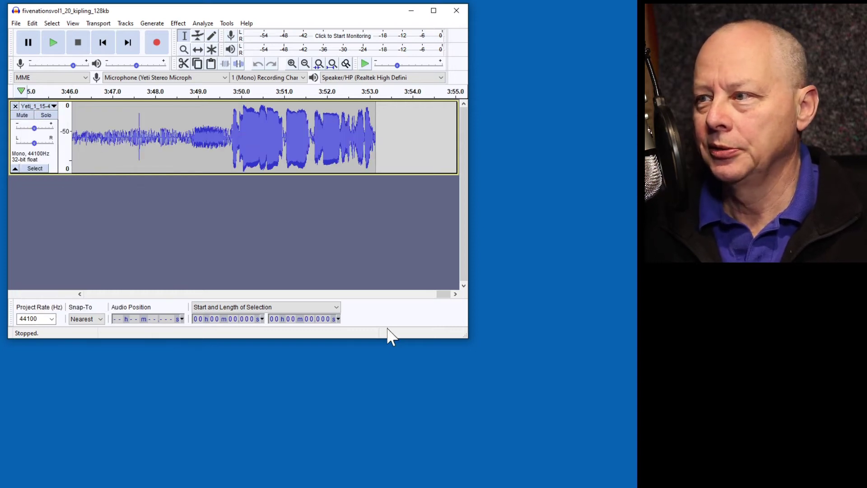
click(80, 294)
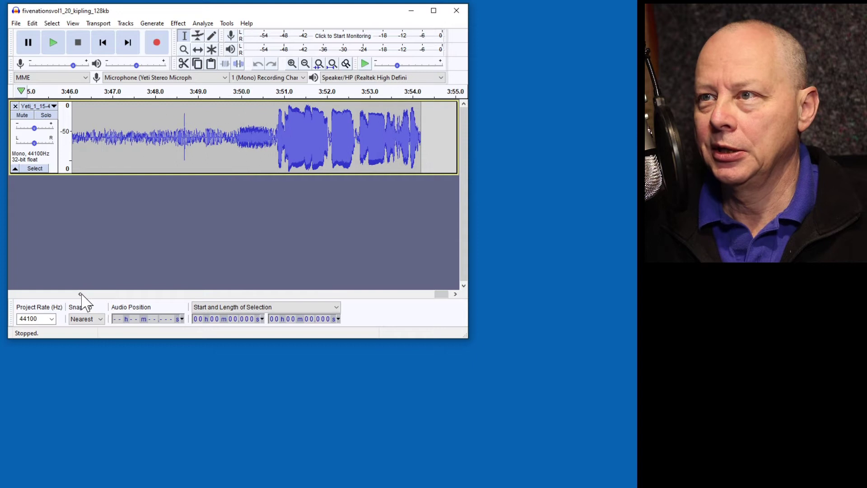
click(80, 294)
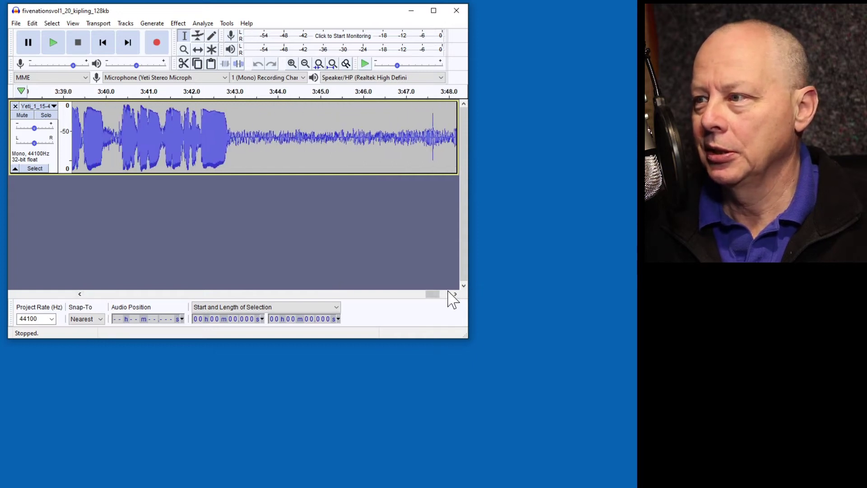
click(455, 294)
click(455, 294)
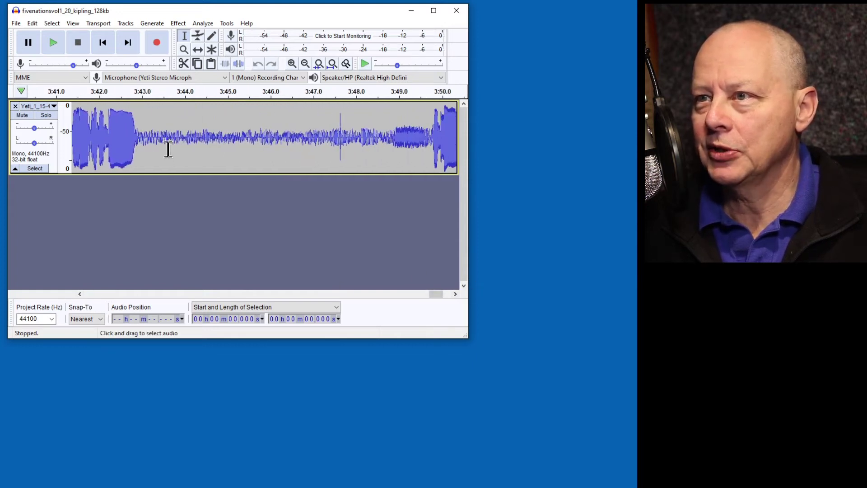
drag(149, 132, 330, 138)
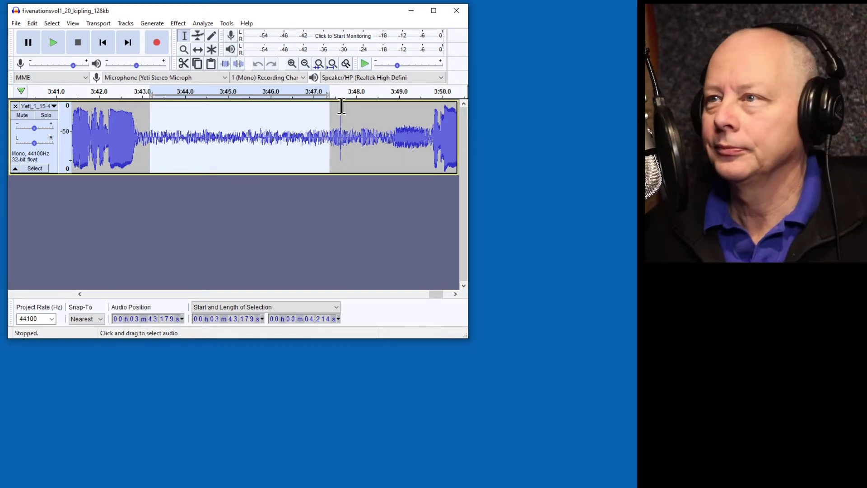
Normalize the noise selection to a -6.0 dB peak with DC offset removal, then play it back.
click(177, 24)
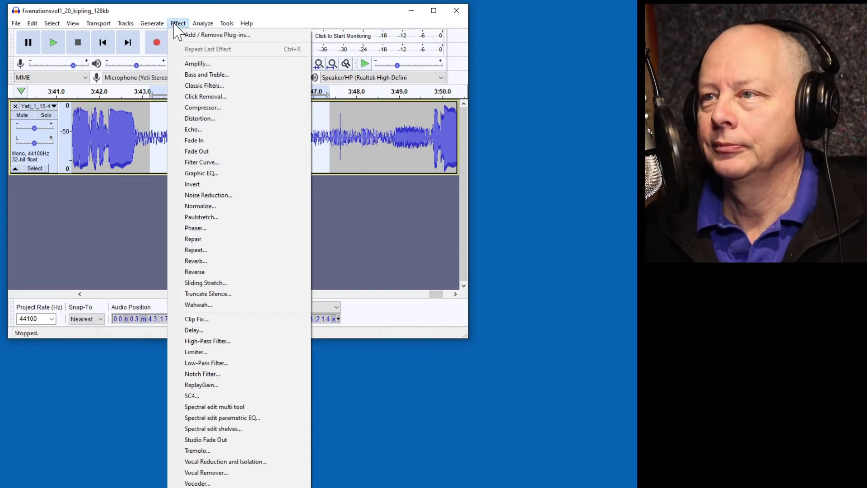
click(225, 206)
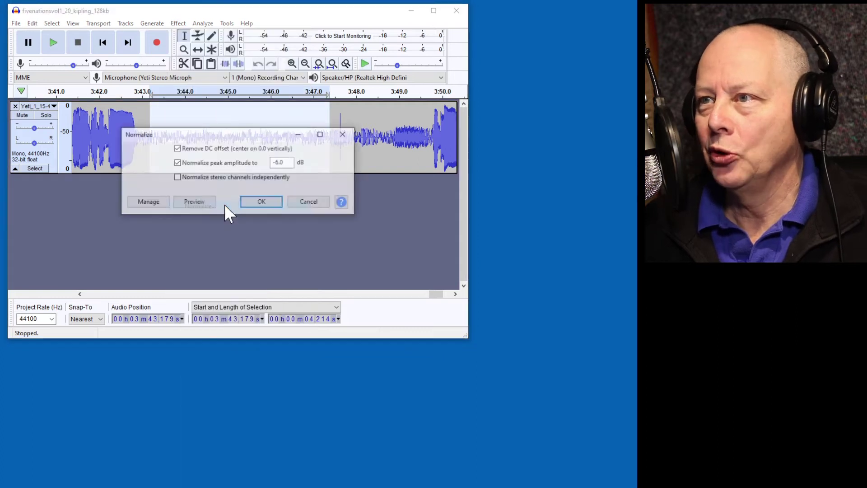
click(262, 201)
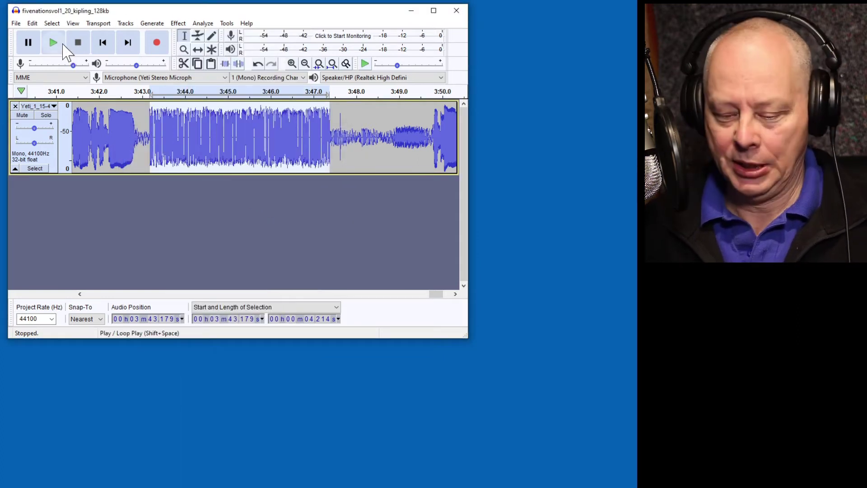
click(59, 42)
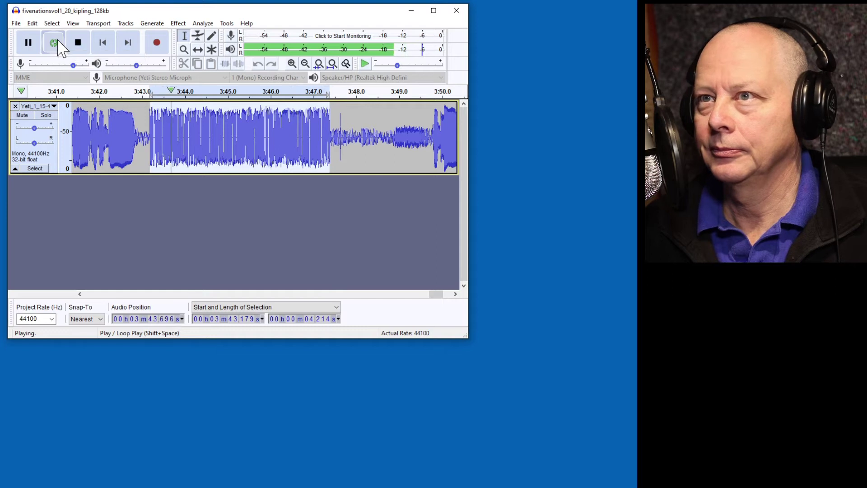
click(80, 44)
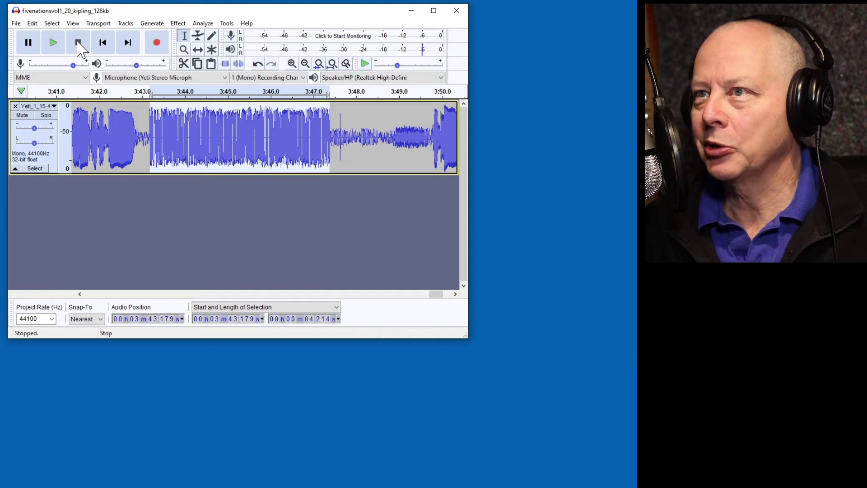
Open the Effect menu again for the normalized noise selection.
click(178, 24)
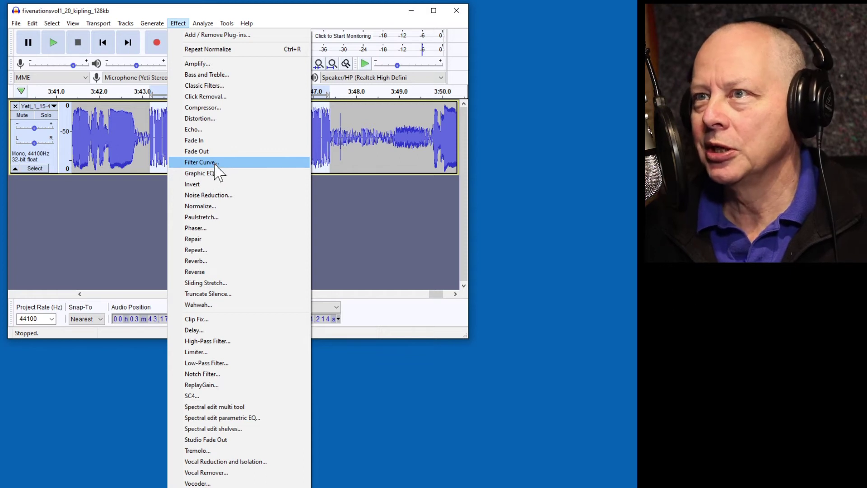
Apply a Filter Curve low-cut rolling off below about 100 Hz to the 4.214-second selection.
click(215, 163)
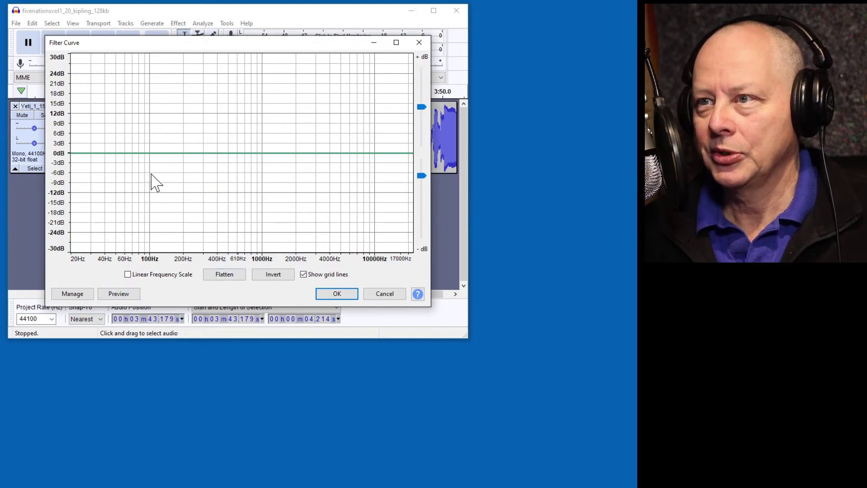
drag(151, 161, 121, 254)
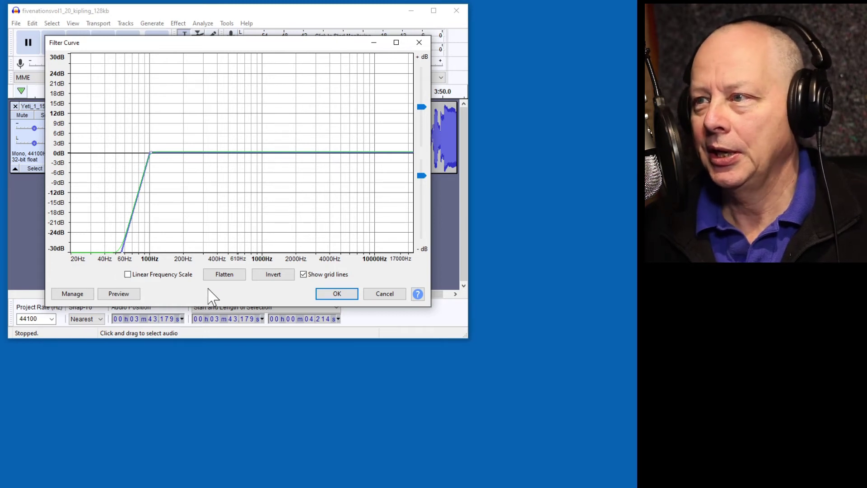
click(337, 294)
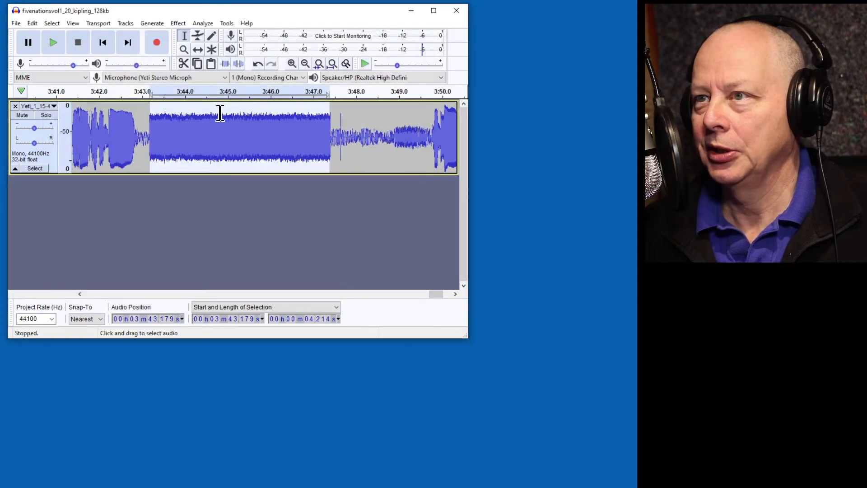
Play the filtered stretch from 3:43, undo the effects with Ctrl+Z, and select the whole track.
click(156, 88)
key(p)
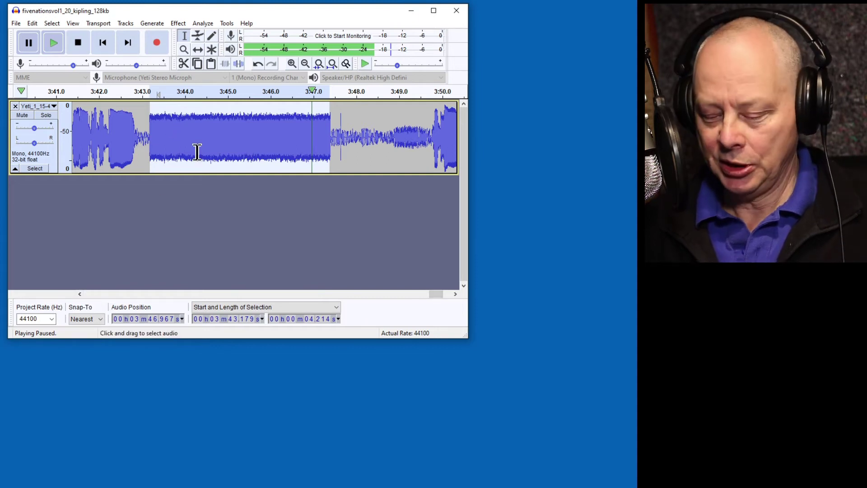
key(p)
key(space)
key(ctrl+z)
key(ctrl+z)
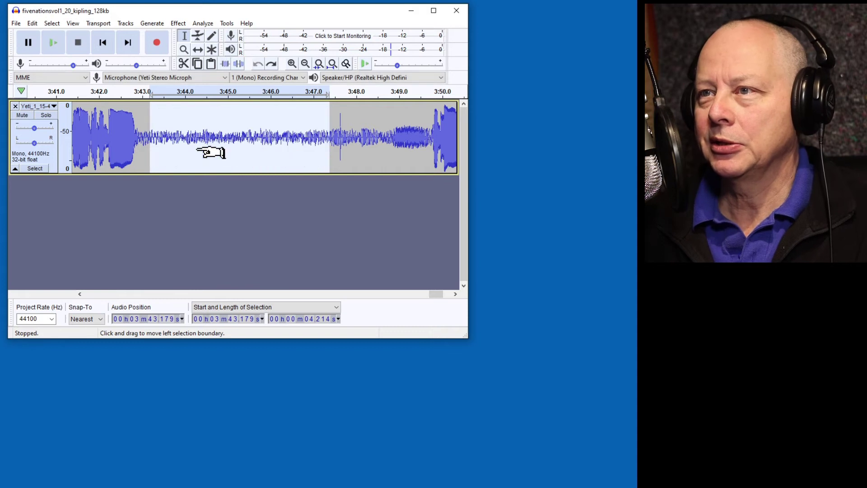
click(34, 169)
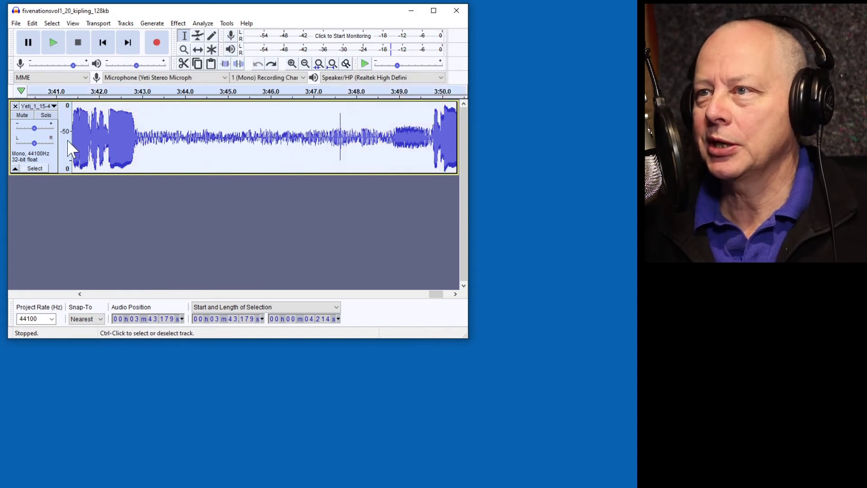
Apply the Filter Curve low-cut below 100 Hz to the entire 3:53 recording.
click(176, 24)
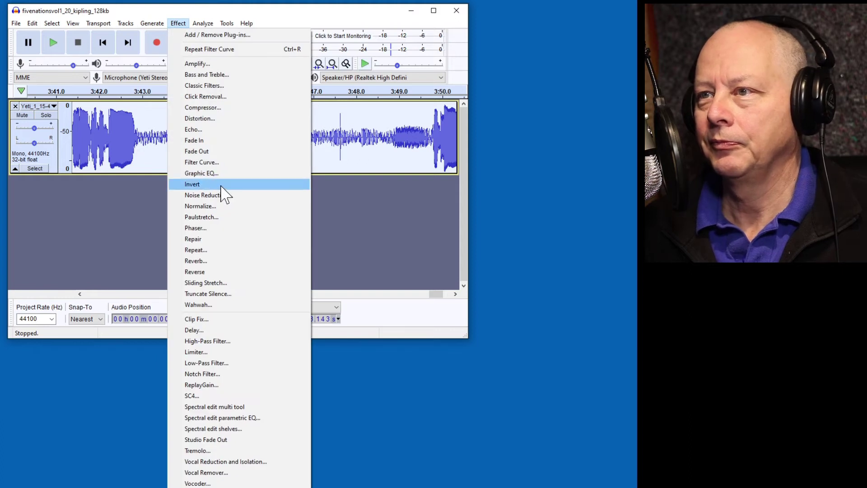
click(216, 163)
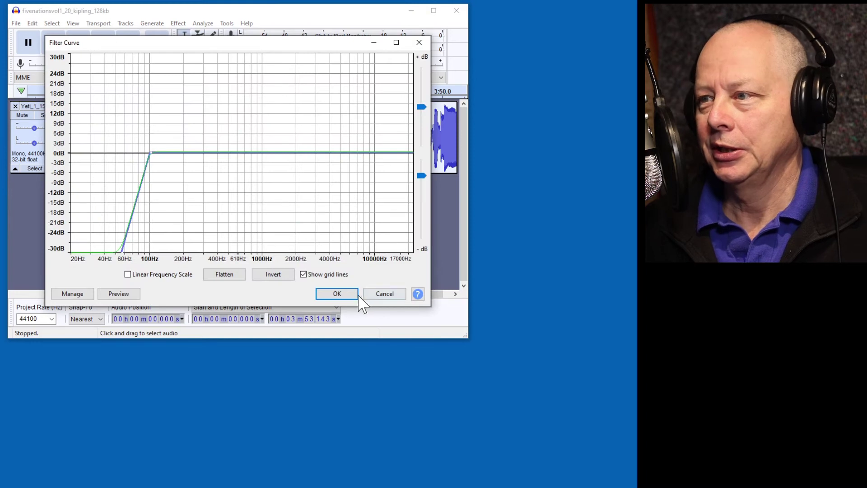
click(338, 295)
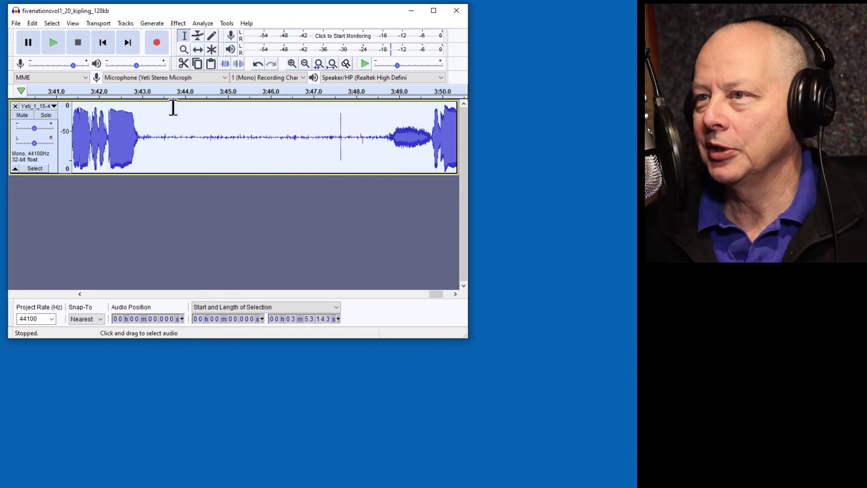
Capture the silent gap between 3:43 and 3:47 as the Noise Reduction noise profile.
drag(155, 137, 330, 135)
click(179, 23)
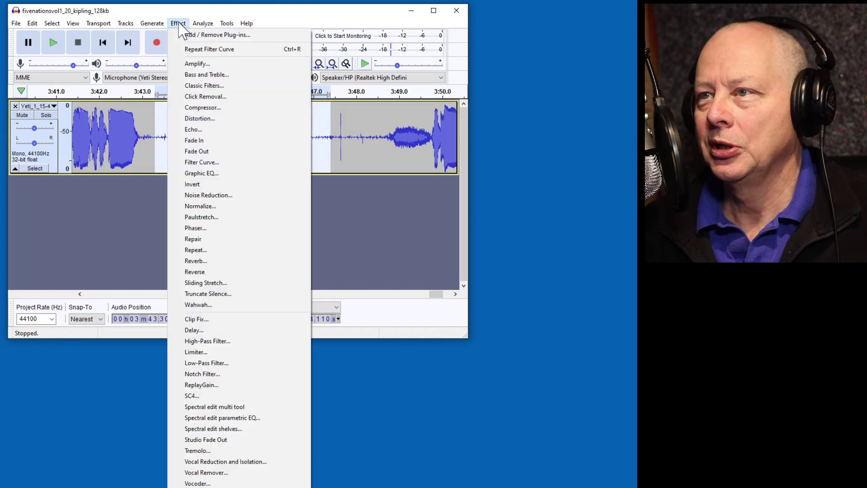
click(219, 195)
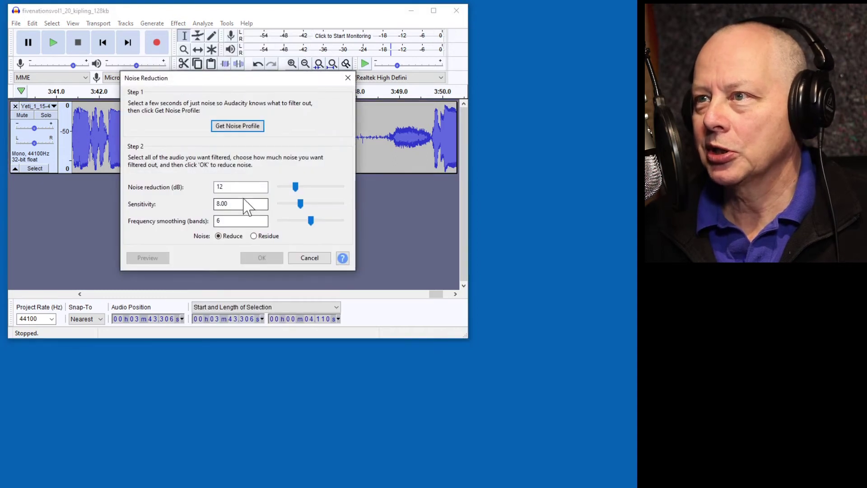
click(248, 126)
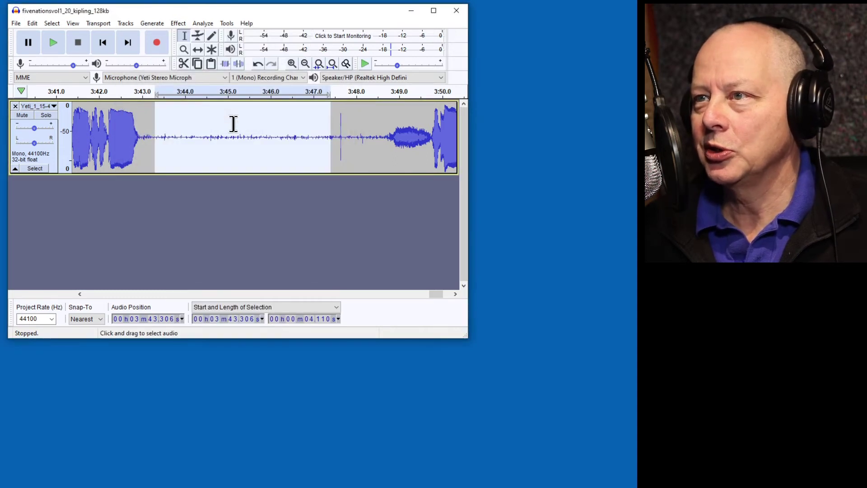
Apply Noise Reduction (12 dB, sensitivity 8.00) to the whole track.
click(31, 167)
click(178, 23)
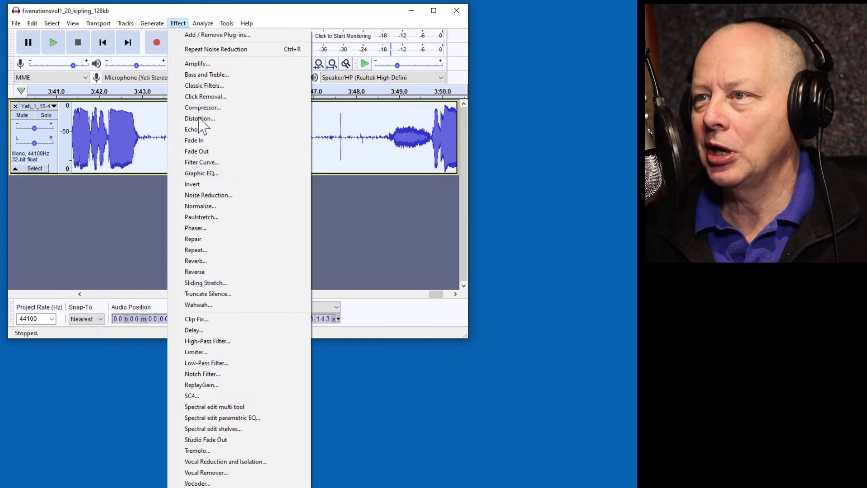
click(220, 196)
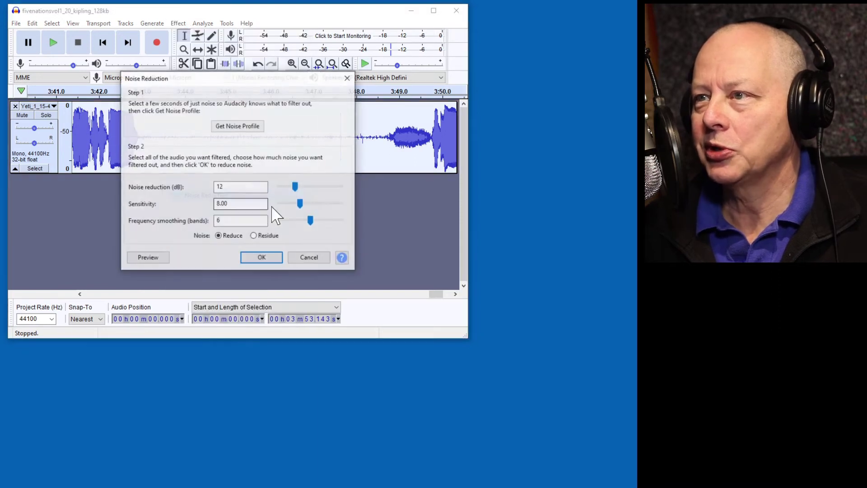
click(262, 258)
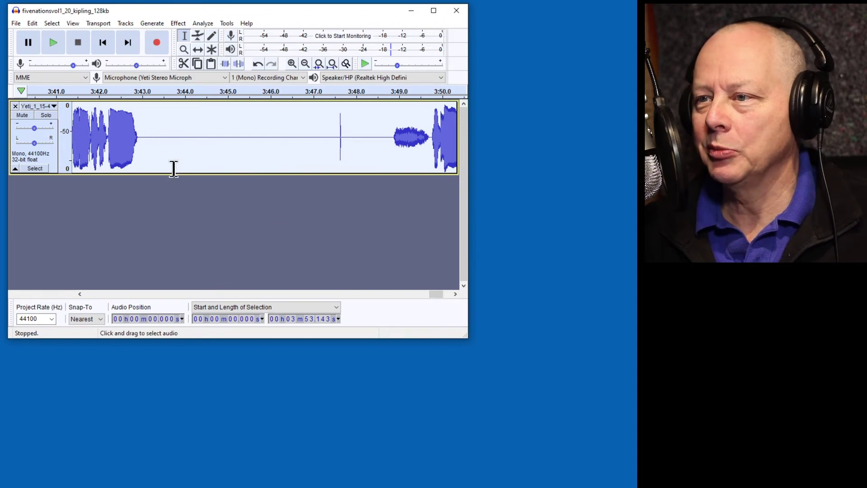
click(80, 294)
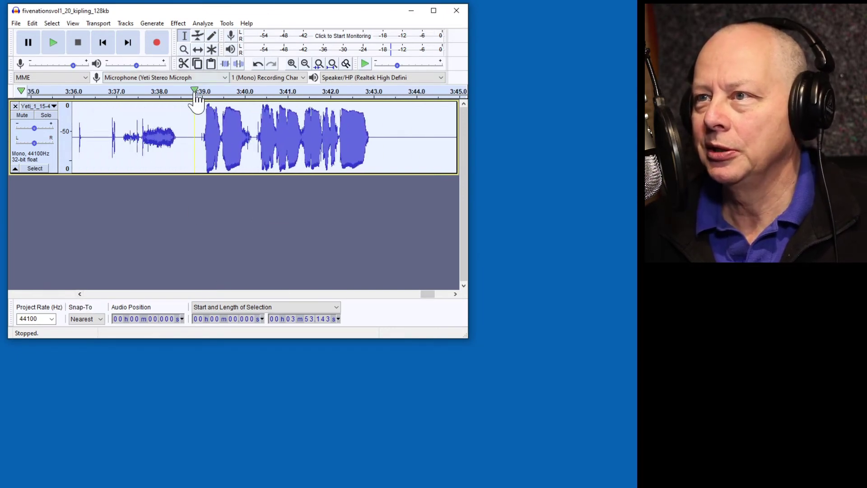
click(195, 91)
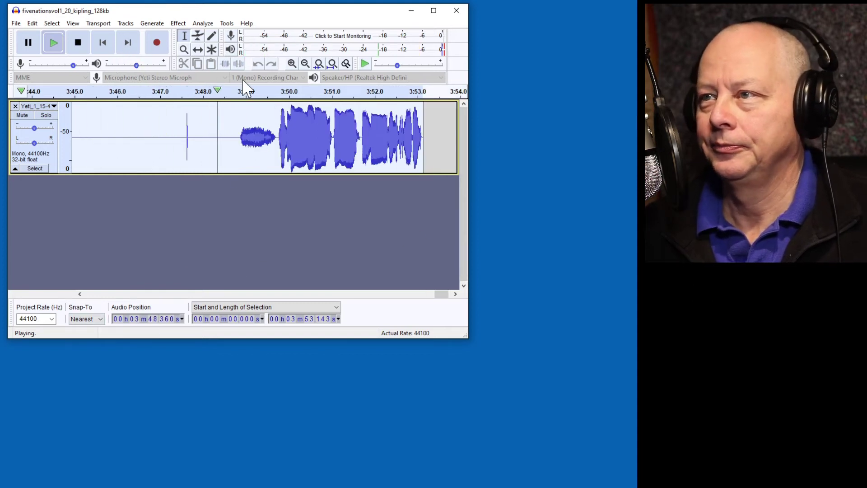
click(77, 42)
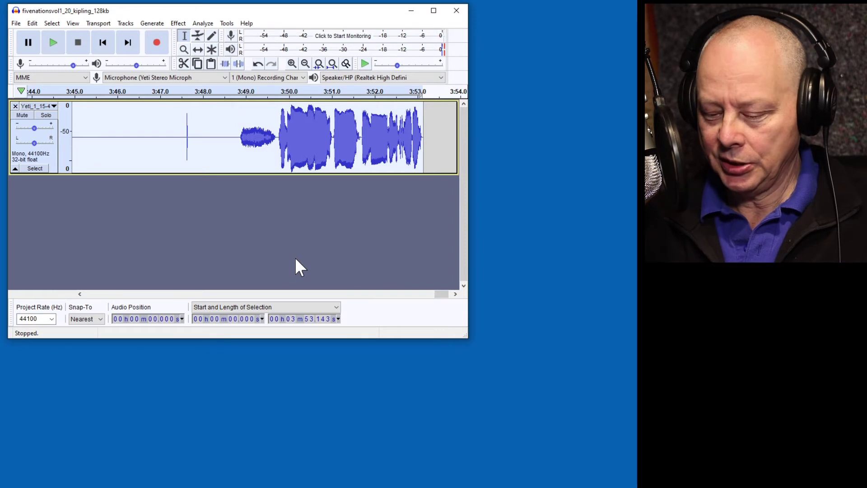
key(ctrl+f)
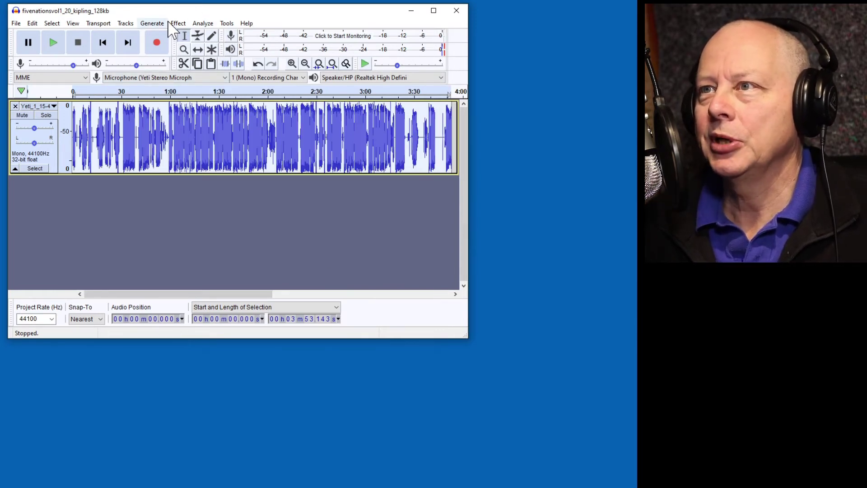
click(201, 25)
click(222, 71)
click(236, 203)
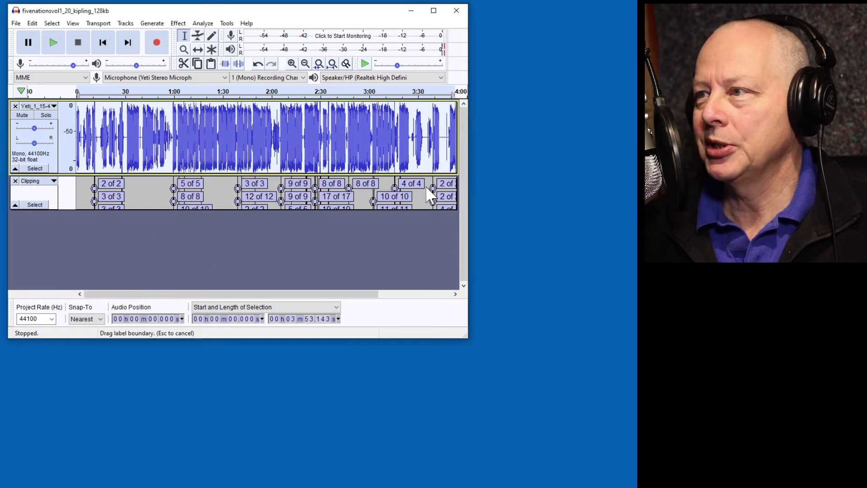
click(94, 164)
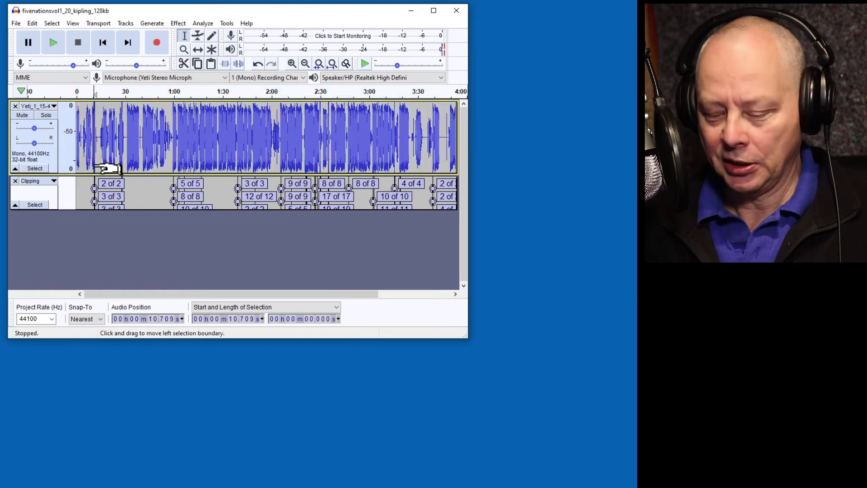
key(ctrl+1)
key(ctrl+1)
key(ctrl+1)
key(ctrl+1)
key(ctrl+1)
key(ctrl+1)
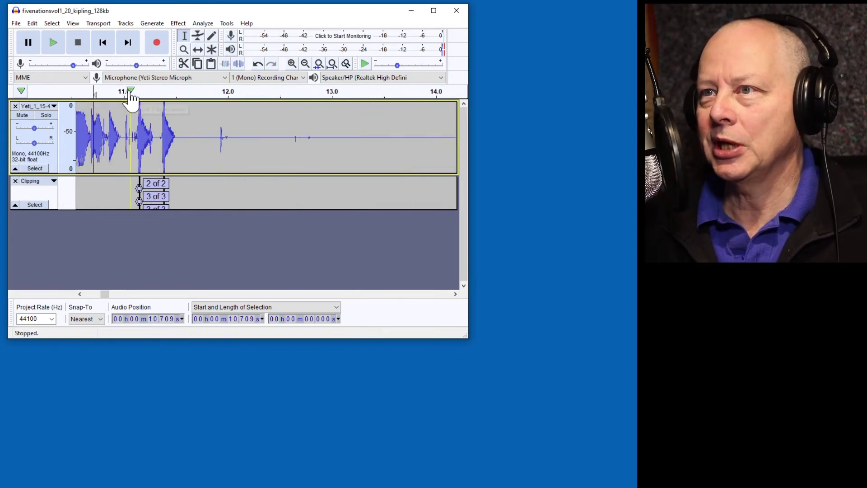
click(125, 90)
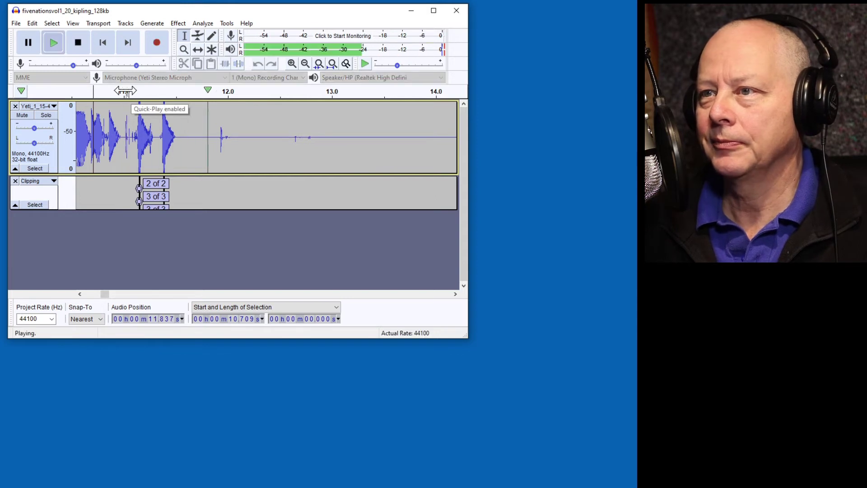
key(p)
drag(105, 294, 188, 296)
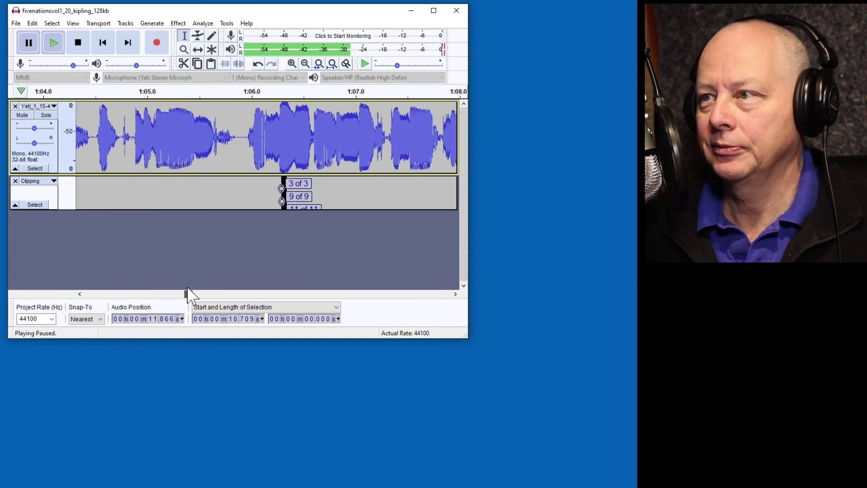
click(273, 91)
key(p)
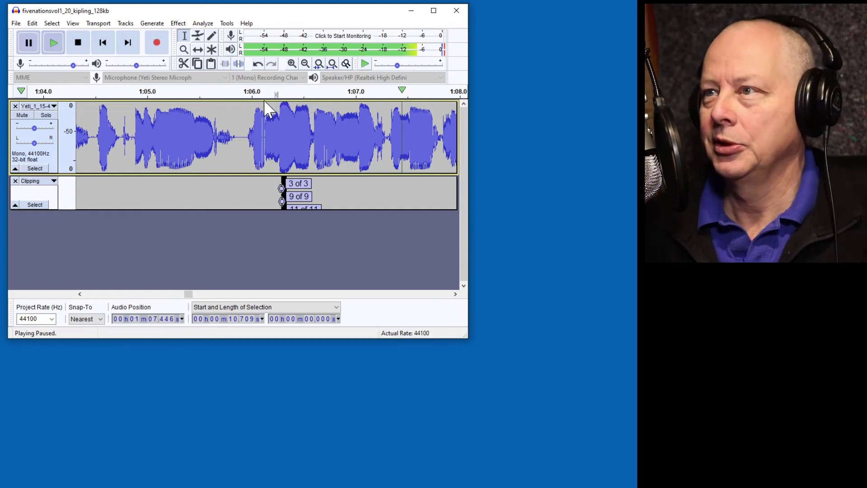
click(267, 91)
key(p)
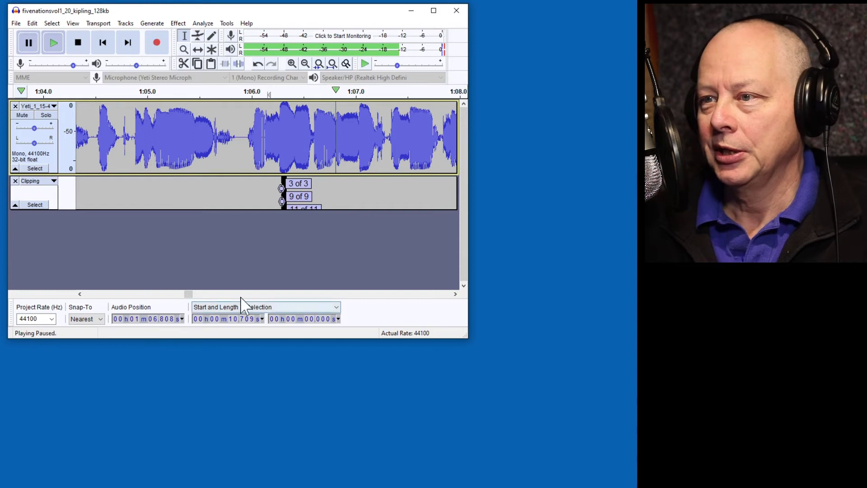
drag(187, 295, 205, 307)
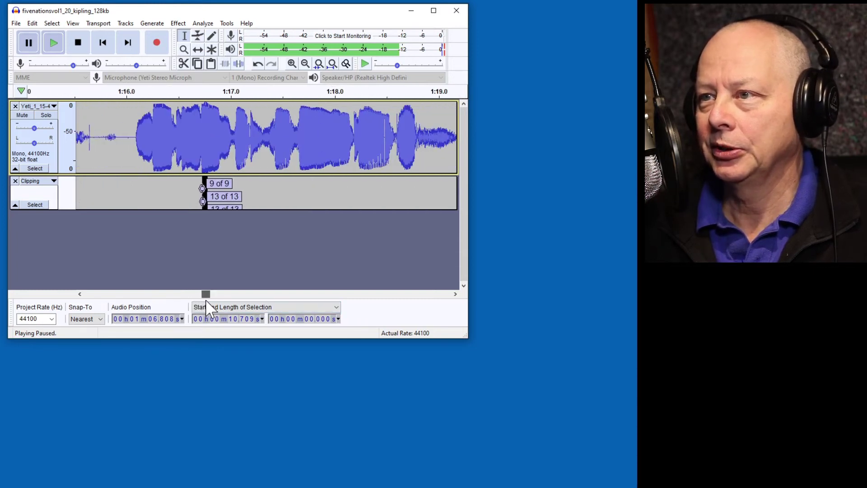
click(197, 93)
key(p)
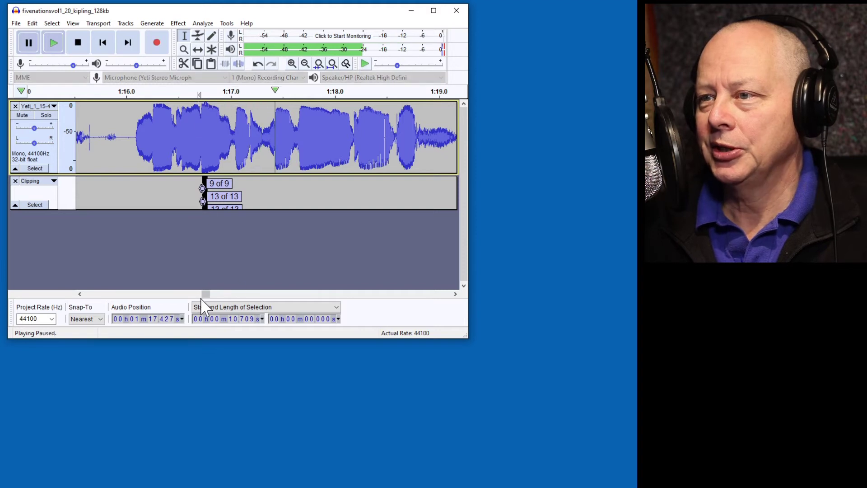
drag(206, 297, 244, 293)
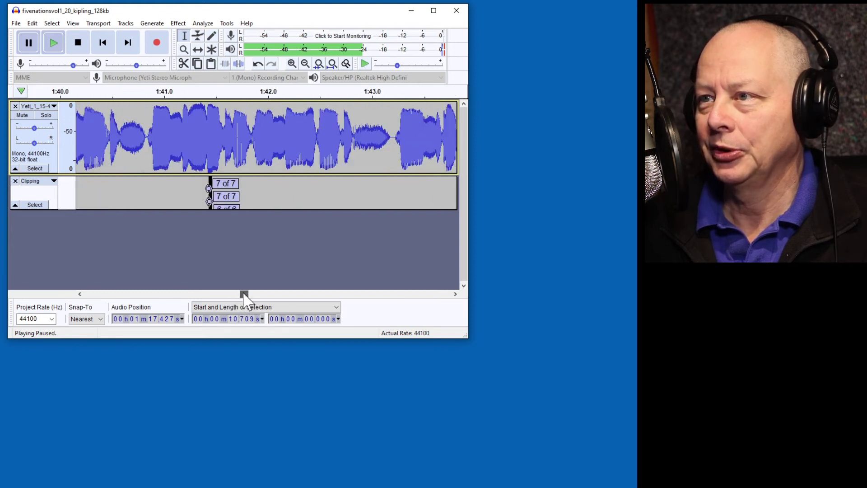
click(200, 93)
key(p)
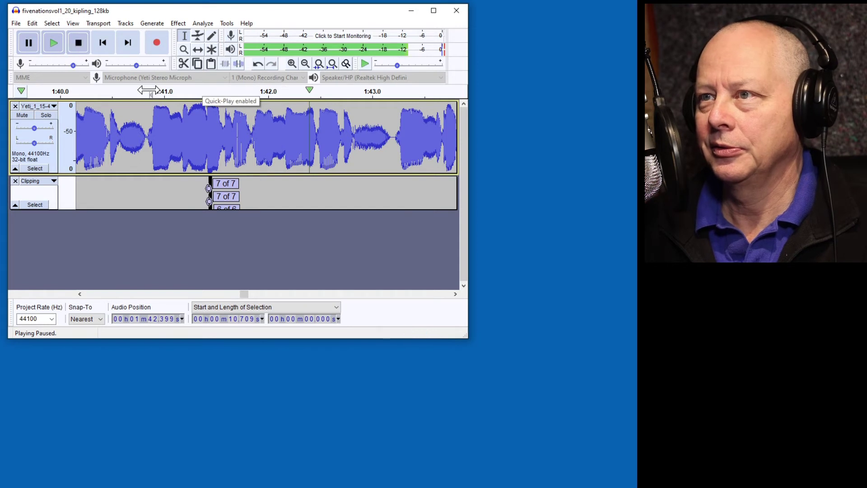
click(154, 92)
key(p)
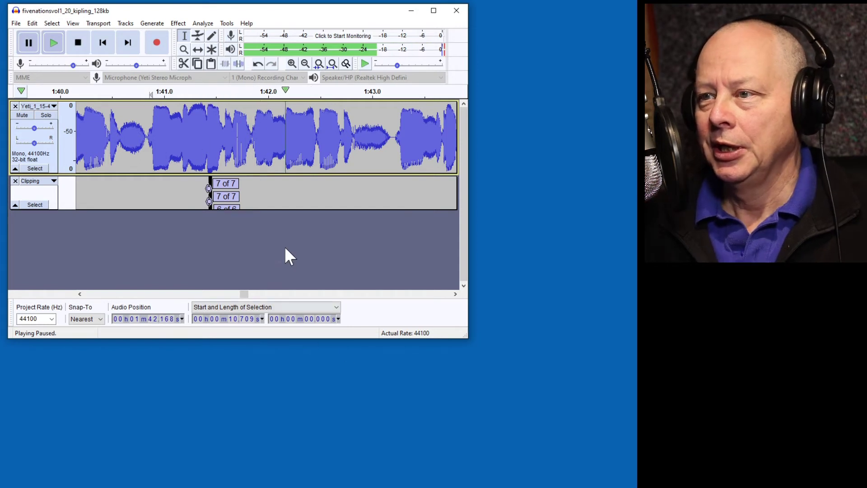
Remove the Clipping label track from the project.
click(15, 181)
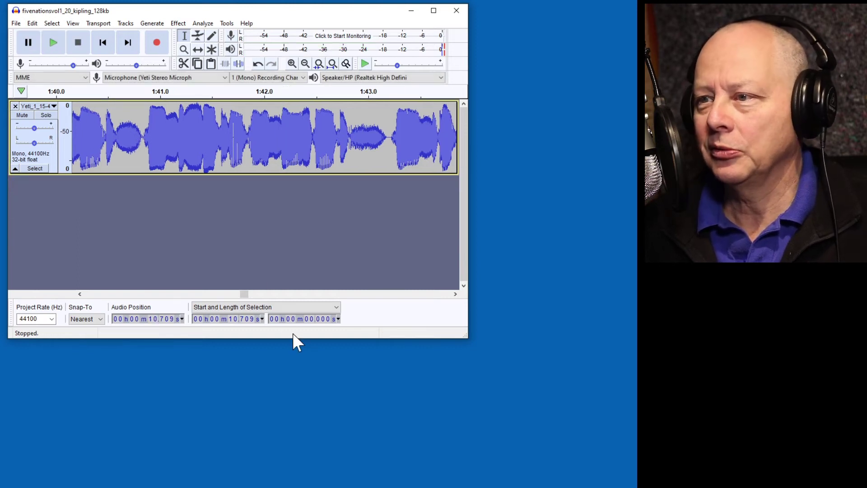
drag(244, 294, 73, 293)
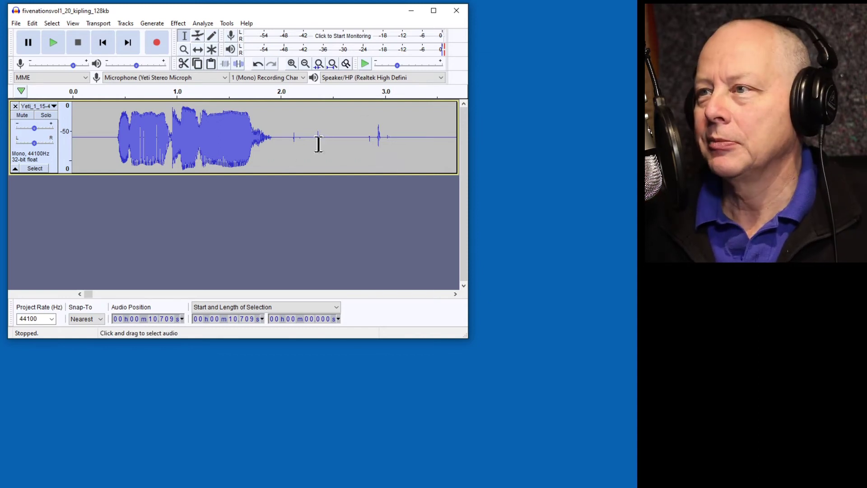
scroll(312, 140, down, 3)
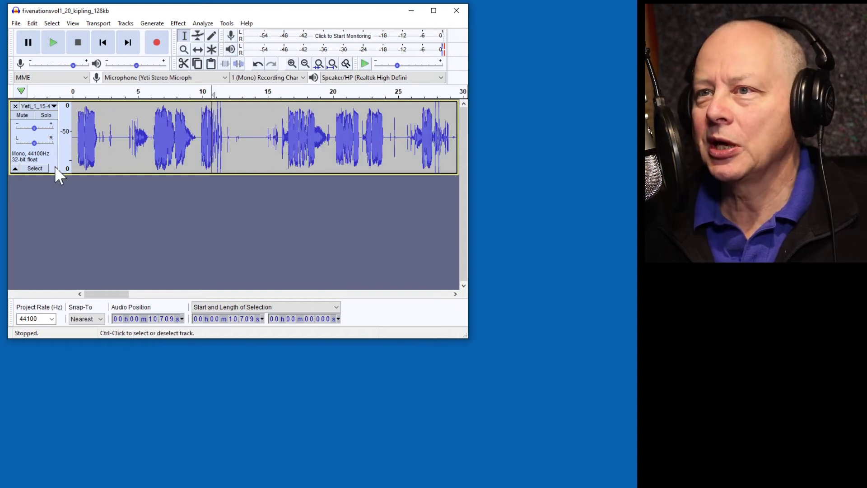
Run Truncate Silence on the whole track at -40 dB with 2 s pauses, trimming it to 3:43.6.
click(34, 168)
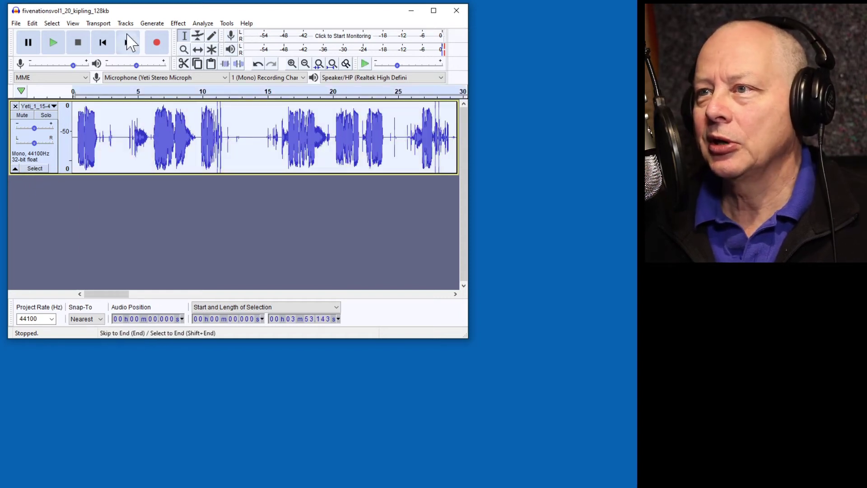
click(178, 23)
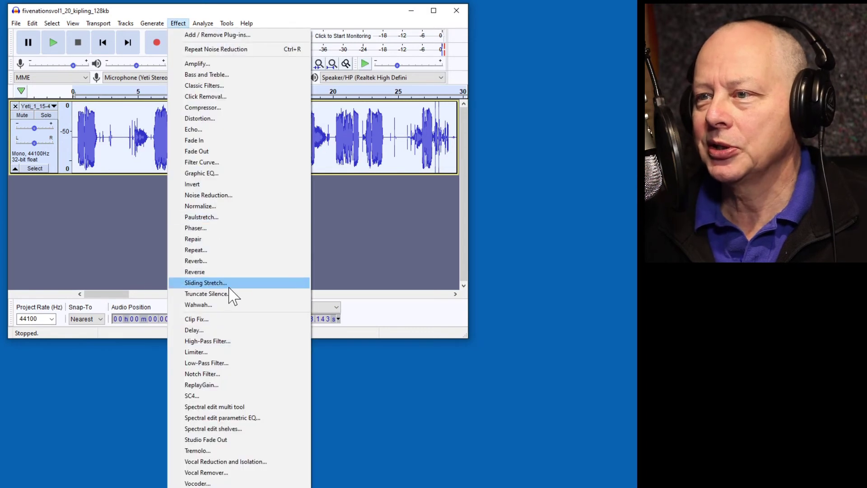
click(230, 294)
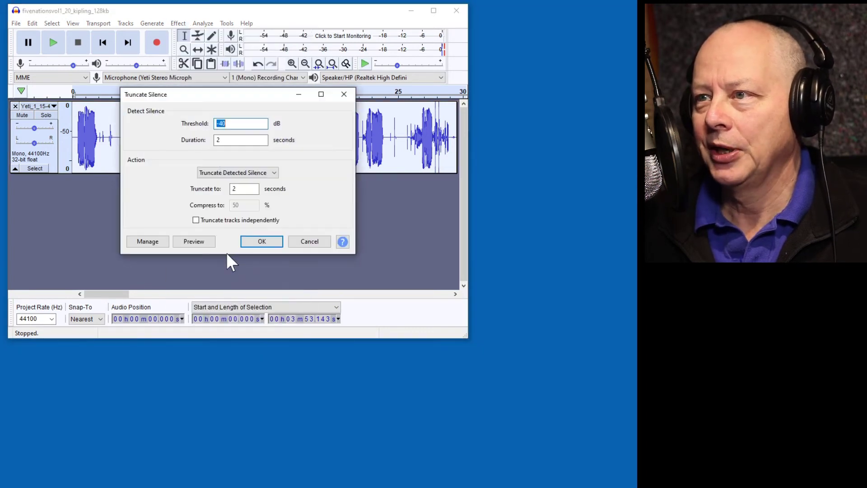
click(262, 241)
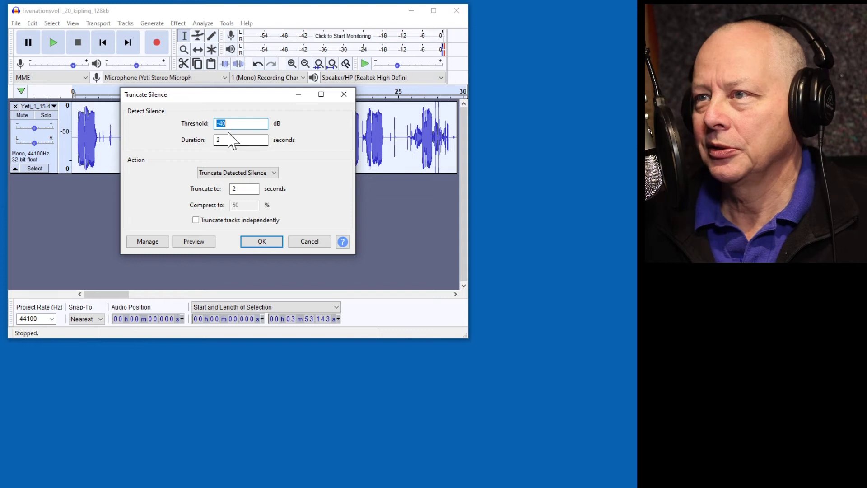
click(255, 242)
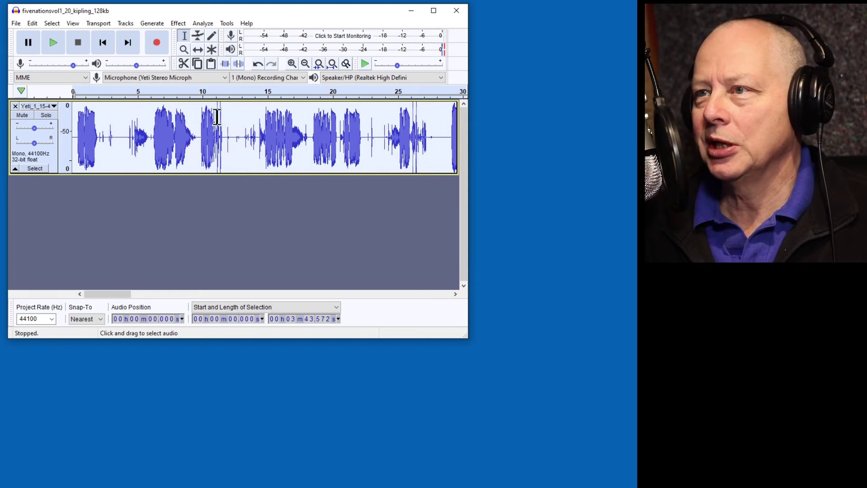
scroll(166, 153, right, 15)
scroll(189, 151, right, 18)
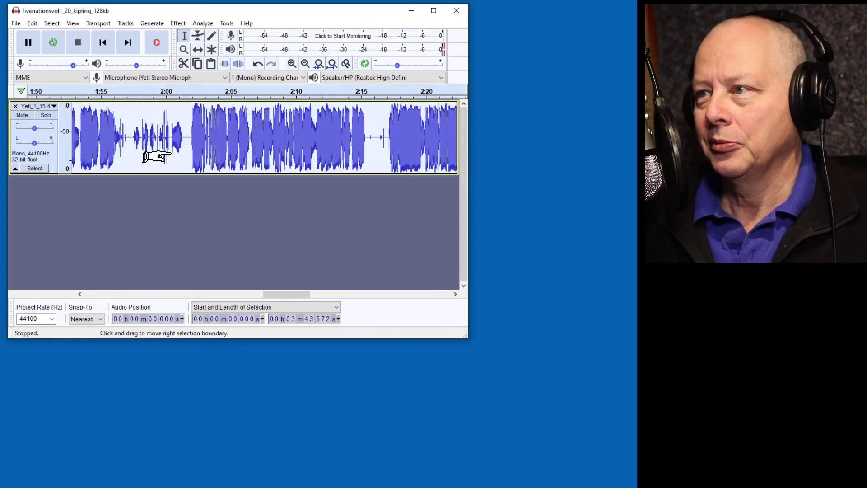
scroll(141, 156, right, 12)
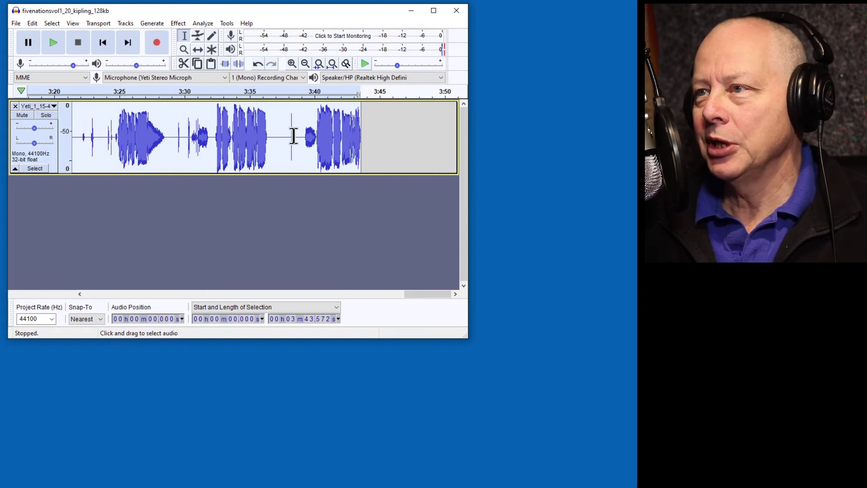
click(294, 136)
scroll(290, 143, up, 4)
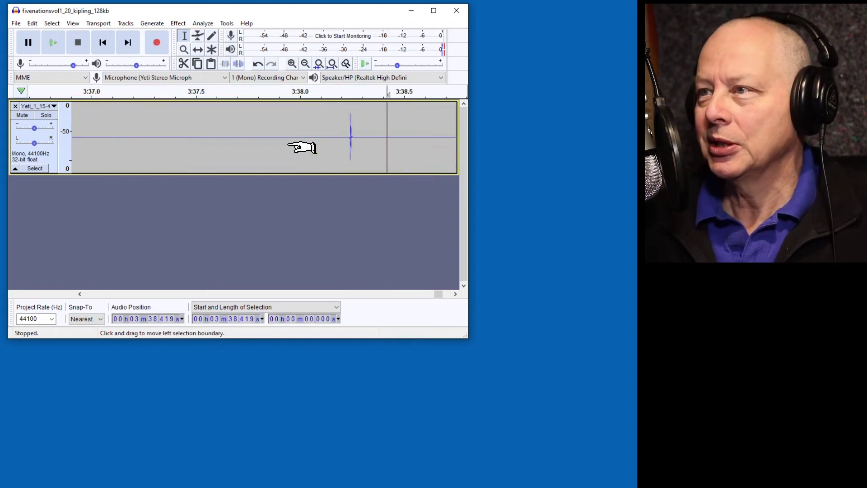
scroll(302, 147, down, 1)
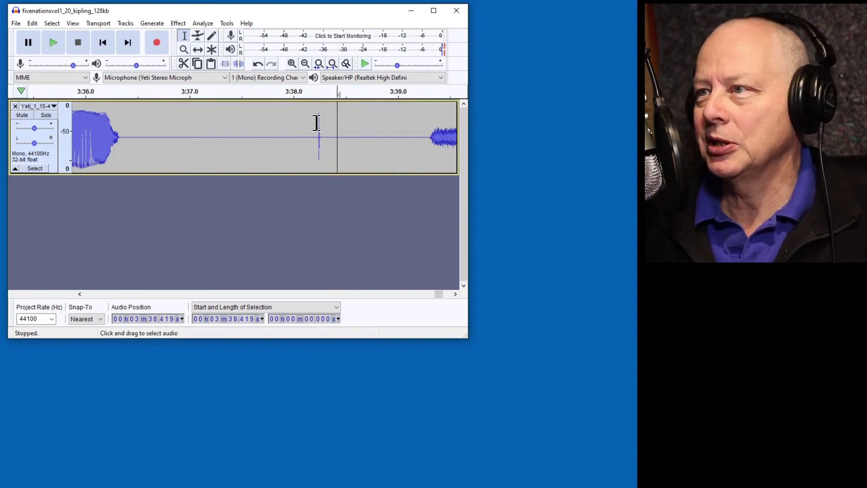
drag(319, 135, 322, 137)
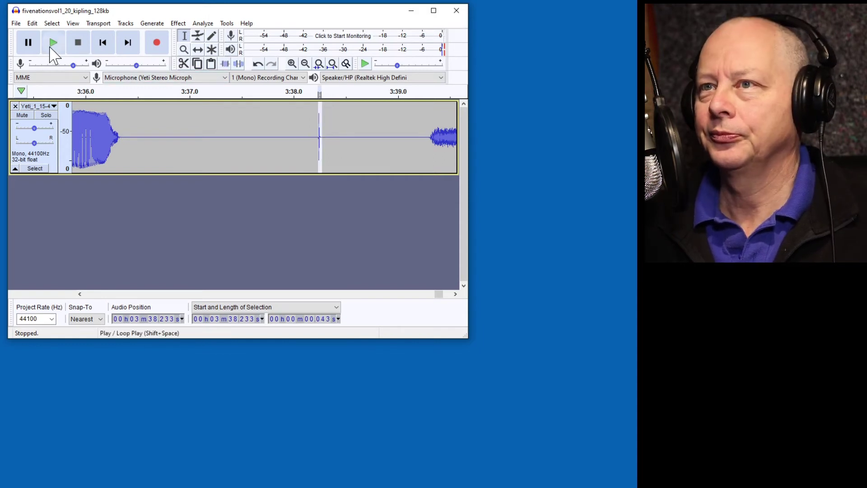
click(53, 43)
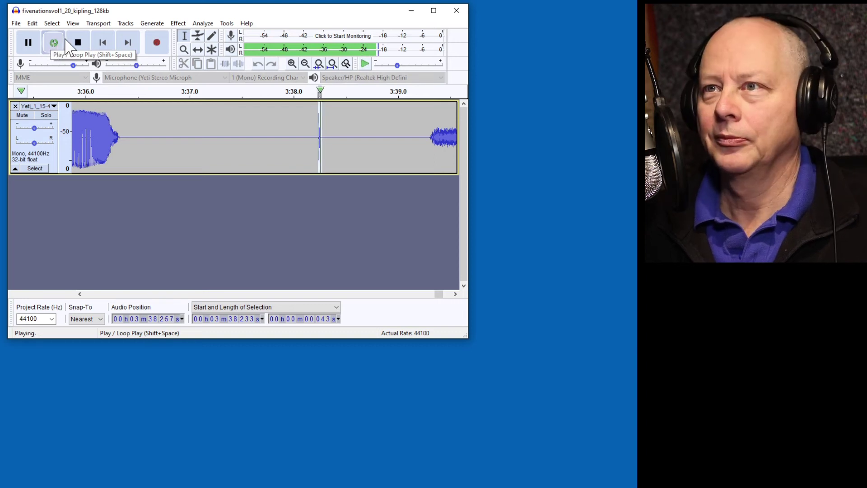
click(77, 42)
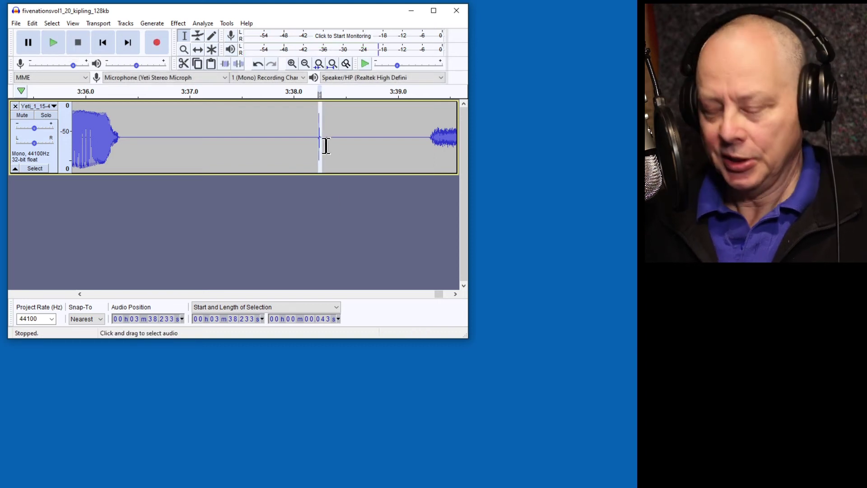
ctrl+scroll(311, 150, up, 5)
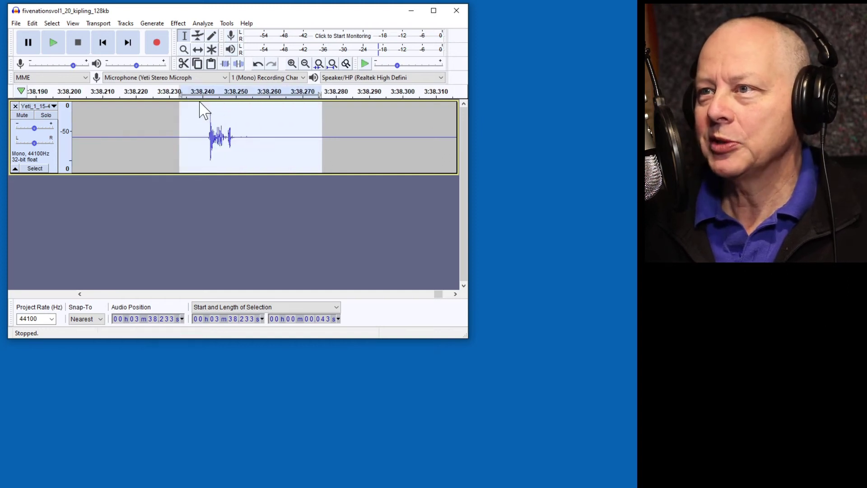
ctrl+scroll(206, 128, down, 3)
ctrl+scroll(207, 130, down, 2)
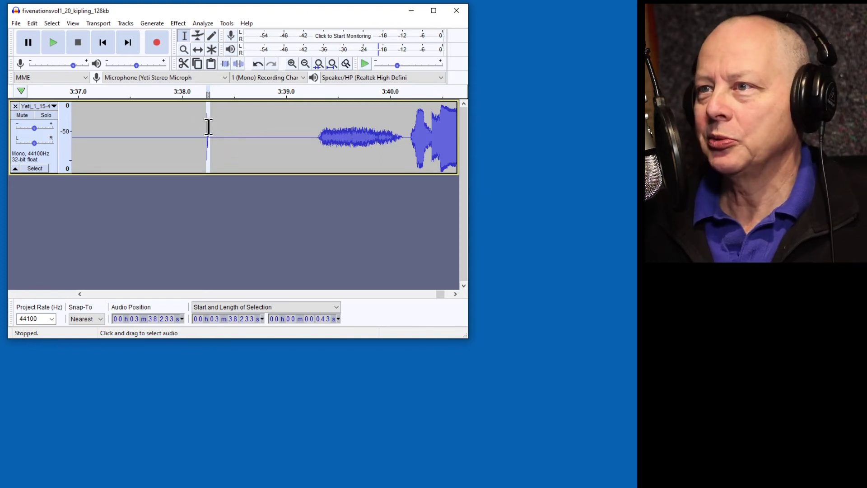
click(271, 138)
scroll(267, 138, right, 2)
scroll(265, 138, right, 3)
scroll(280, 138, right, 4)
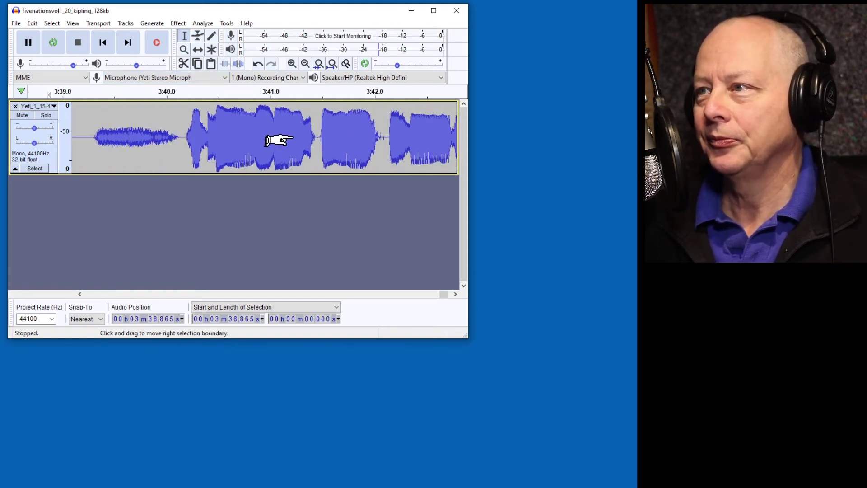
scroll(278, 140, right, 6)
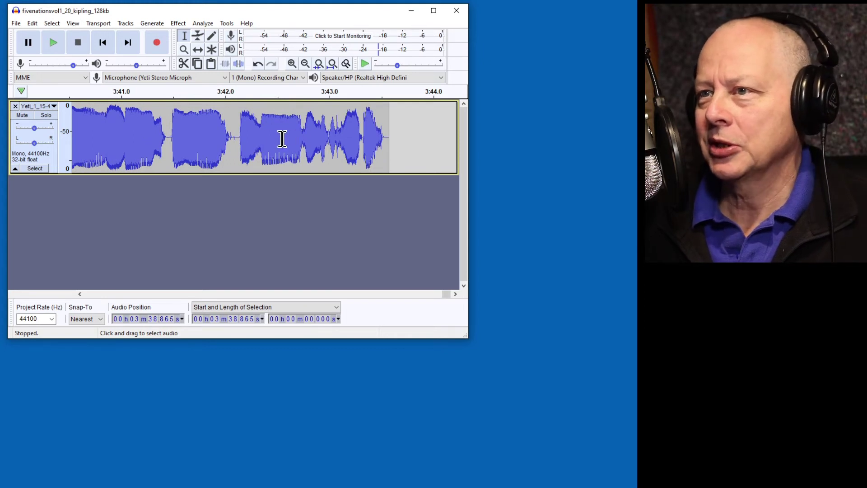
After replaying the ending, delete the trailing 7.194 seconds from 3:36.378 to the track end.
scroll(261, 136, left, 10)
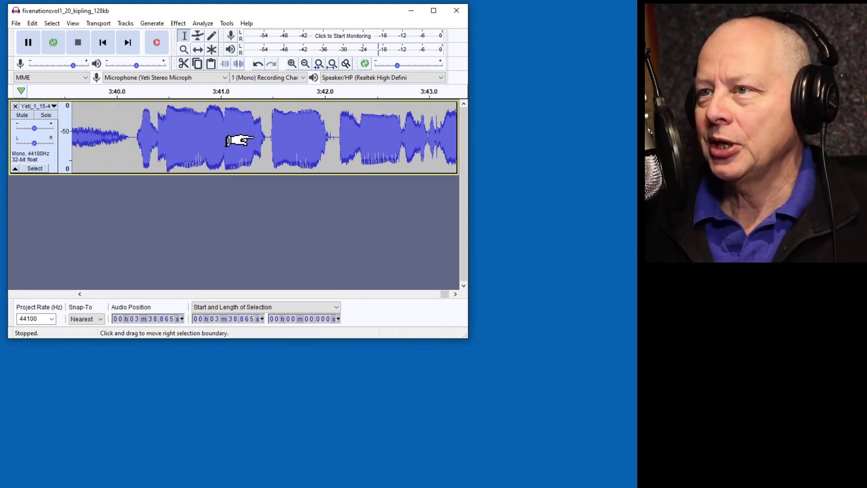
click(278, 93)
key(p)
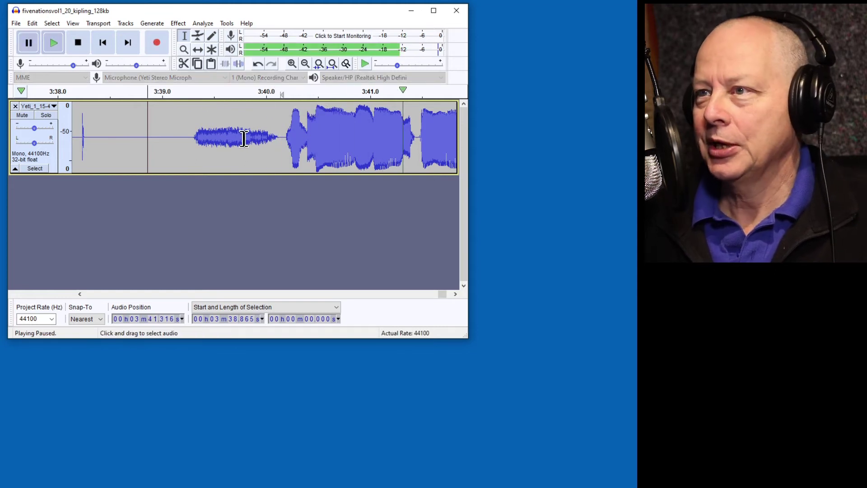
scroll(217, 138, left, 12)
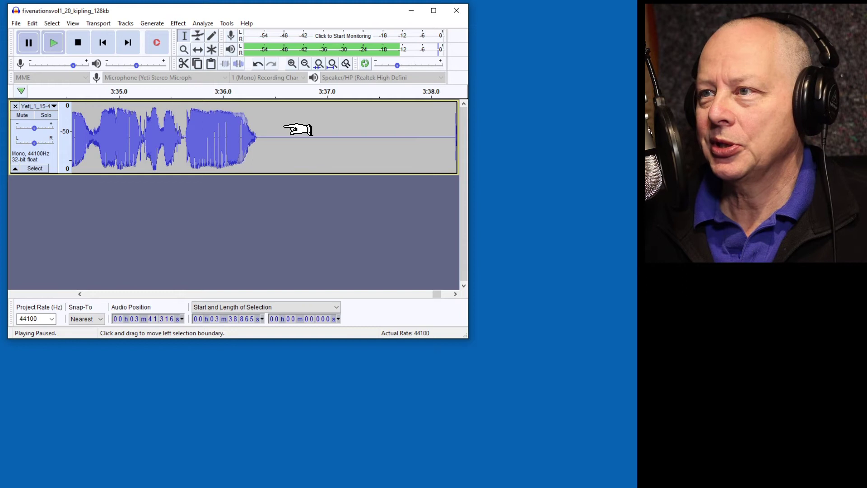
click(262, 137)
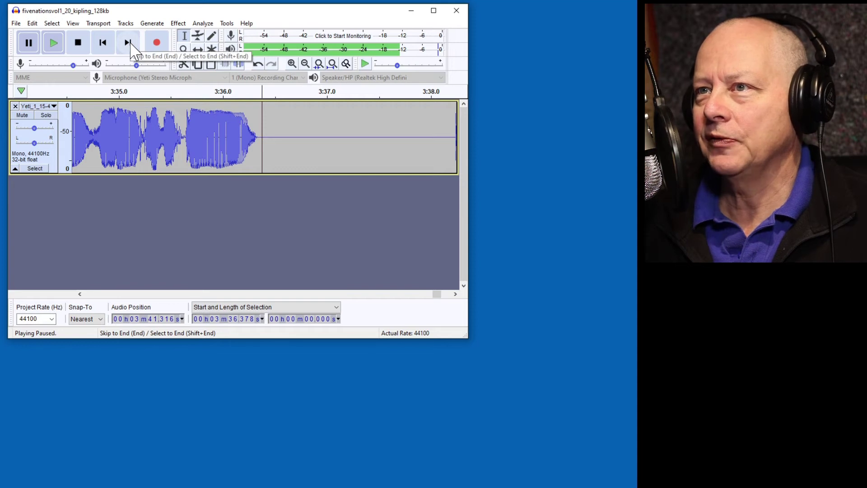
shift+click(128, 42)
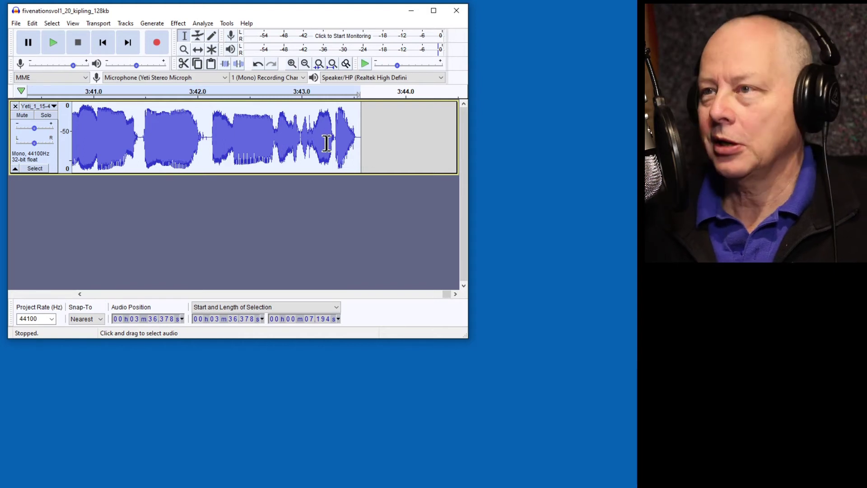
key(Delete)
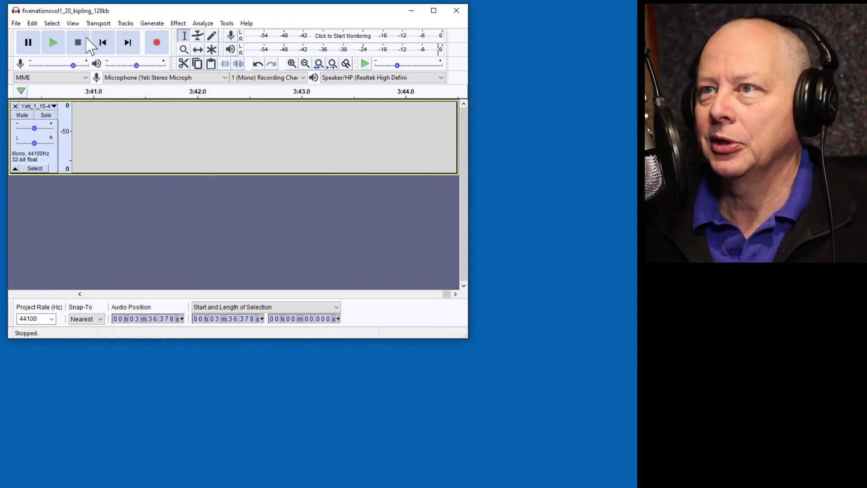
Silence the 2.754-second noisy stretch from 3:29.374 to 3:32.128 with Ctrl+L.
click(127, 44)
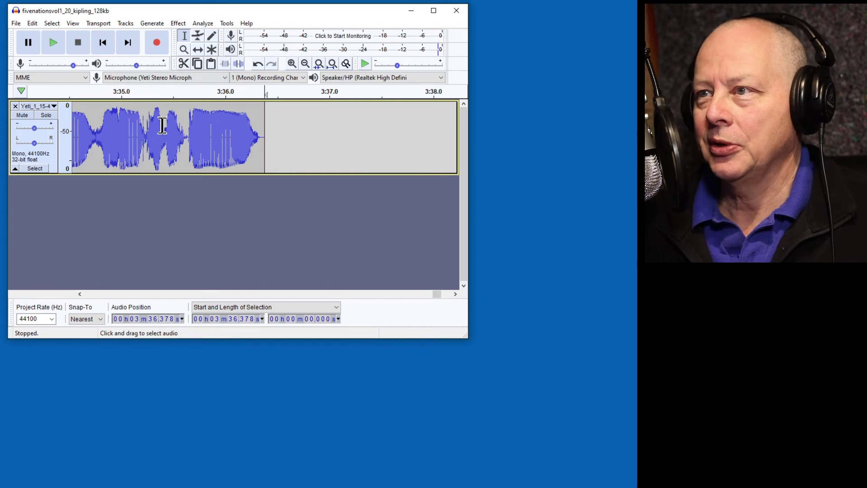
scroll(178, 126, left, 6)
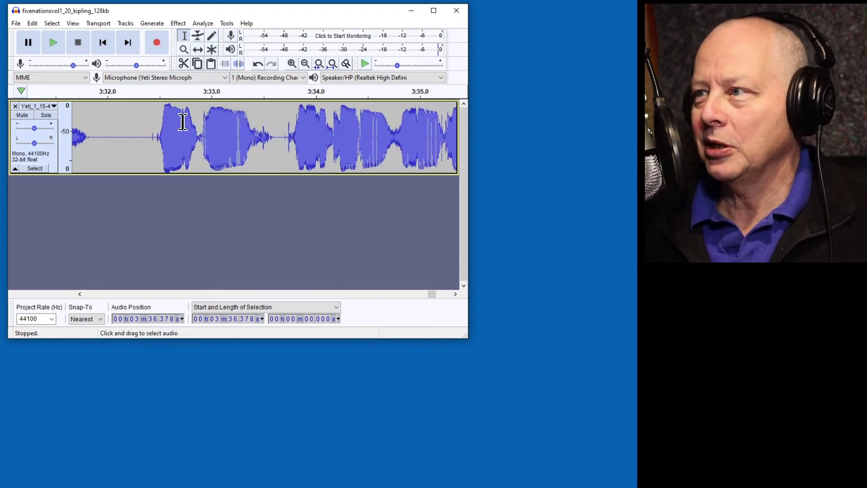
scroll(277, 136, left, 6)
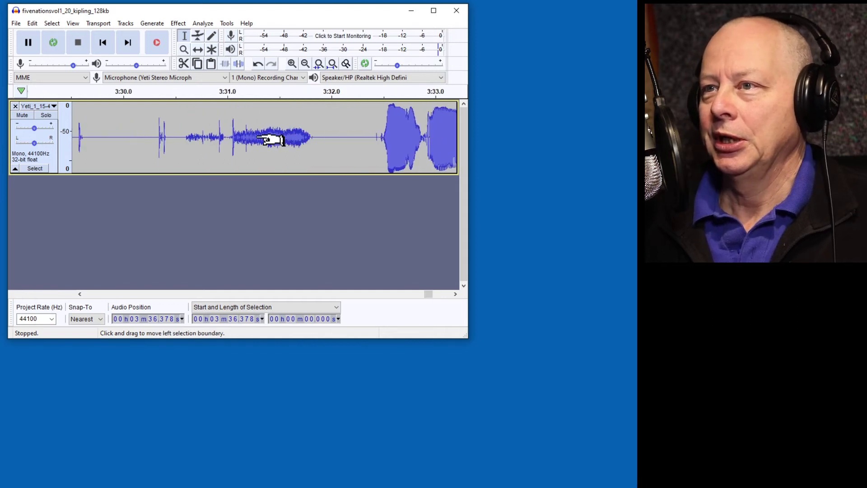
scroll(271, 139, right, 8)
scroll(271, 138, down, 3)
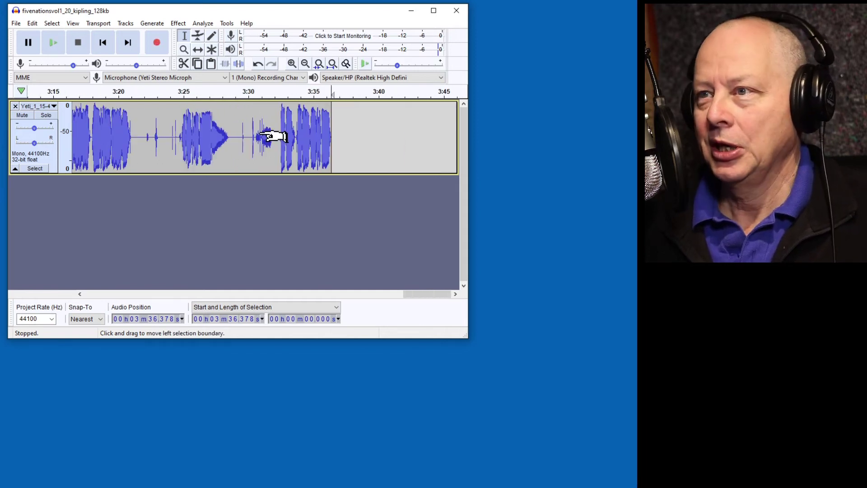
scroll(273, 136, up, 1)
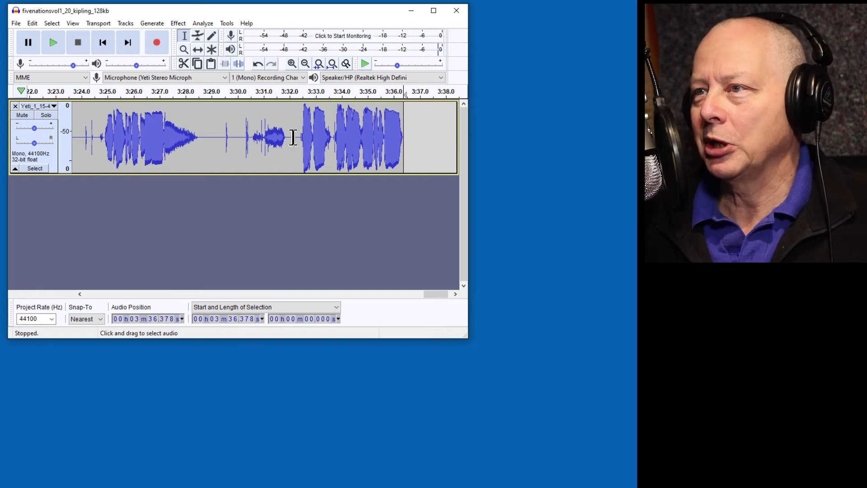
drag(293, 138, 221, 131)
key(ctrl+l)
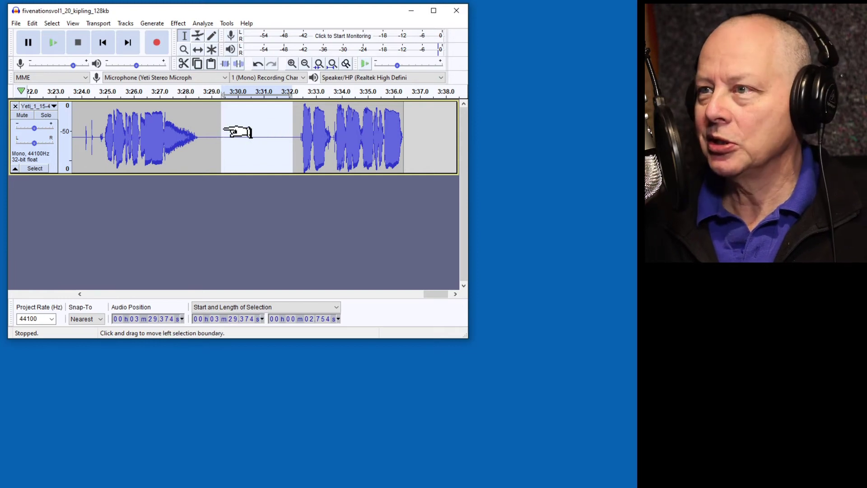
scroll(210, 113, left, 3)
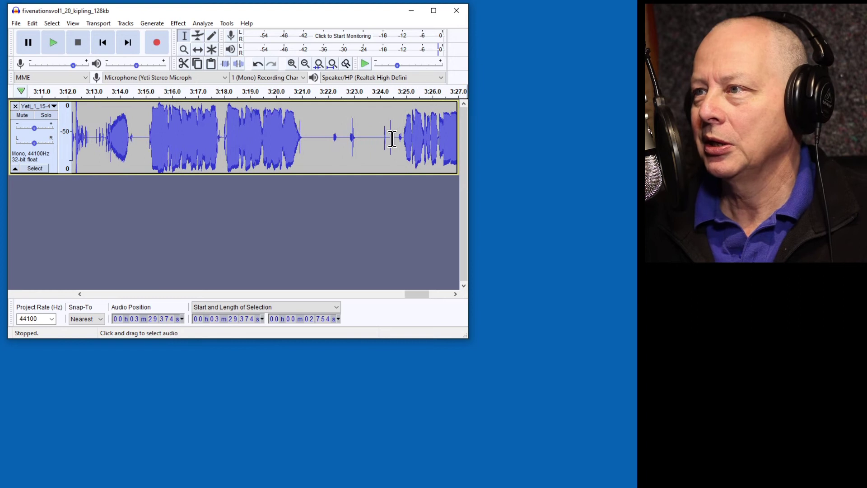
Silence the range from 3:21.495 to 3:24.632.
drag(396, 142, 316, 117)
key(ctrl+l)
scroll(300, 119, left, 3)
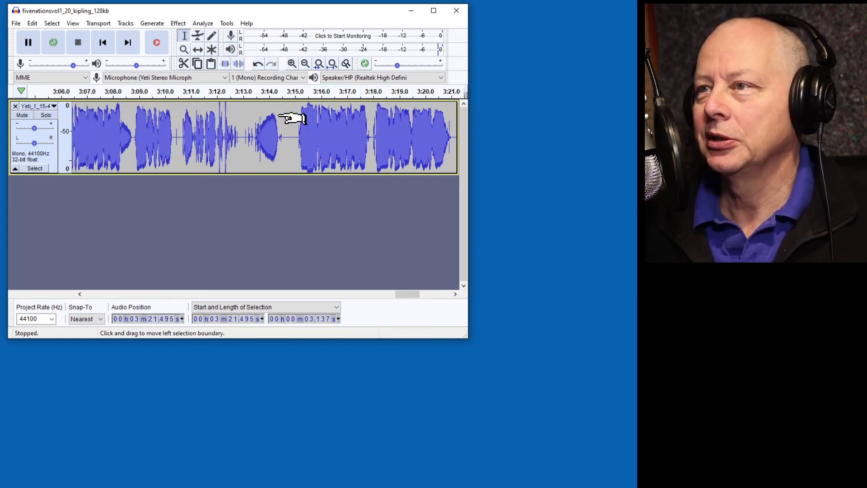
scroll(289, 113, left, 1)
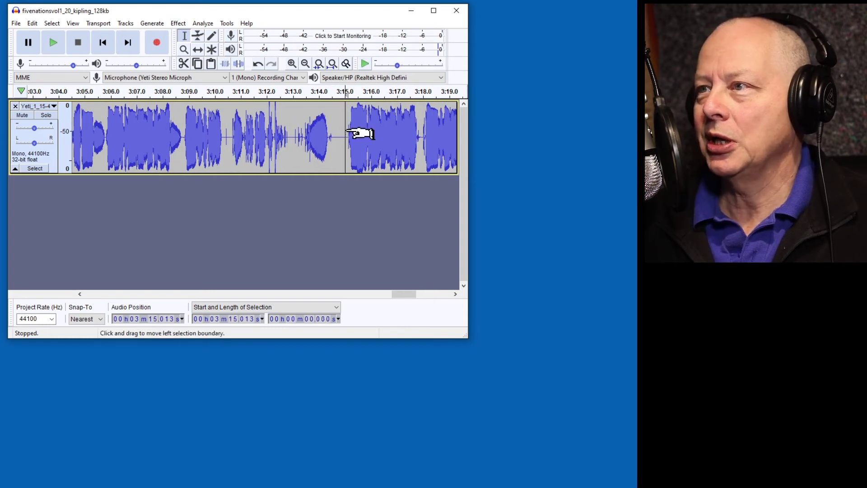
Play back and mark the audio between about 3:05.8 and 3:15 to locate the unwanted passage.
click(343, 89)
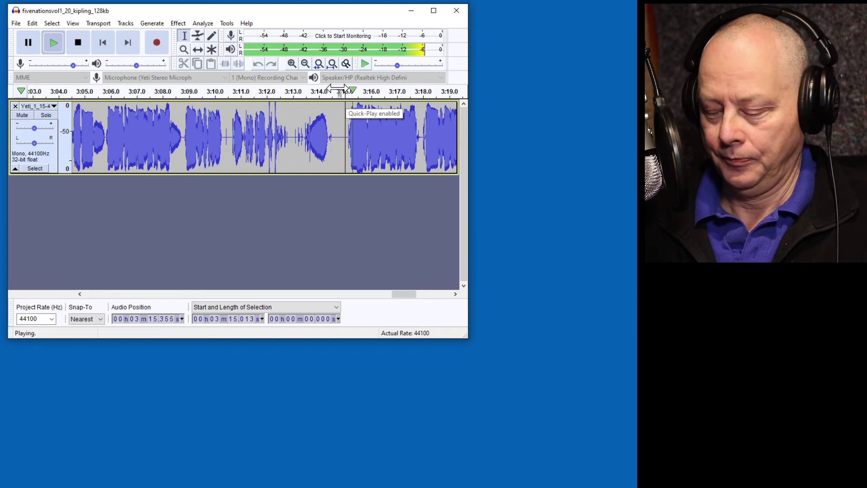
key(p)
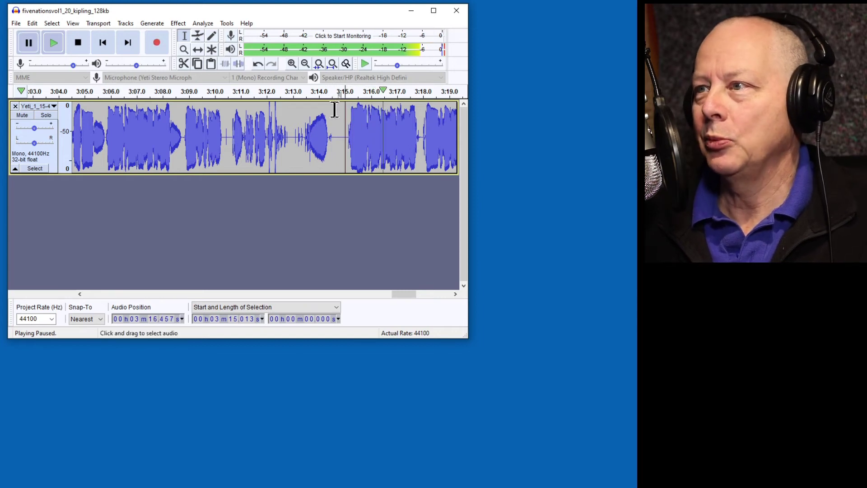
scroll(343, 116, left, 4)
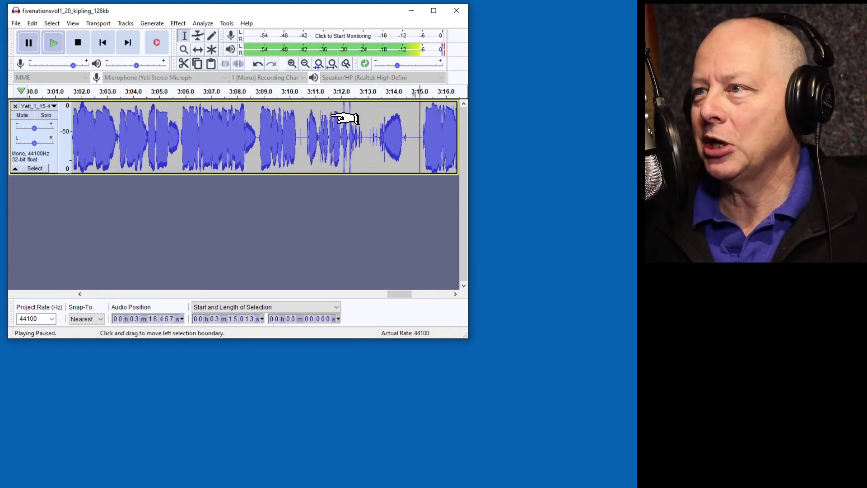
scroll(262, 138, right, 2)
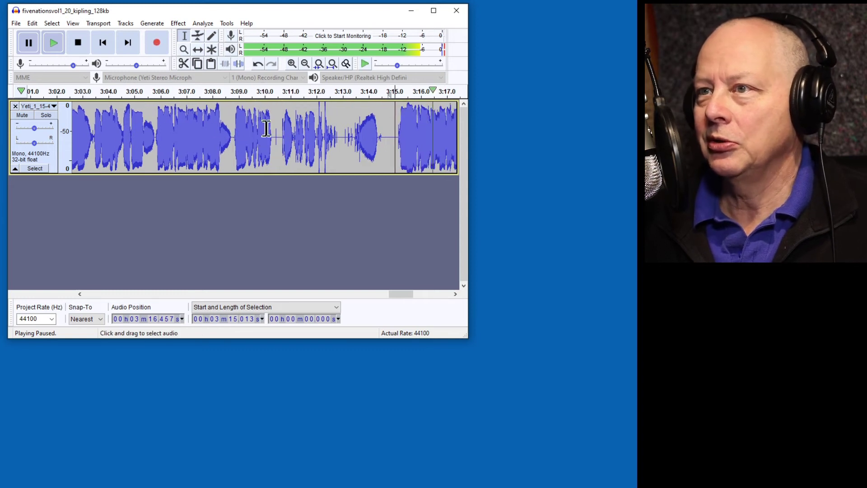
click(155, 135)
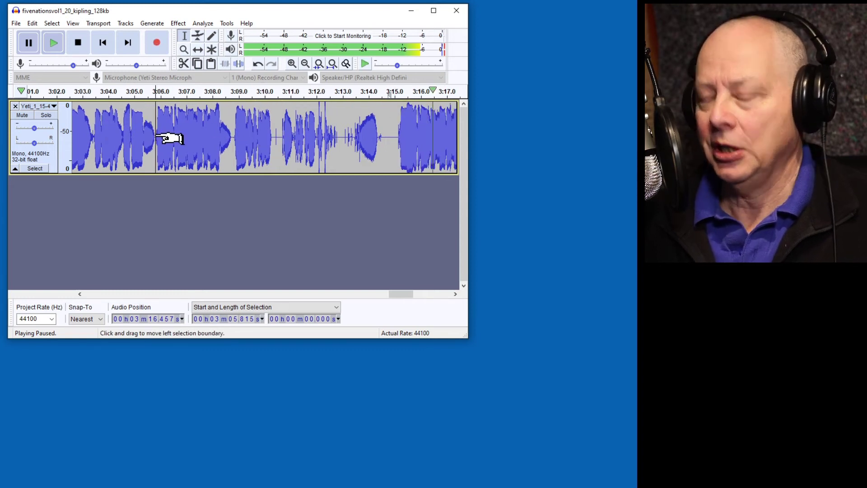
click(396, 137)
scroll(165, 140, right, 3)
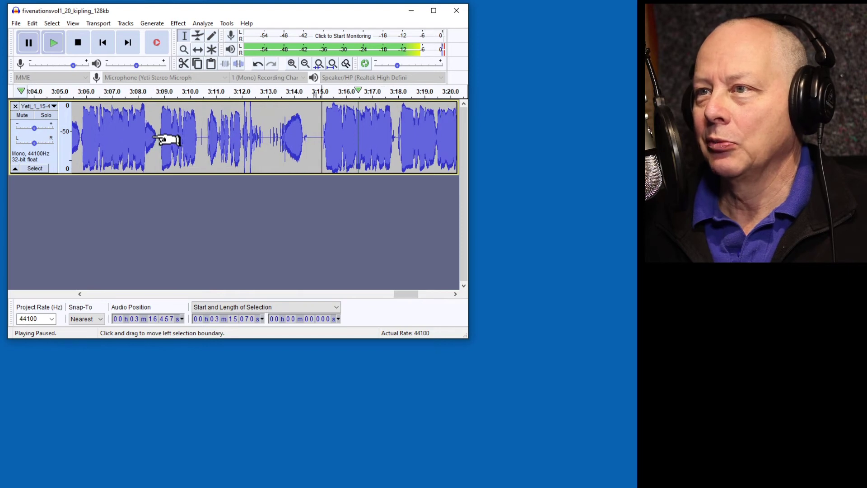
scroll(167, 140, left, 5)
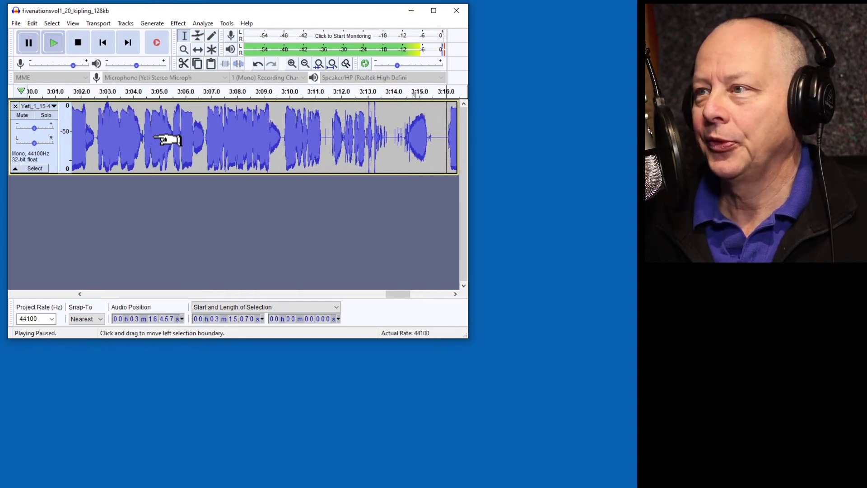
scroll(167, 140, left, 1)
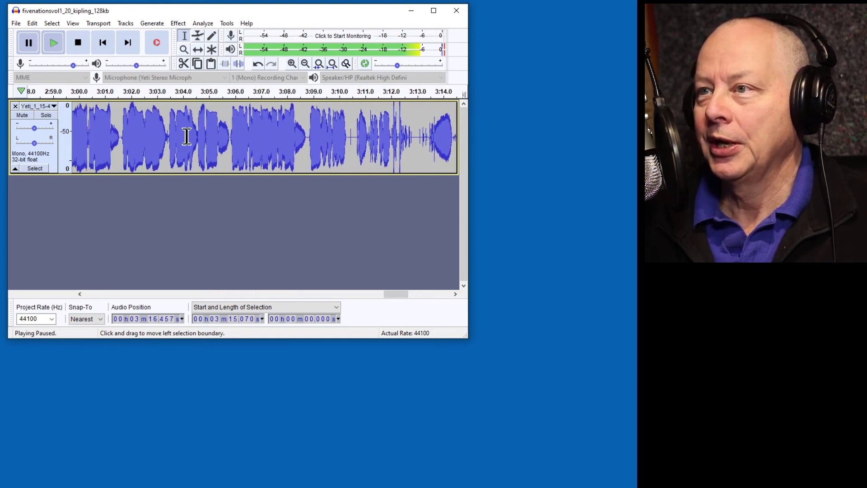
click(230, 102)
key(p)
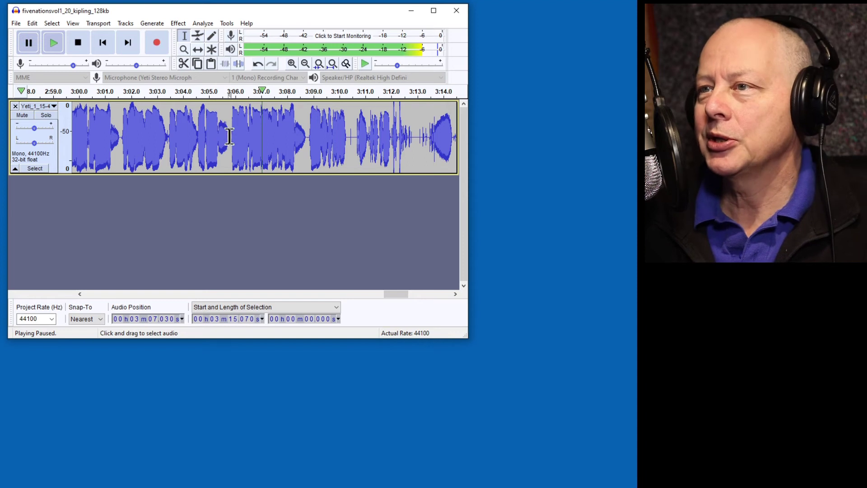
scroll(244, 133, right, 1)
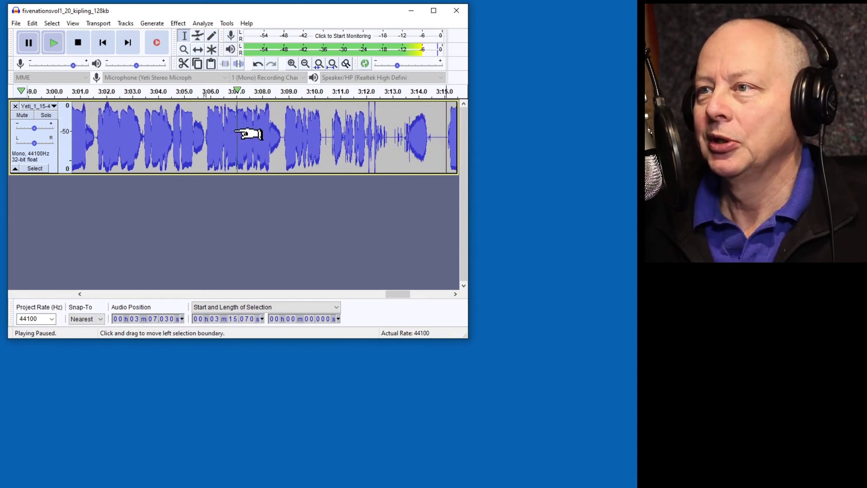
scroll(216, 138, up, 3)
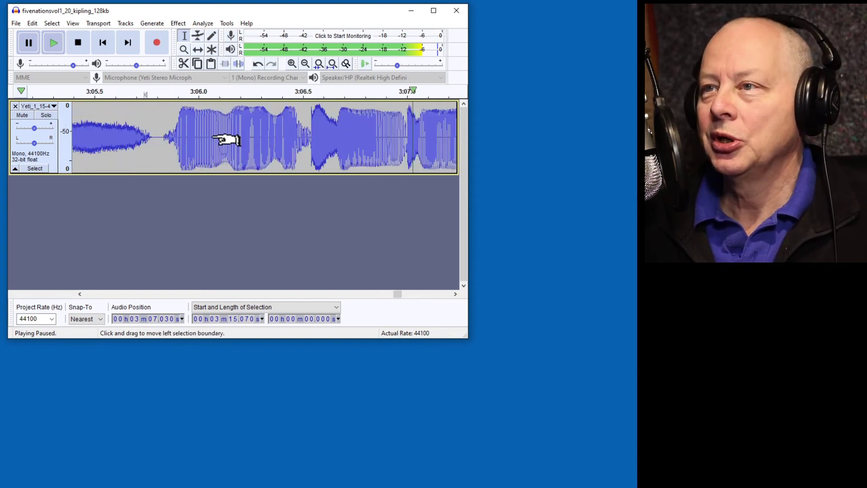
Delete the 9.269-second passage starting at 3:05.801 and the tiny leftover sliver.
shift+click(158, 139)
key(Delete)
drag(158, 140, 167, 137)
key(Delete)
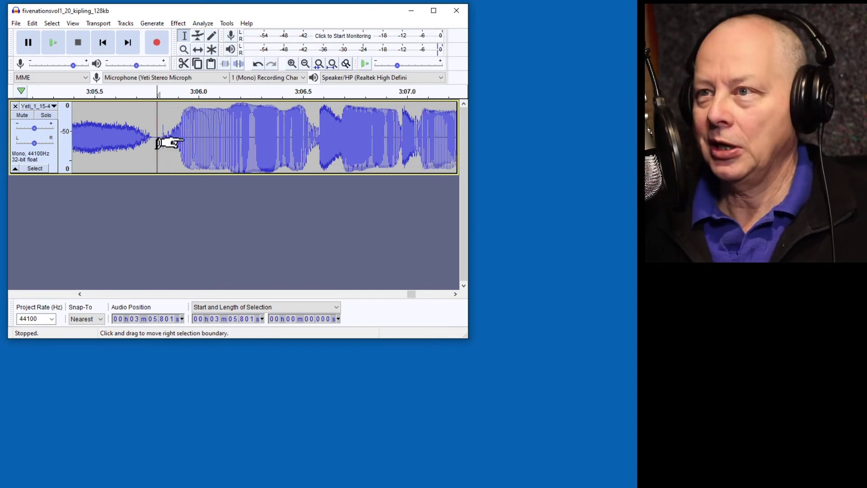
Select the short 0.898-second pause starting at 2:42.562.
ctrl+scroll(186, 138, down, 1)
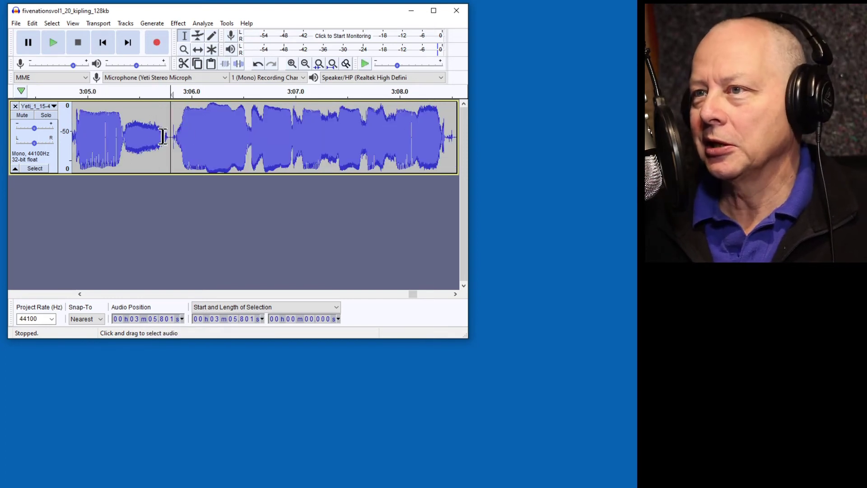
ctrl+scroll(219, 142, down, 2)
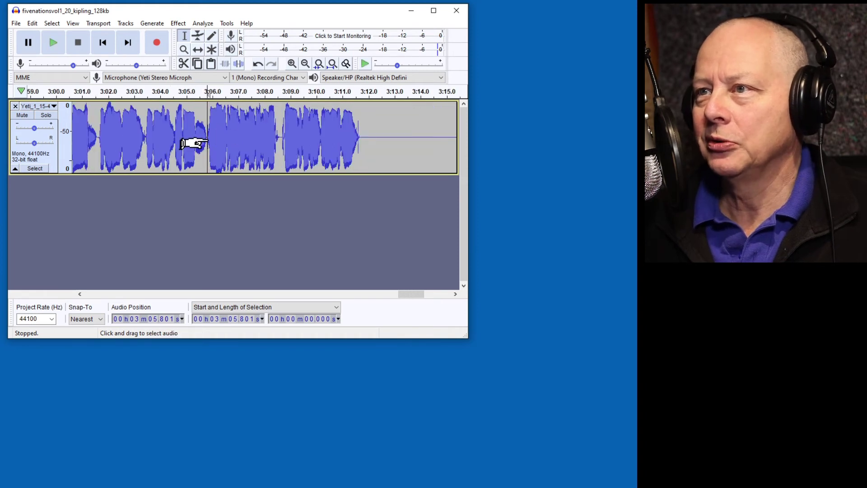
shift+scroll(210, 137, up, 3)
shift+scroll(223, 138, up, 5)
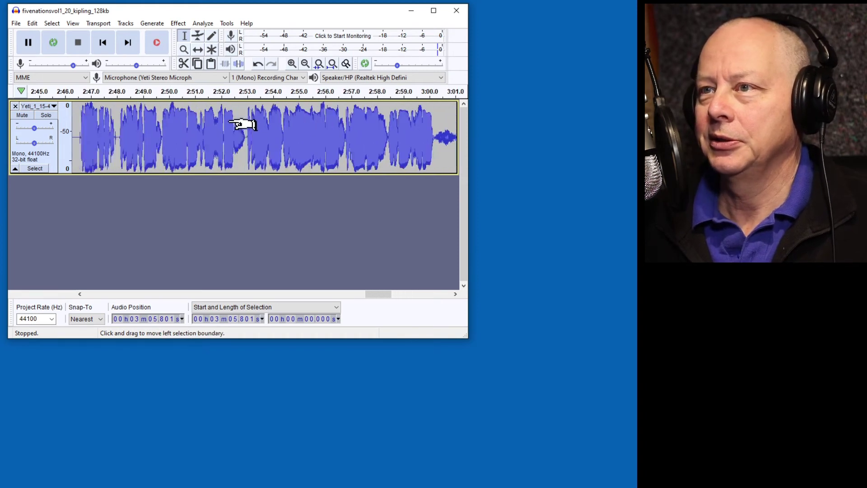
drag(273, 136, 251, 131)
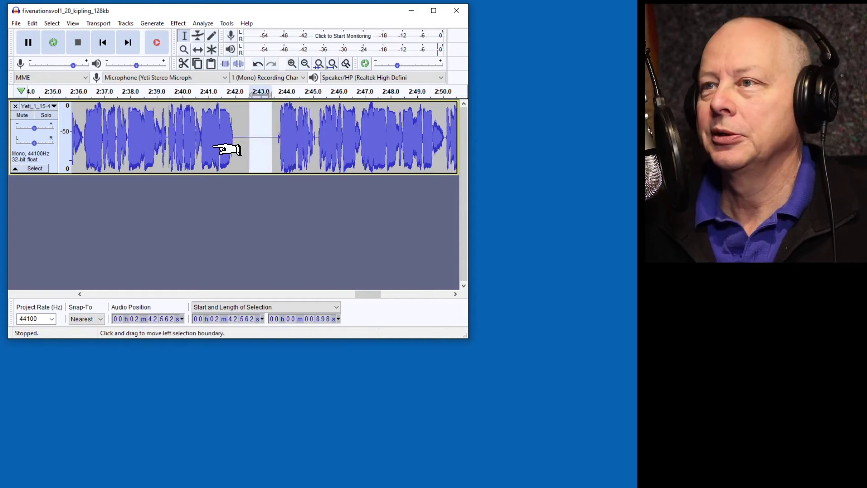
Mark 2:33.1 and play back between 2:20 and 2:34 to find the passage boundaries.
shift+scroll(242, 144, up, 2)
shift+scroll(241, 144, up, 2)
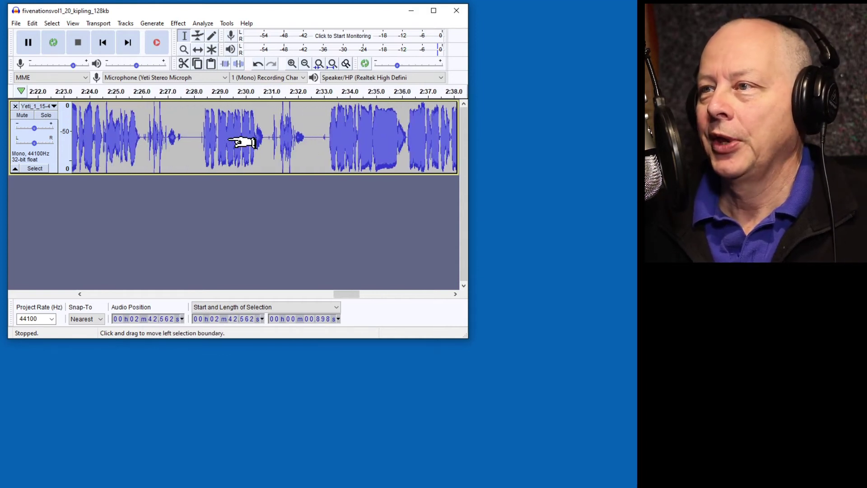
click(320, 134)
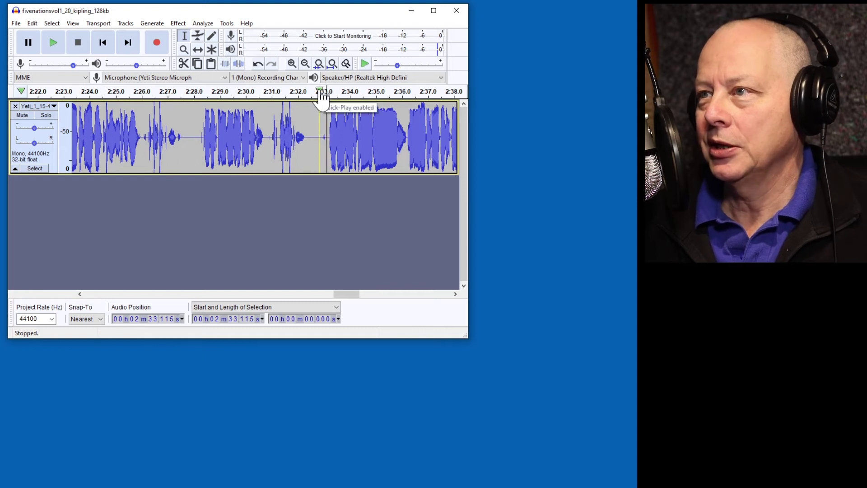
click(321, 93)
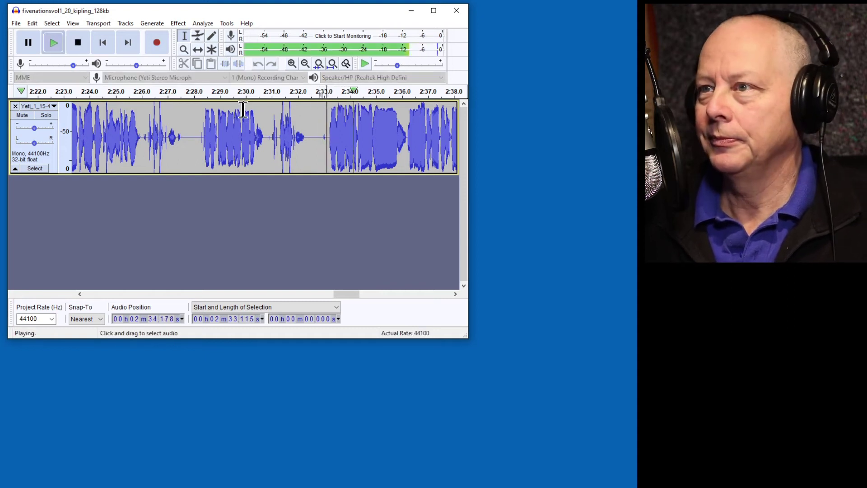
key(p)
click(199, 89)
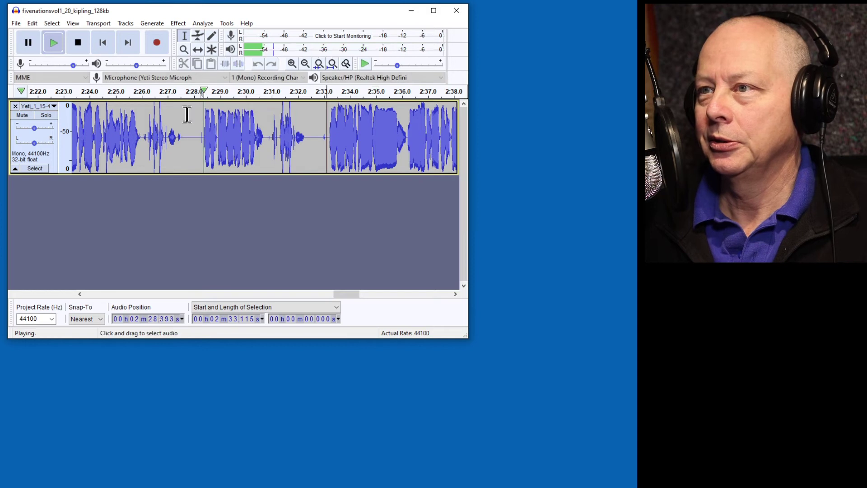
key(p)
scroll(164, 138, left, 5)
click(183, 96)
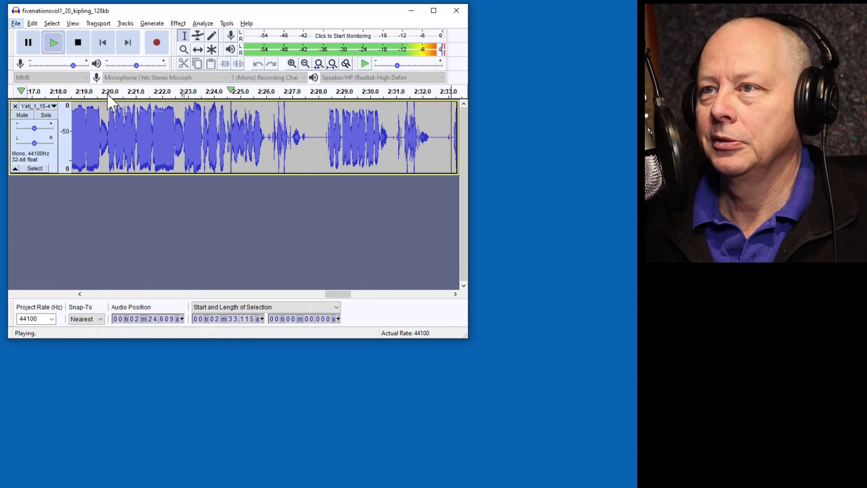
key(p)
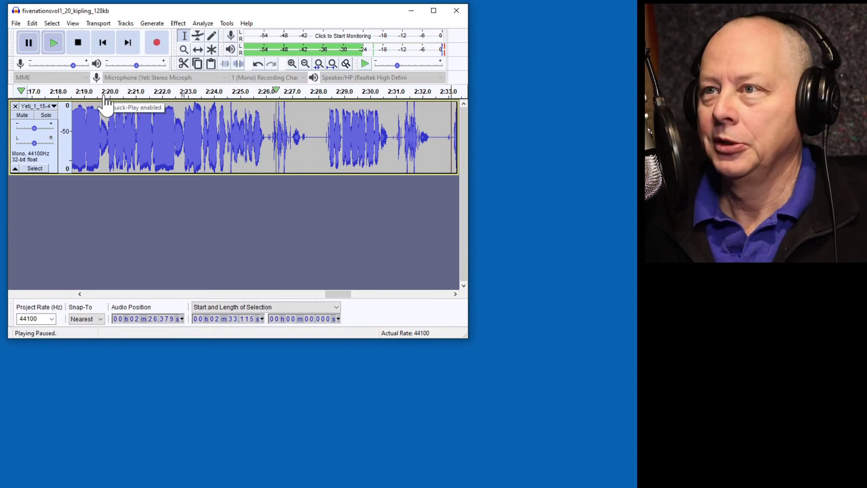
click(106, 96)
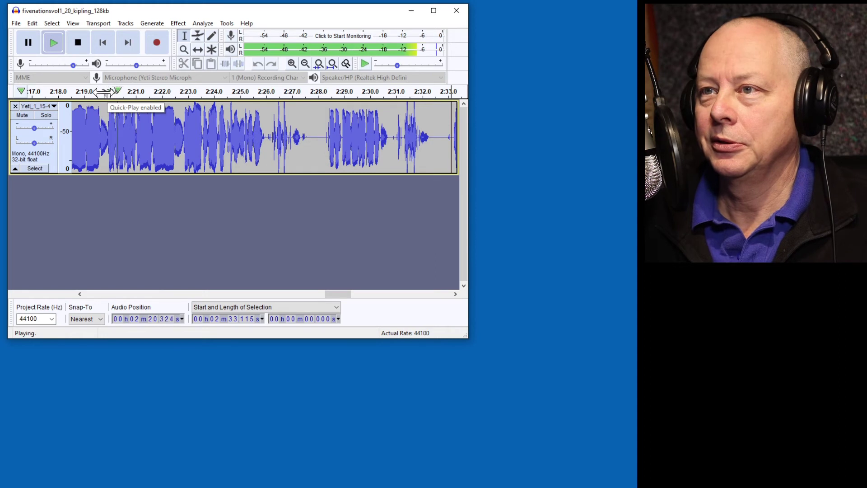
key(p)
scroll(106, 138, up, 4)
Delete the 13.193-second passage from 2:19.922 to 2:33.115 and the 0.116-second leftover silence.
shift+click(138, 138)
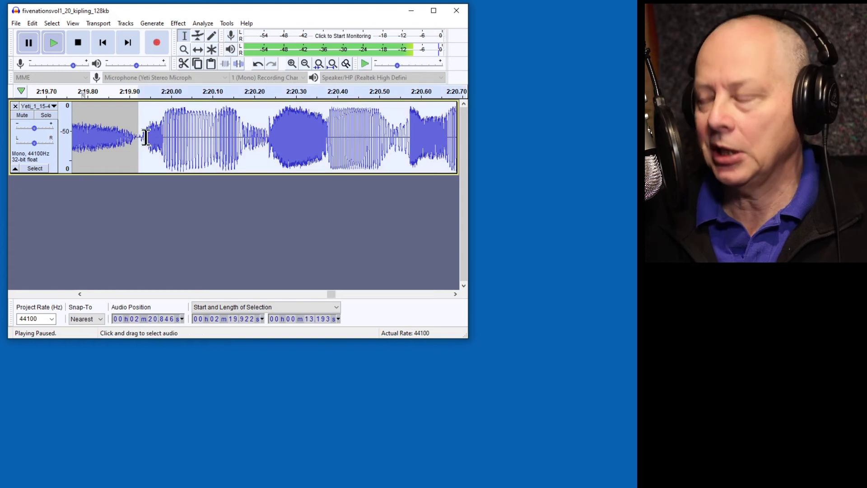
key(Delete)
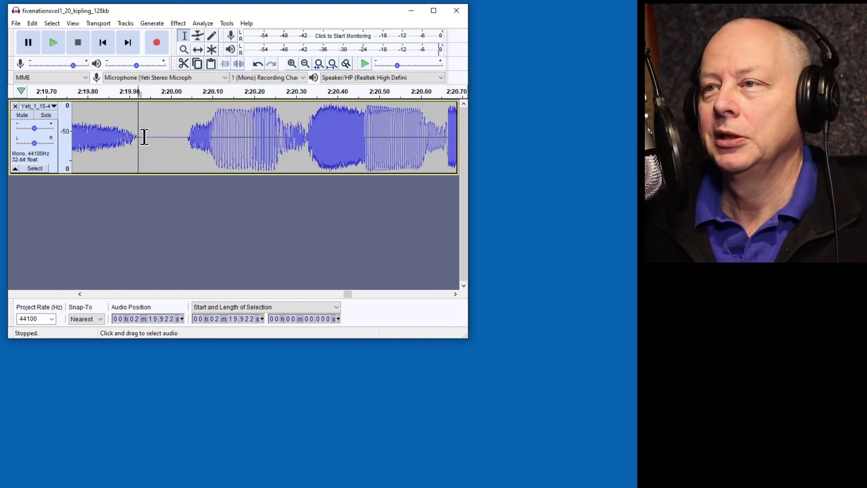
shift+click(187, 138)
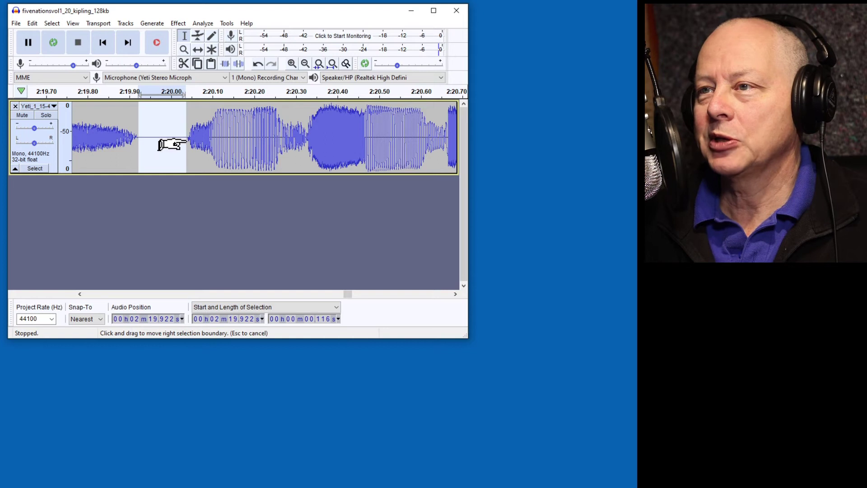
key(Delete)
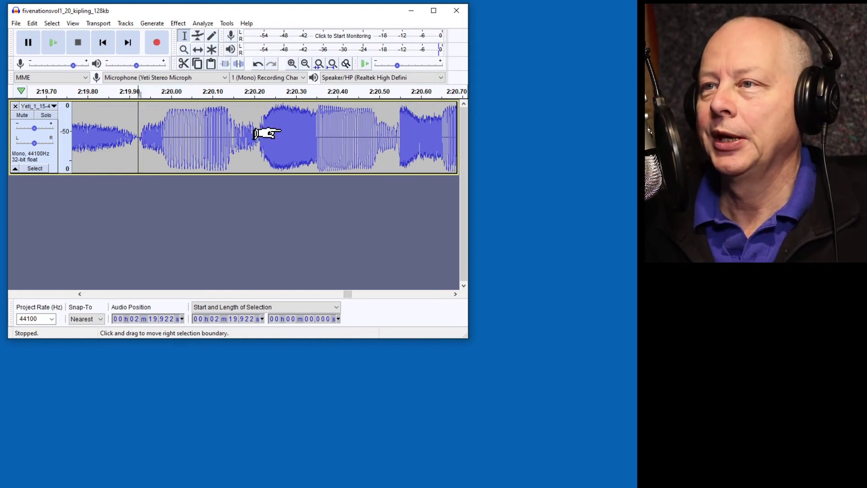
Replay the new join around 2:19 to check it sounds clean.
scroll(261, 132, down, 2)
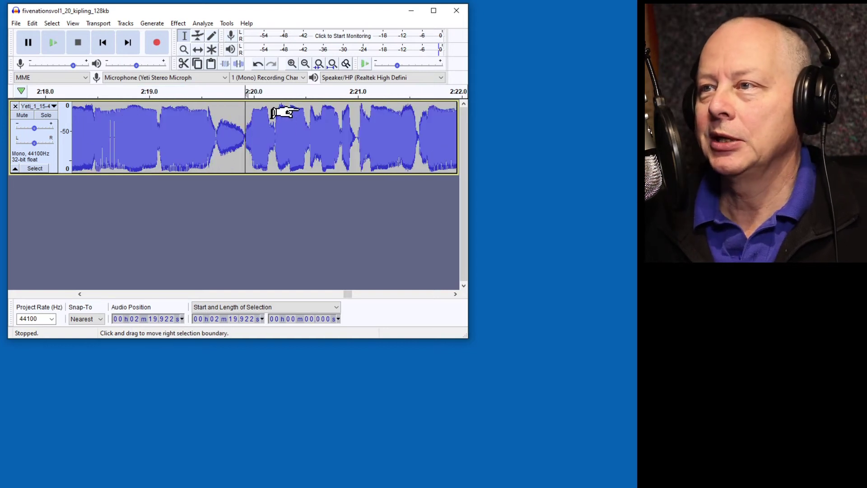
click(168, 92)
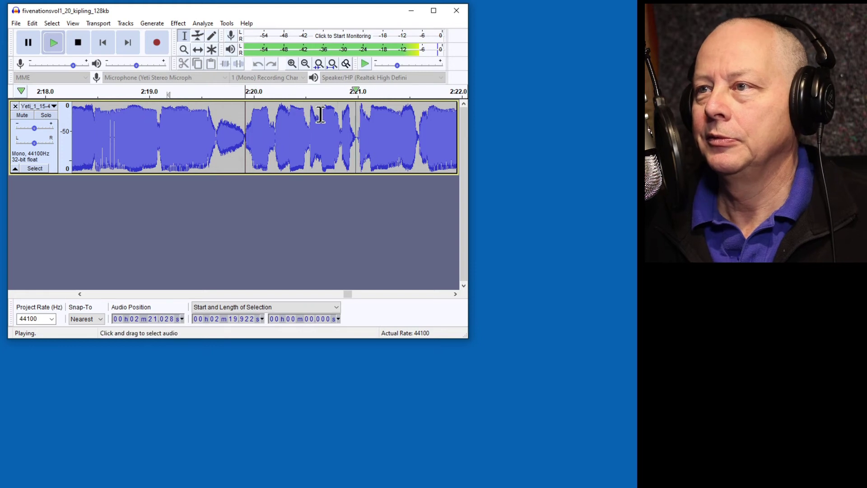
key(p)
scroll(271, 129, left, 5)
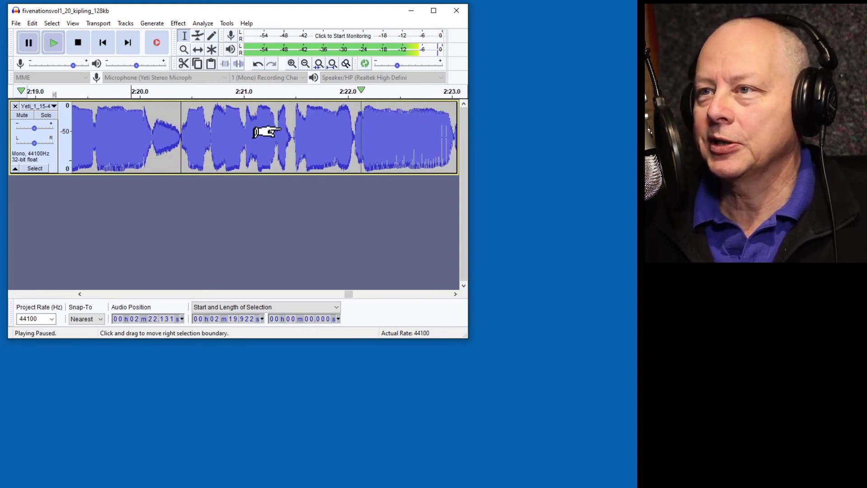
scroll(268, 131, left, 5)
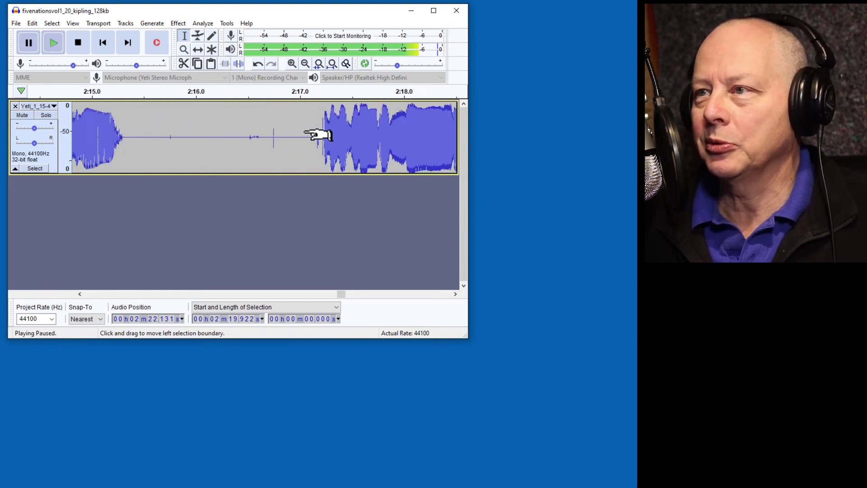
Select and preview the noisy pauses near 2:16 and from 1:56.4 to 2:01.9.
scroll(318, 134, left, 1)
drag(335, 136, 251, 120)
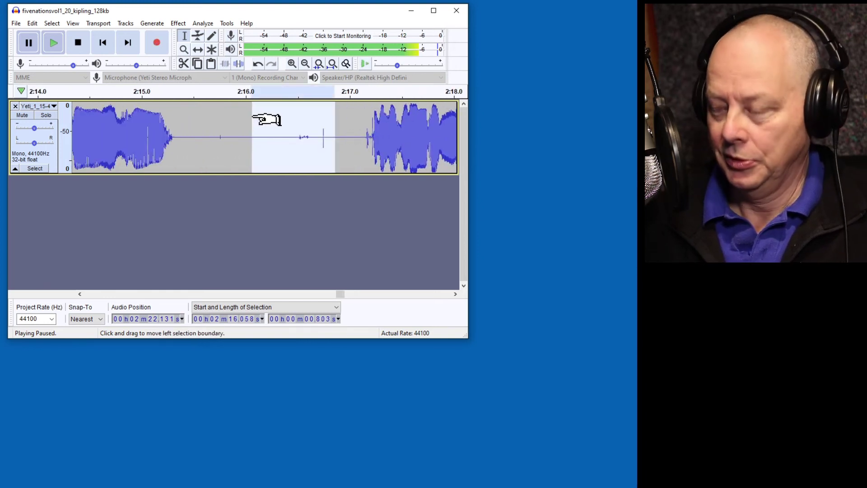
key(space)
scroll(310, 131, down, 2)
scroll(226, 131, left, 5)
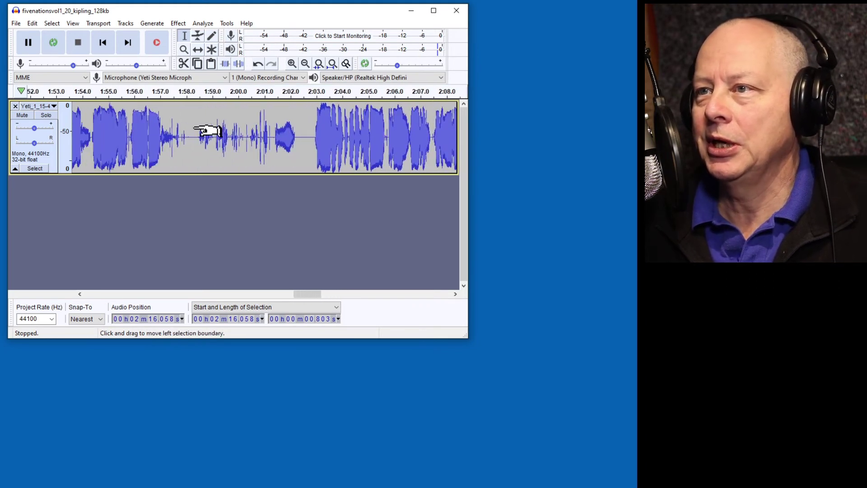
drag(304, 136, 200, 135)
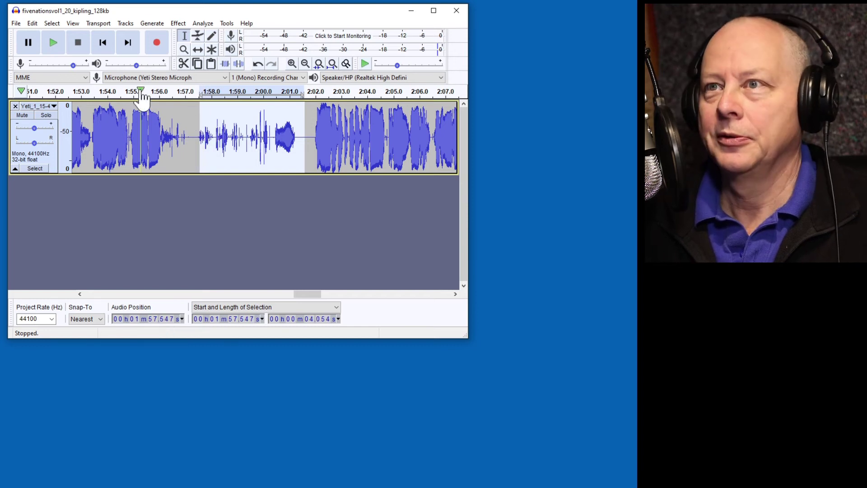
click(57, 43)
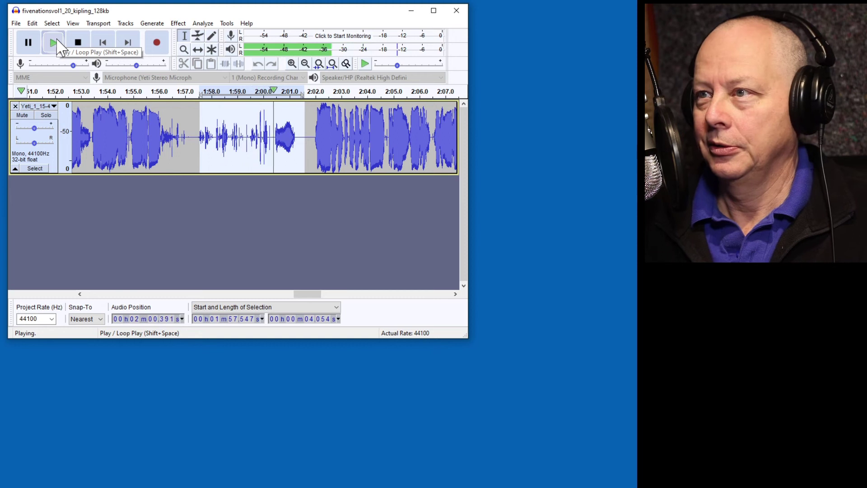
key(p)
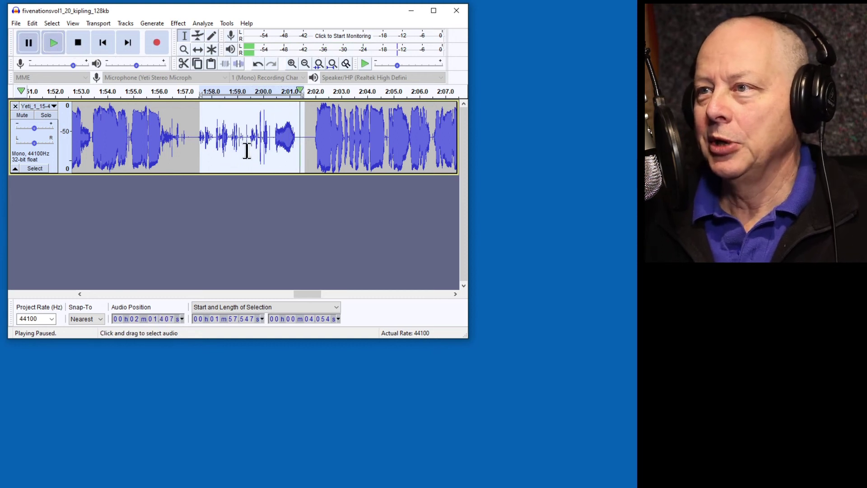
click(312, 137)
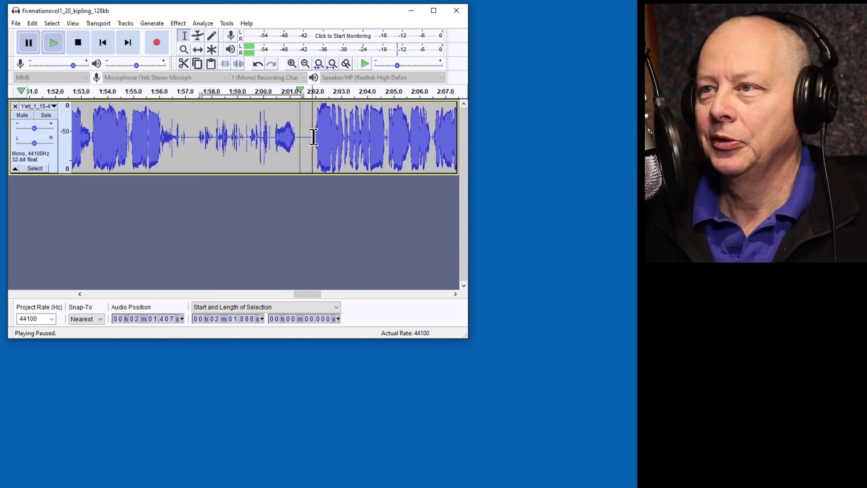
drag(313, 137, 171, 145)
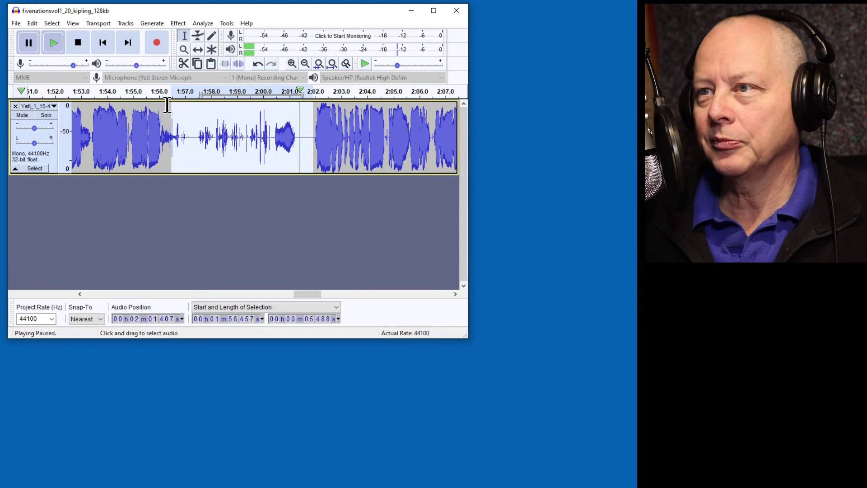
key(space)
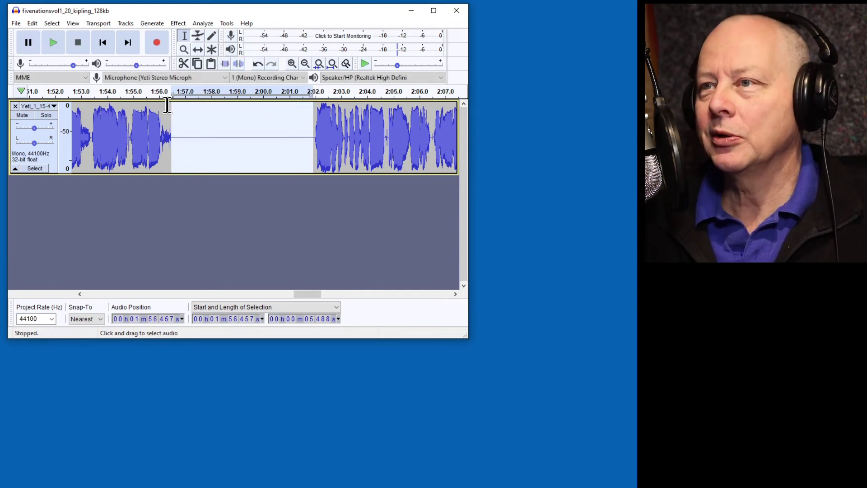
Select the short pauses near 1:35 and from 1:11.8 to 1:12.59.
ctrl+scroll(210, 137, down, 1)
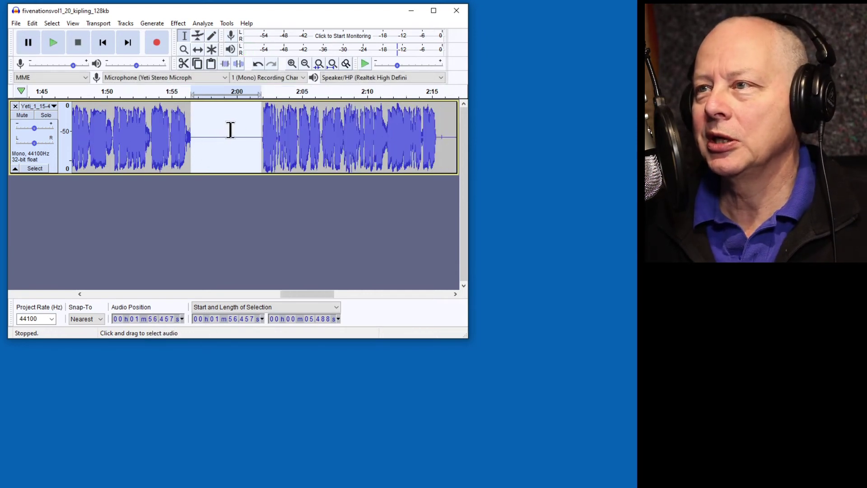
scroll(212, 127, left, 3)
scroll(212, 127, left, 1)
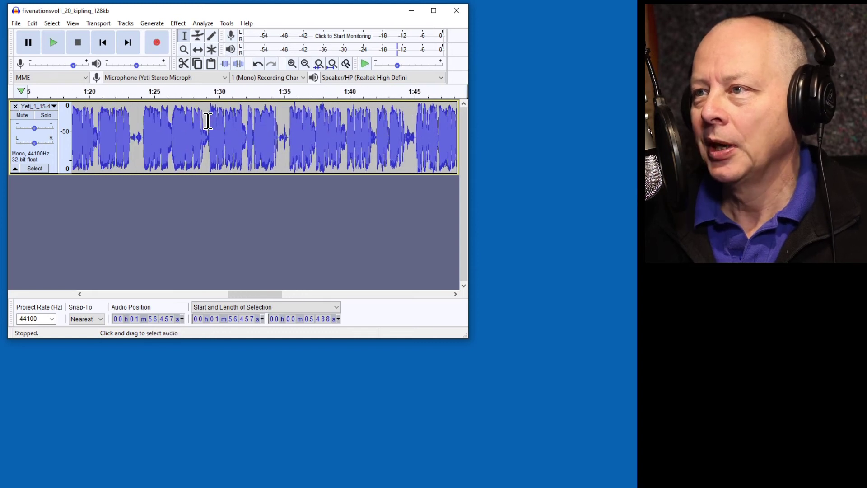
ctrl+scroll(290, 133, up, 2)
drag(282, 135, 246, 132)
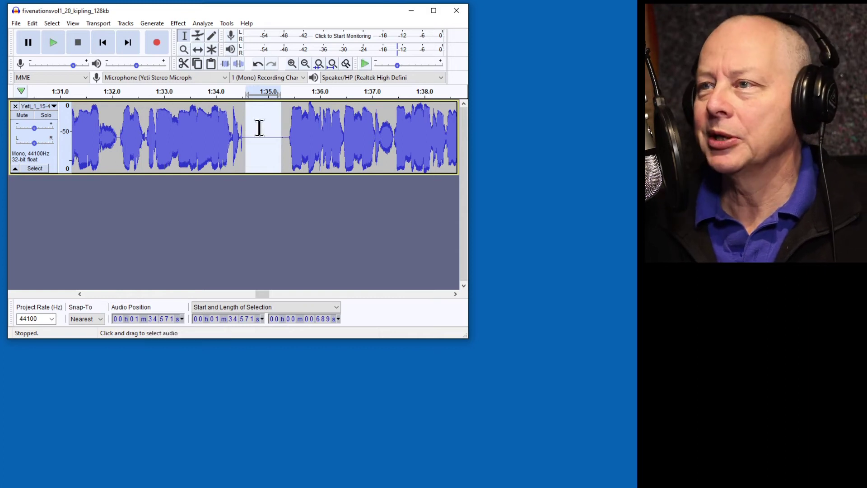
ctrl+scroll(260, 137, down, 2)
scroll(253, 139, left, 3)
click(319, 141)
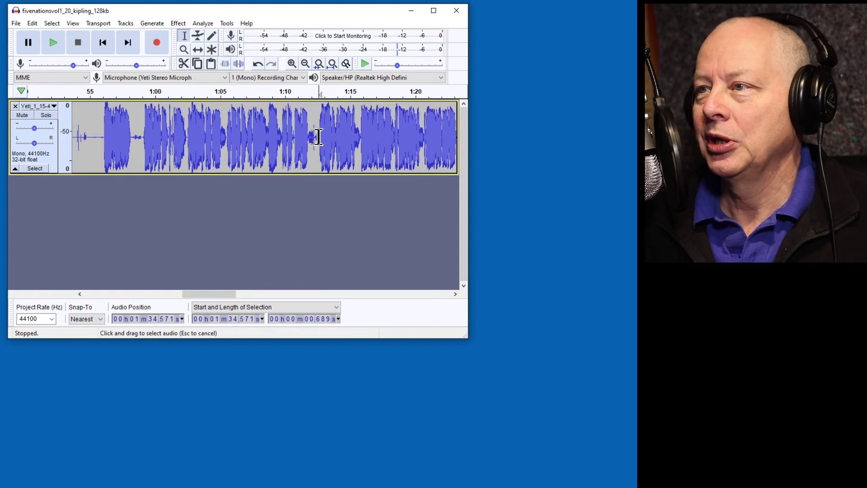
ctrl+scroll(329, 138, up, 2)
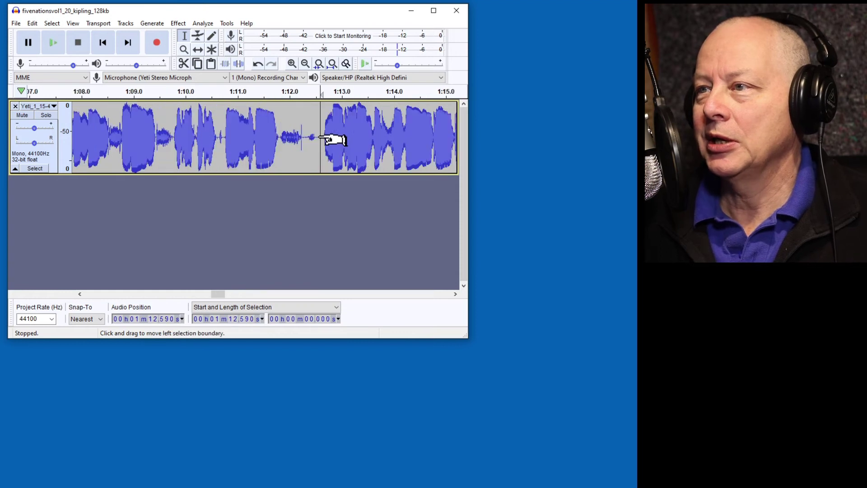
shift+click(279, 137)
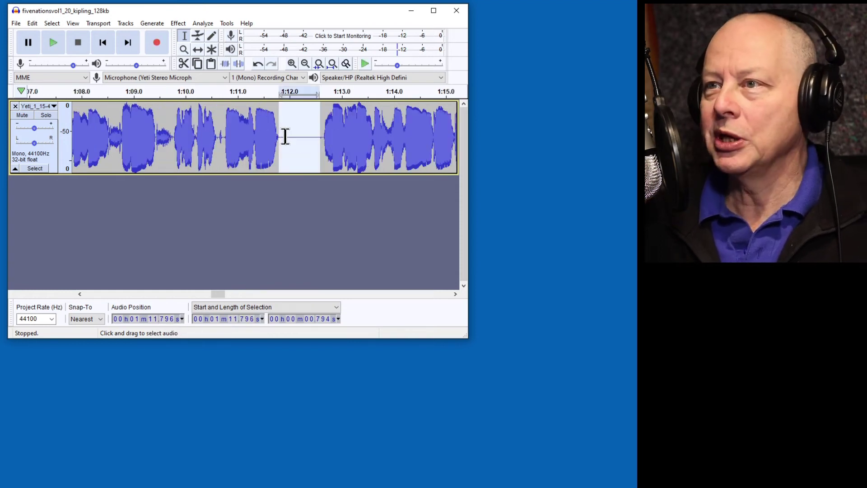
scroll(319, 128, left, 2)
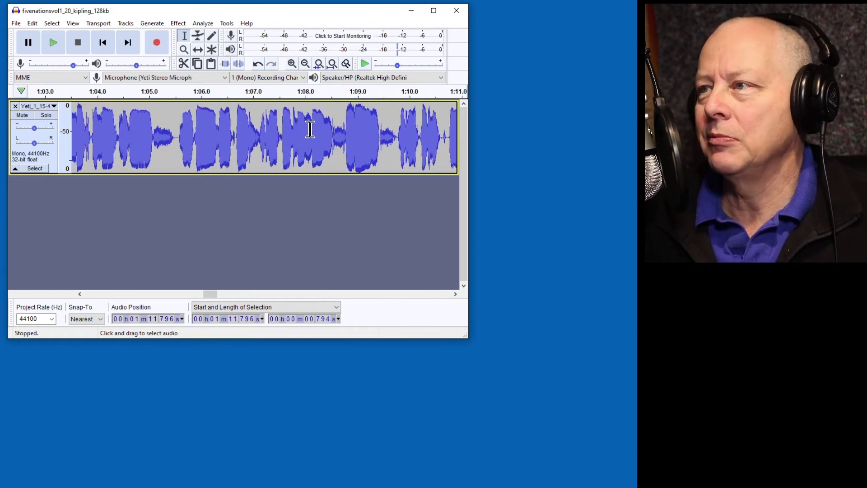
scroll(284, 111, left, 2)
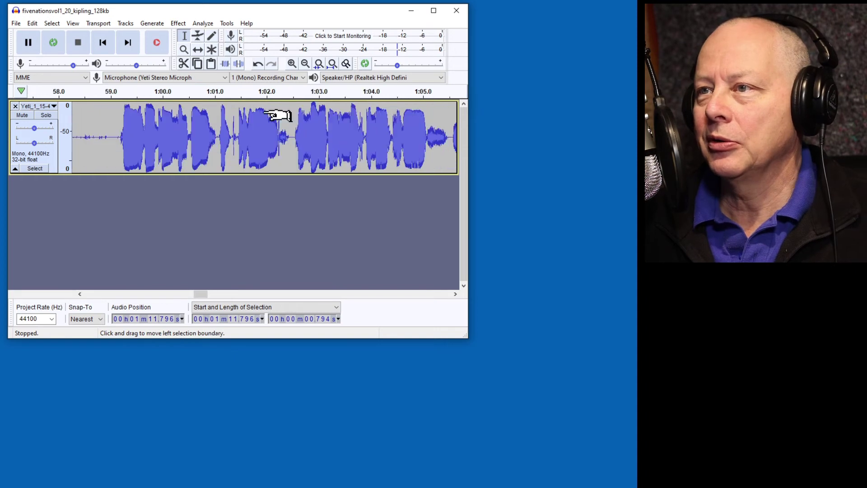
Zoom in around 1:02, then select and preview the tiny sound at 1:01.3.
click(280, 138)
key(ctrl+1)
key(ctrl+1)
key(ctrl+1)
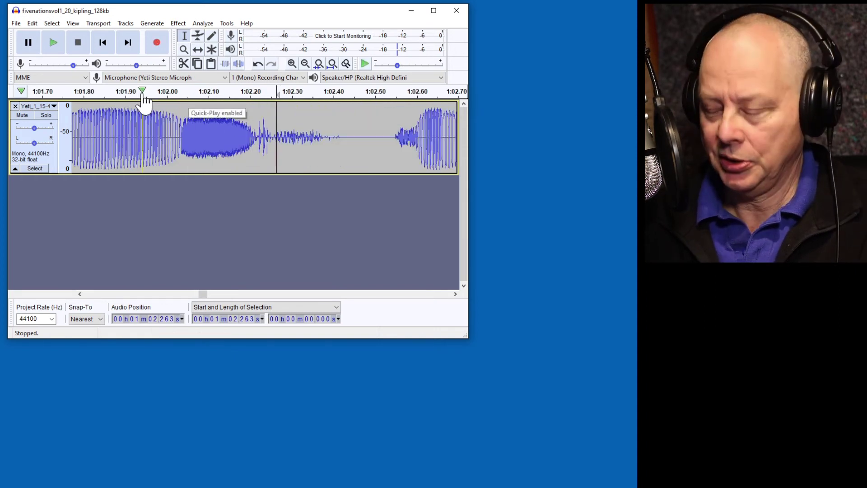
click(141, 92)
key(p)
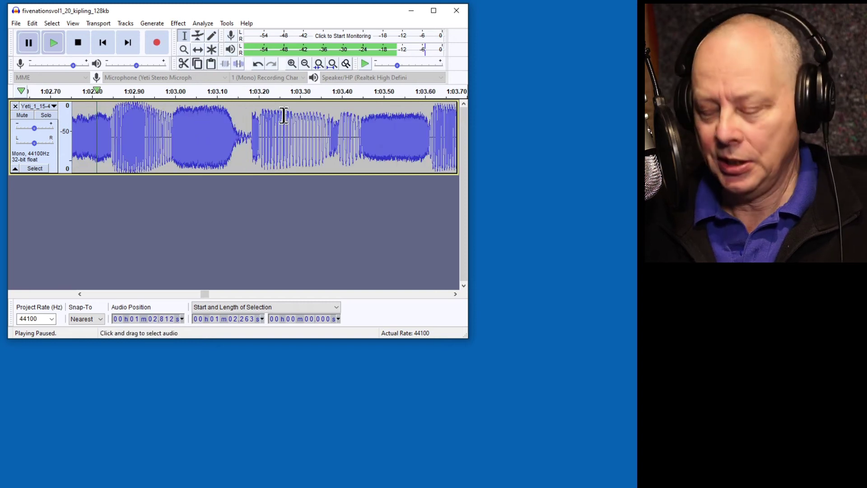
key(ctrl+3)
key(ctrl+3)
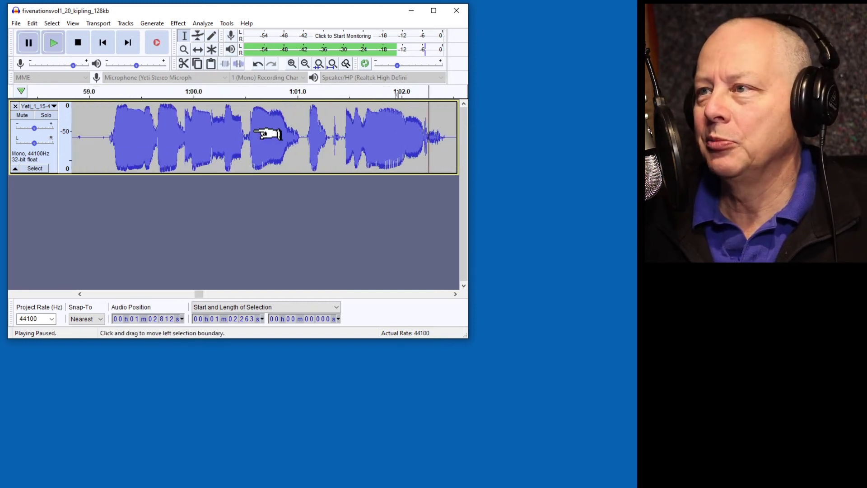
drag(331, 133, 343, 141)
key(space)
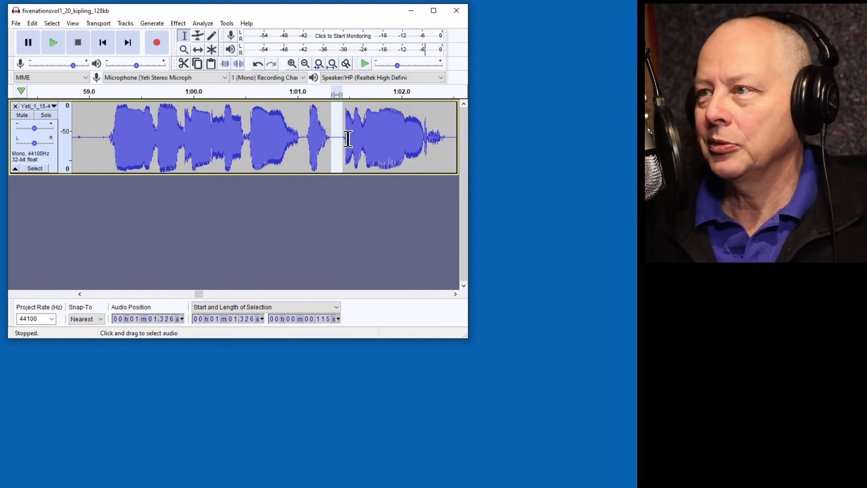
scroll(332, 140, up, 4)
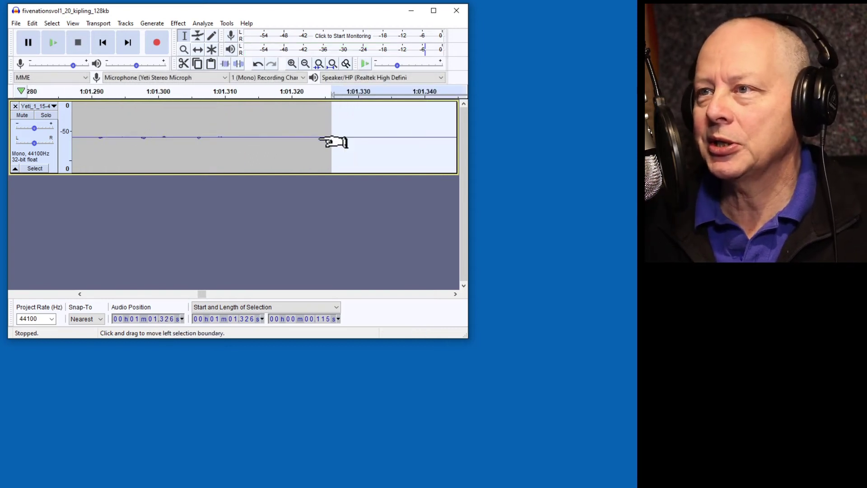
scroll(332, 140, down, 4)
Select the pause from 51 to 55 seconds and the tiny gap at 36.9 seconds.
scroll(271, 135, left, 5)
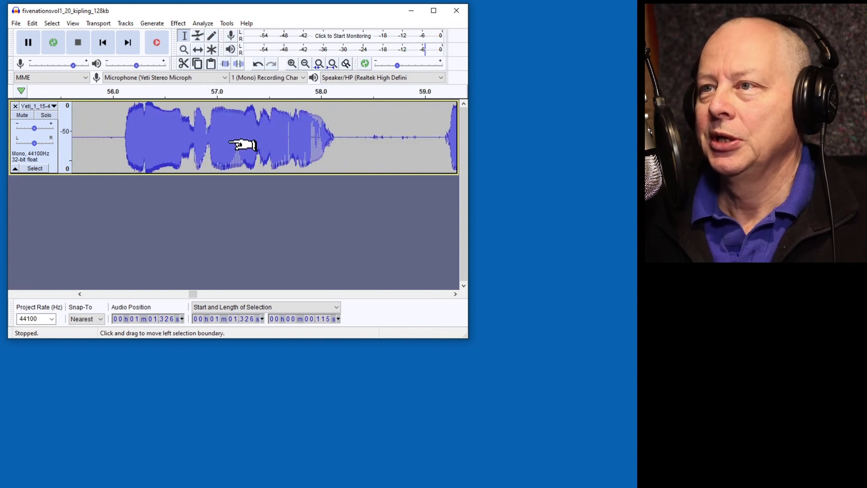
scroll(300, 137, down, 2)
drag(321, 116, 215, 129)
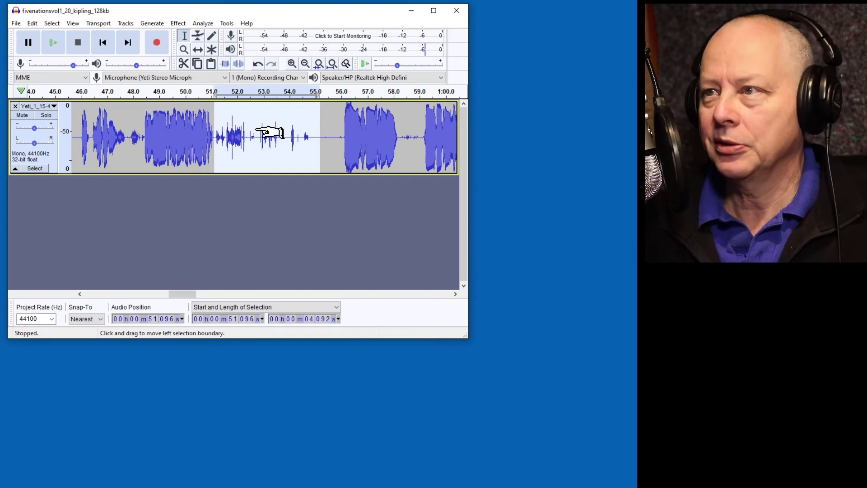
scroll(271, 124, left, 3)
scroll(285, 121, left, 8)
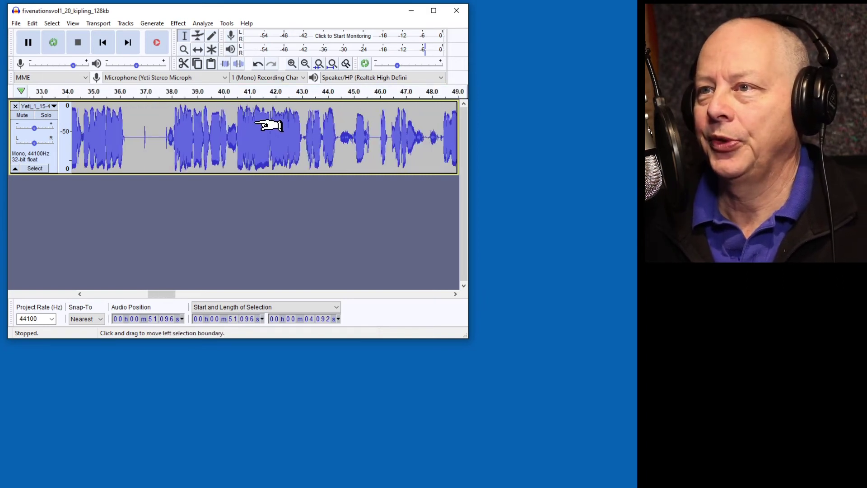
drag(317, 139, 321, 139)
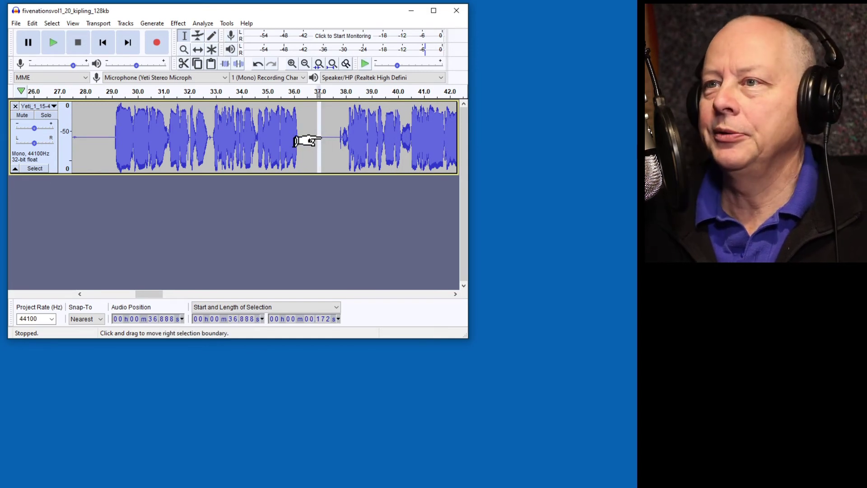
scroll(319, 120, up, 3)
scroll(349, 111, down, 4)
scroll(239, 128, left, 4)
Delete the opening 28.4 seconds of audio after checking the cut point by playback.
click(328, 139)
click(321, 91)
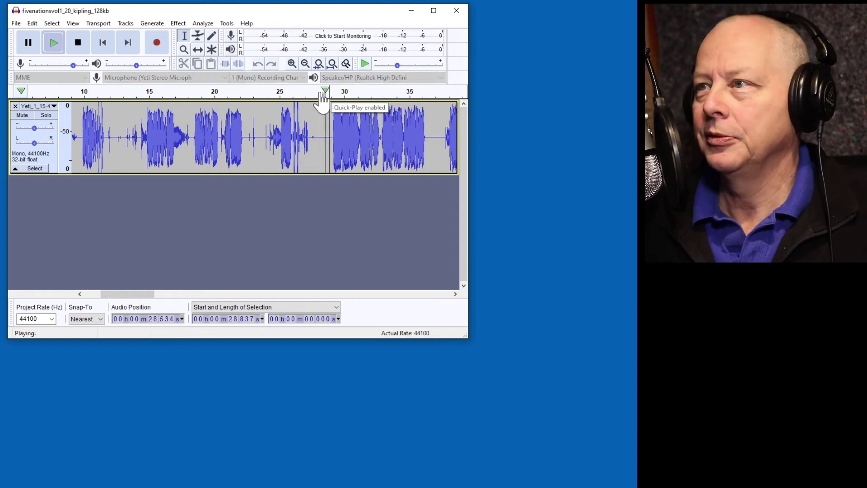
key(p)
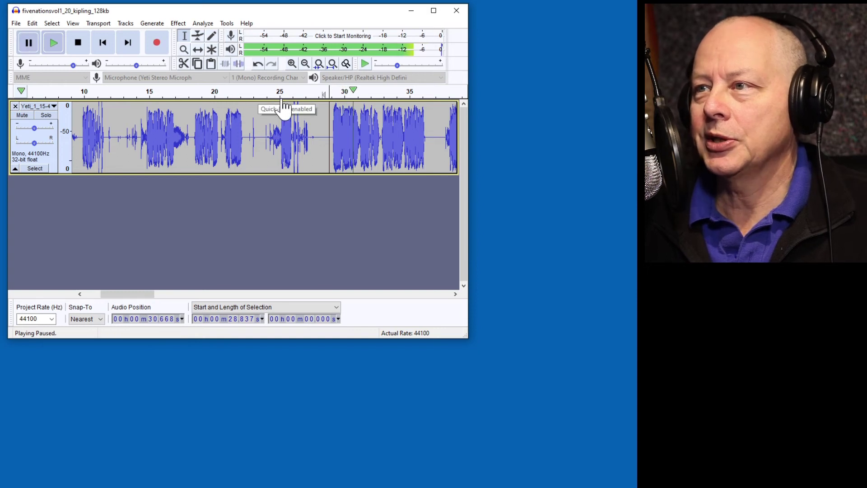
key(p)
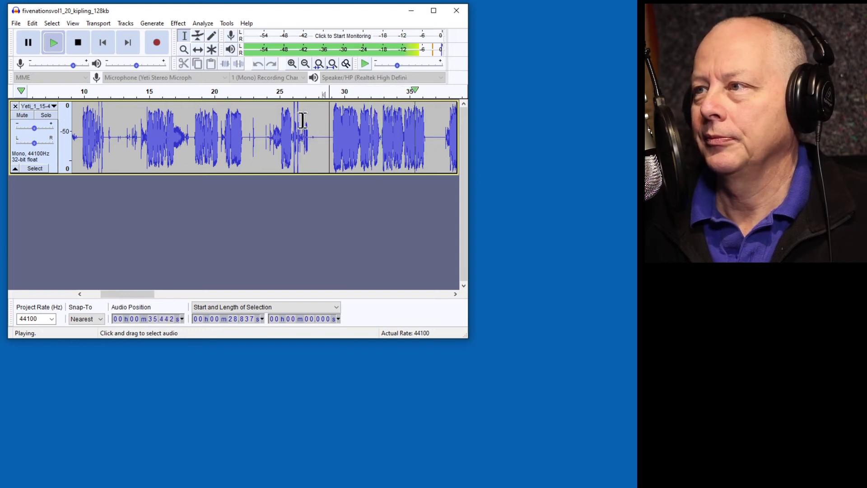
key(p)
click(324, 138)
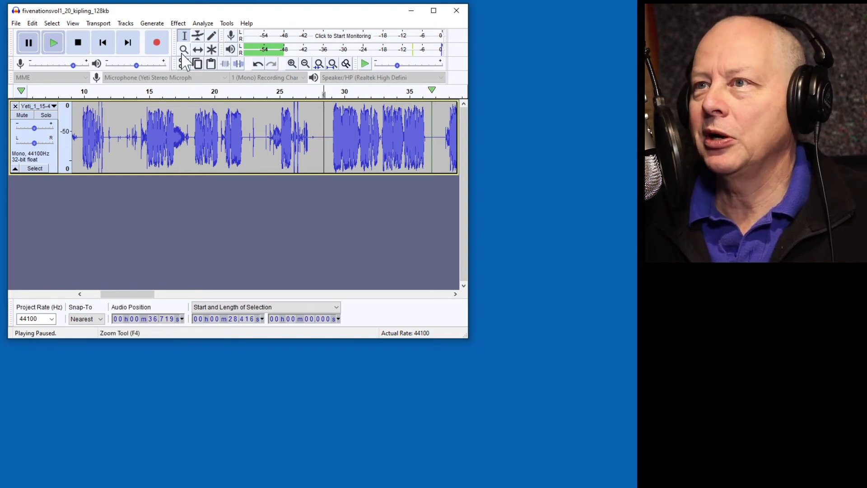
shift+click(103, 43)
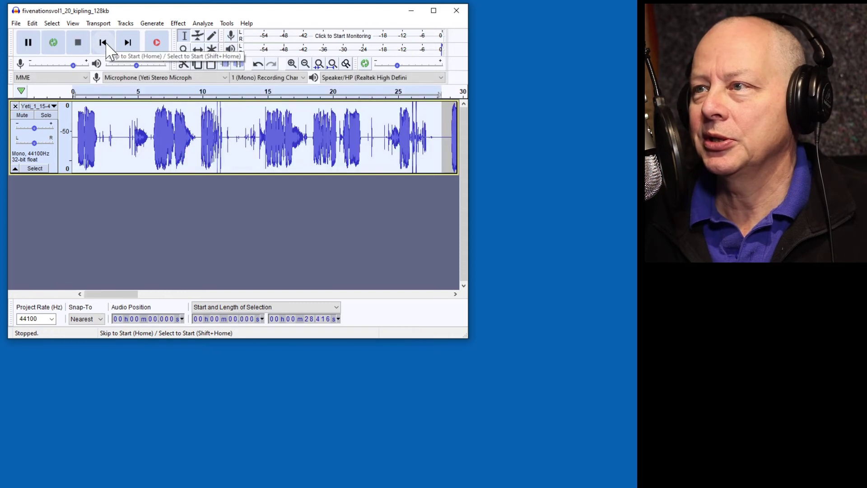
key(Delete)
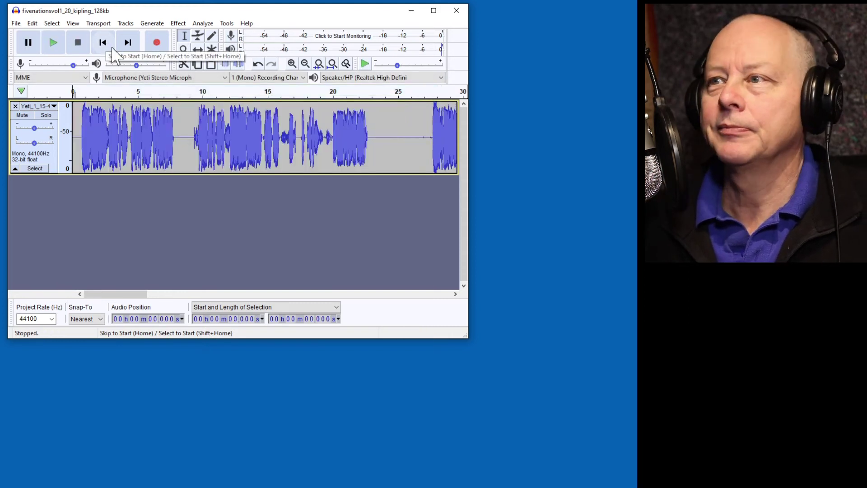
Run Truncate Silence again on the whole track, bringing it to 2:33.274.
click(35, 168)
click(178, 23)
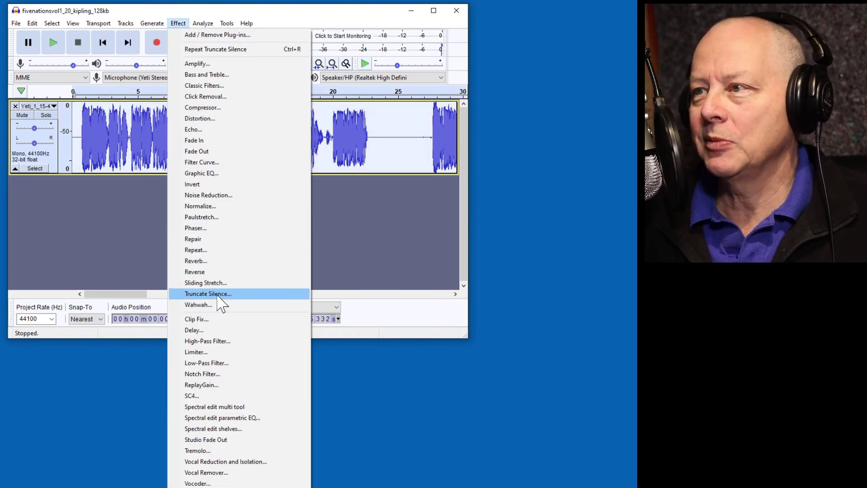
click(212, 294)
click(257, 242)
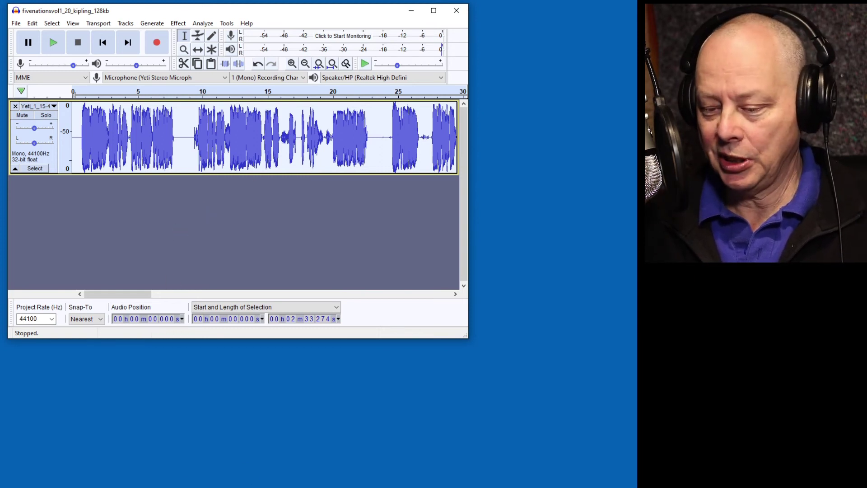
Show the Project Gutenberg poem tab and resize the browser and Audacity to sit side by side.
key(alt+Tab)
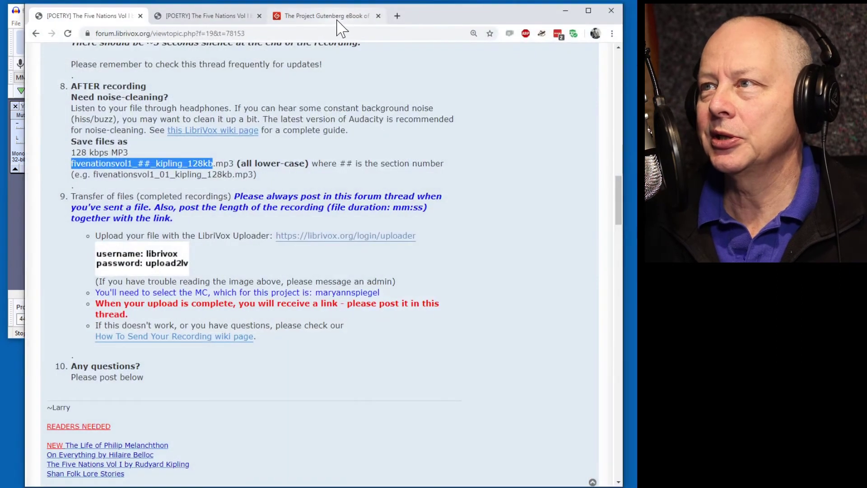
click(336, 17)
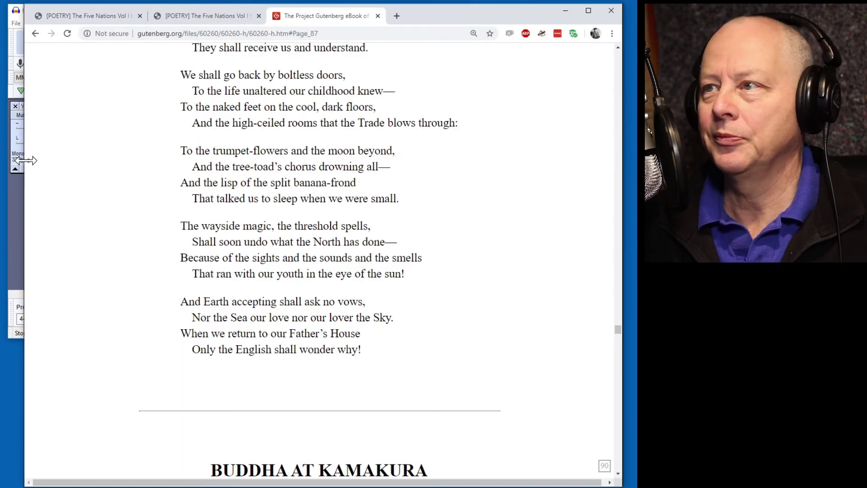
drag(22, 159, 307, 139)
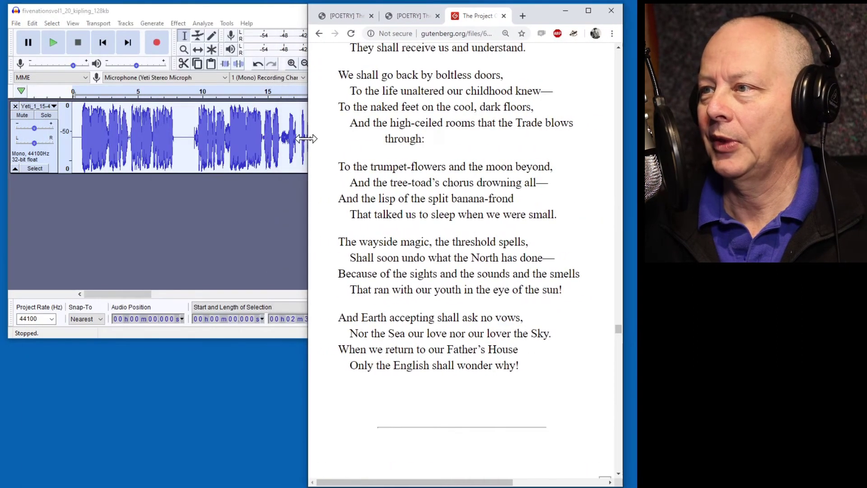
click(235, 222)
drag(470, 192, 304, 213)
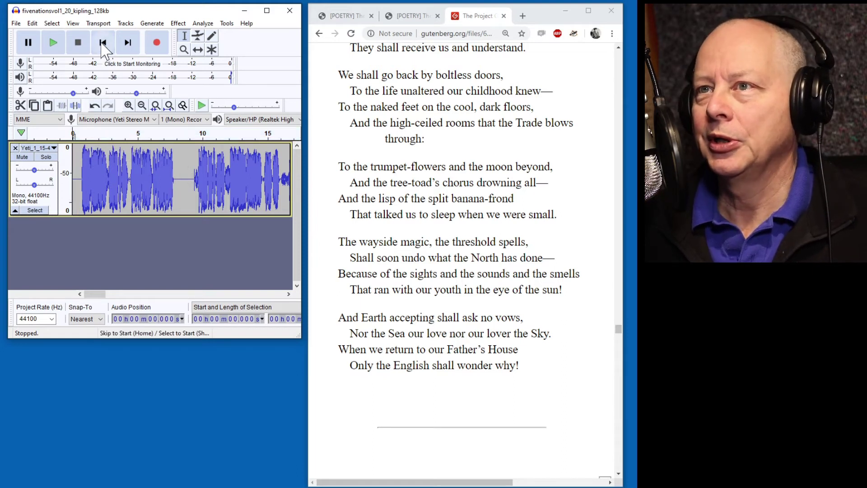
Play the opening of the recording and mark an edit point at about 9.2 seconds.
click(53, 42)
scroll(485, 292, up, 15)
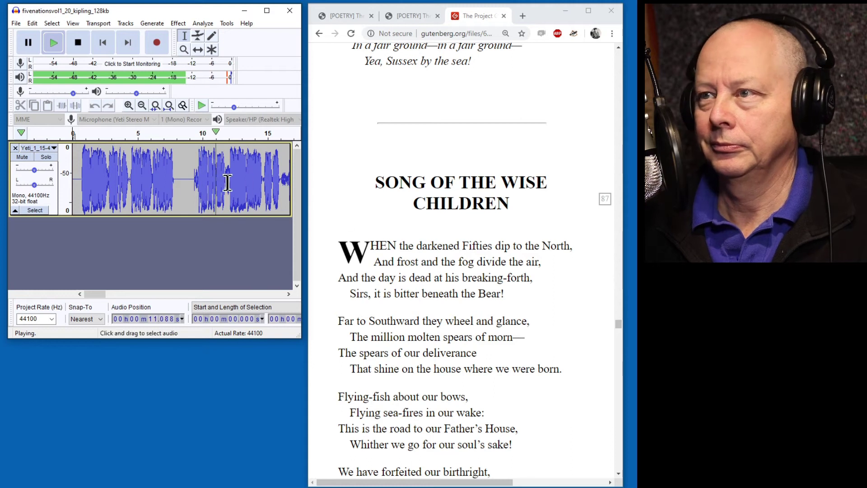
key(p)
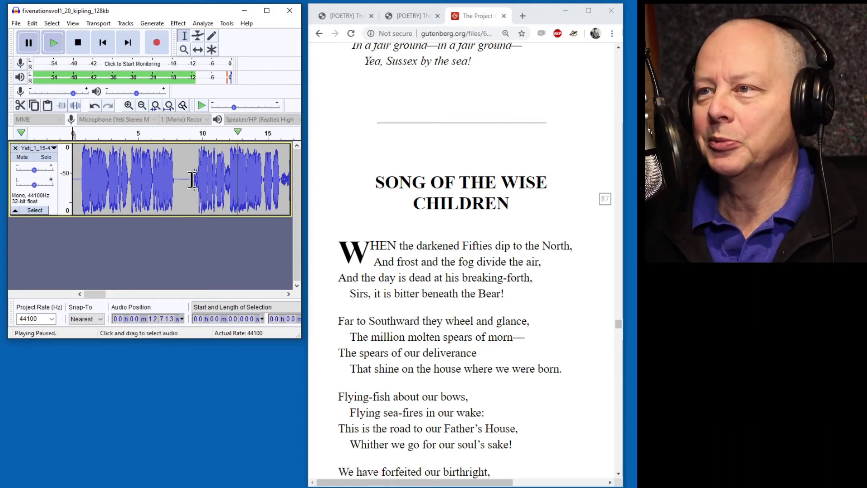
click(191, 179)
scroll(205, 183, right, 3)
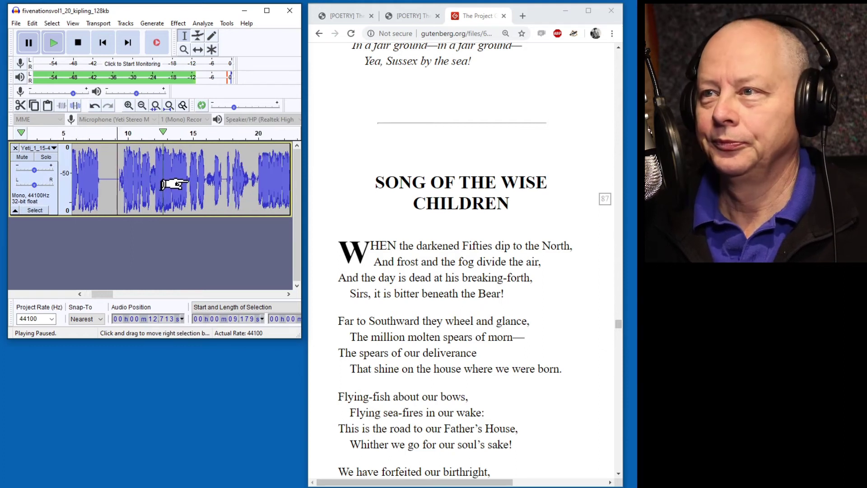
click(260, 135)
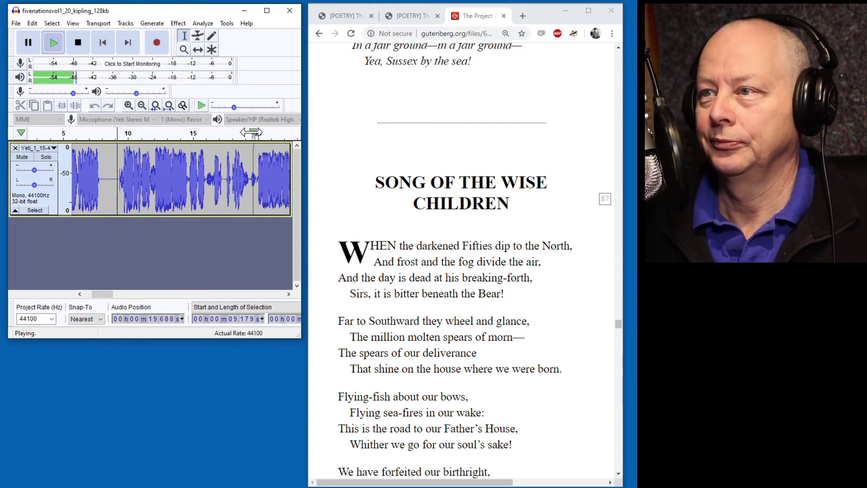
key(p)
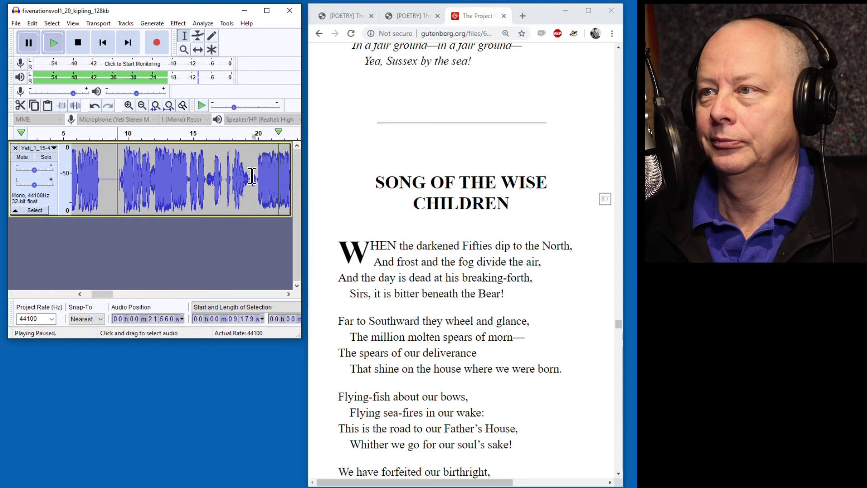
Select the stretch from 9.2 to 23.7 seconds and delete it.
scroll(234, 179, right, 3)
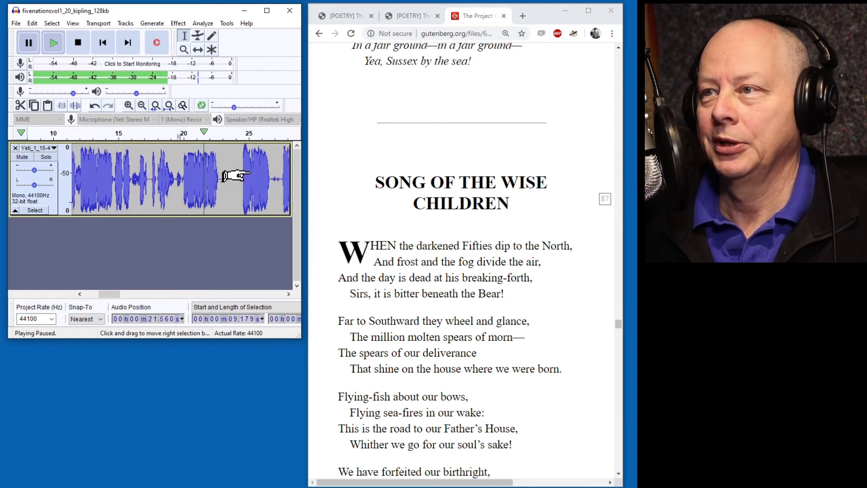
click(240, 134)
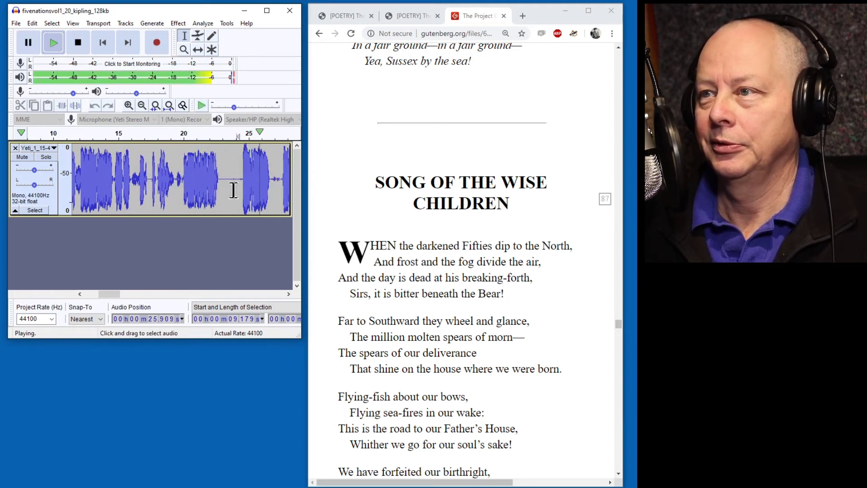
key(p)
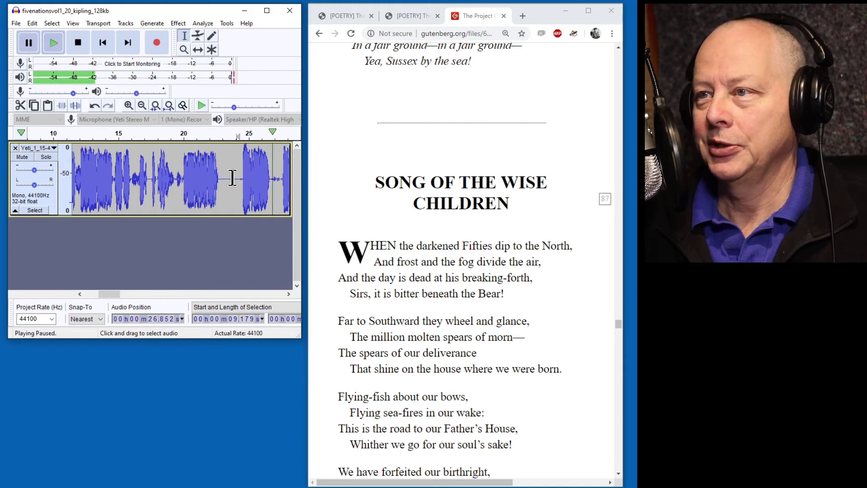
shift+click(232, 179)
key(space)
key(Delete)
Delete the silent gap at 8.76–9.18 s, replay to check, and select the whole track.
scroll(162, 186, left, 3)
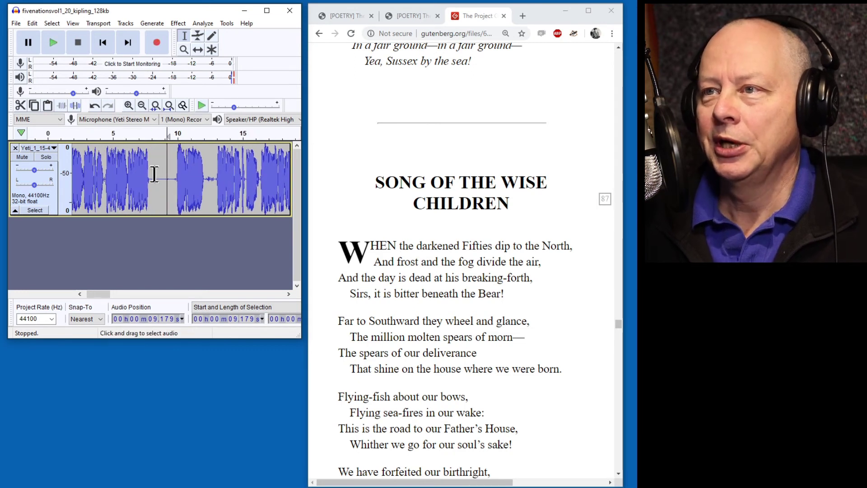
drag(161, 180, 167, 181)
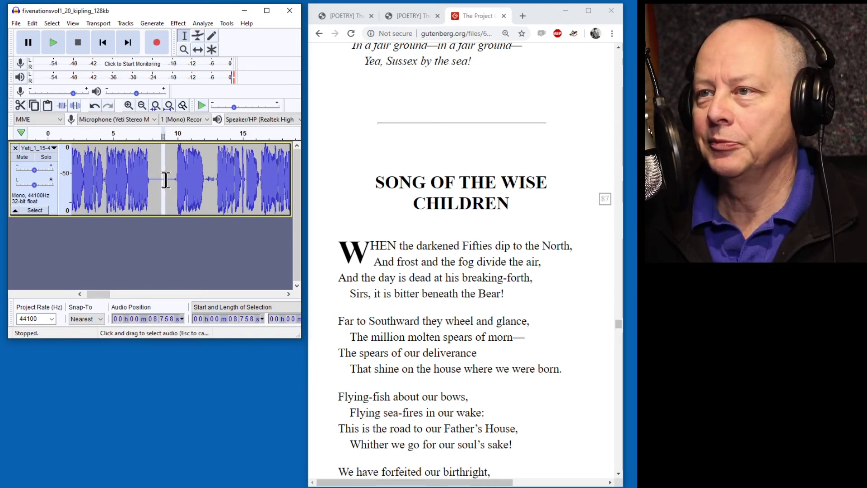
key(Delete)
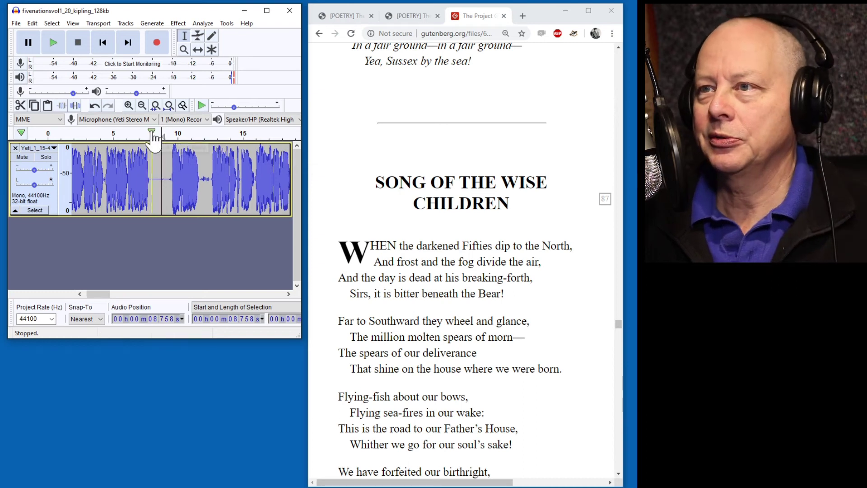
click(109, 136)
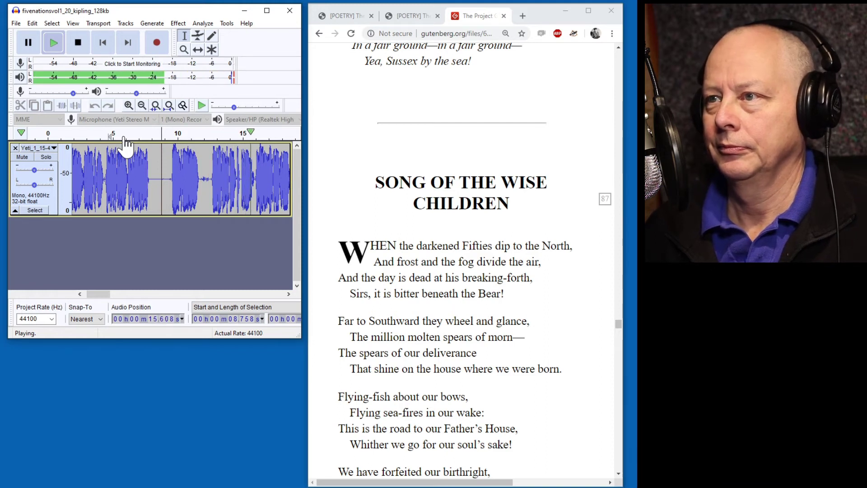
key(p)
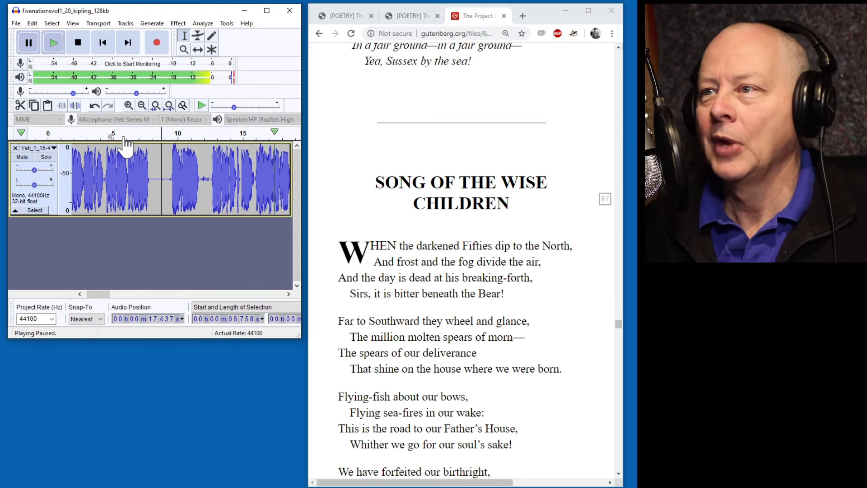
click(37, 209)
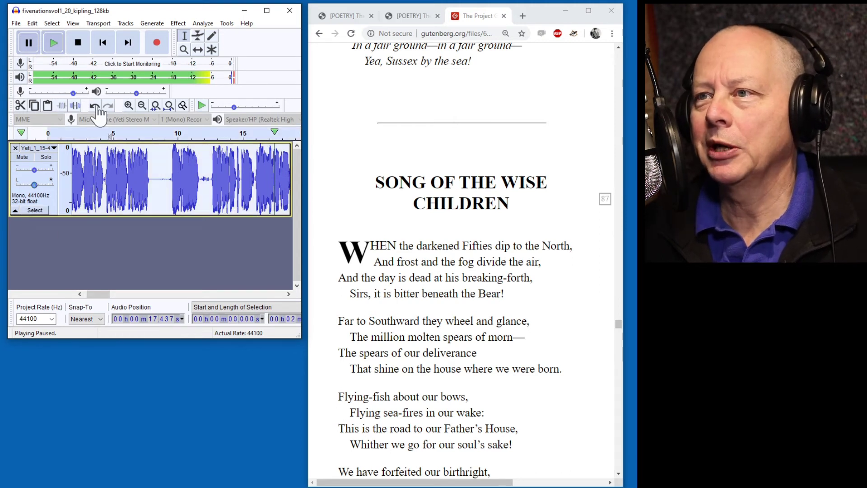
Apply ReplayGain at 0.00 dB to the whole recording and switch the track to linear Waveform view.
click(152, 23)
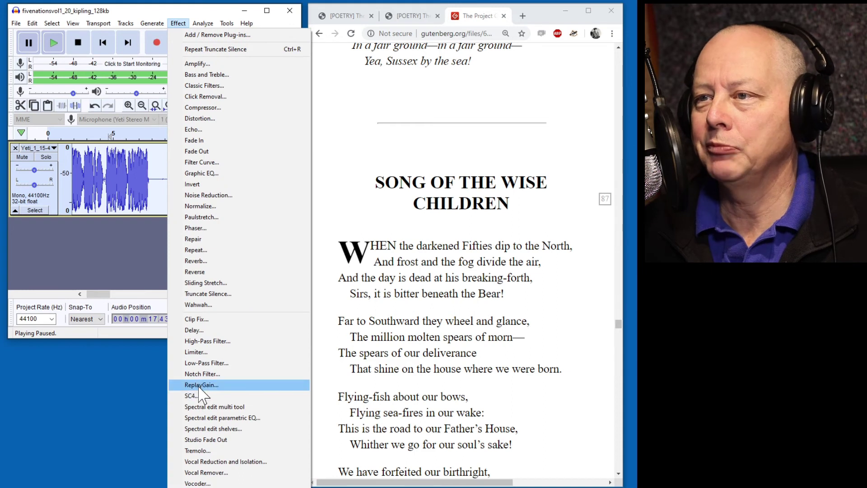
click(200, 385)
click(211, 202)
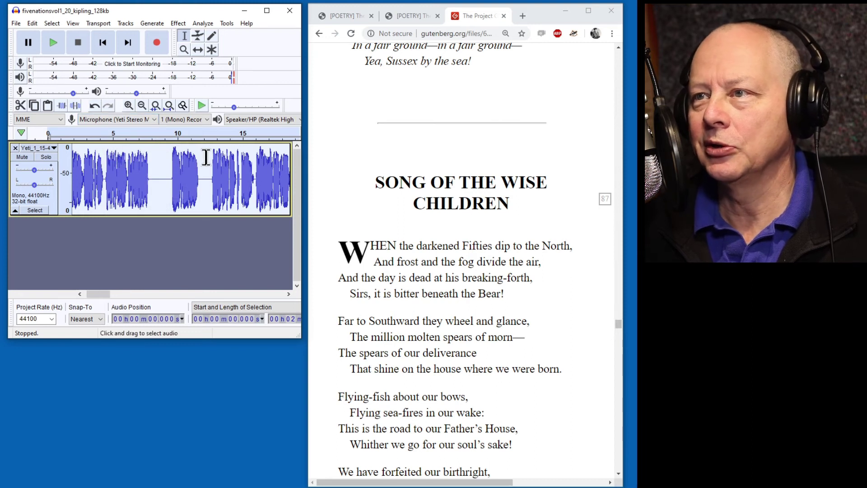
click(36, 148)
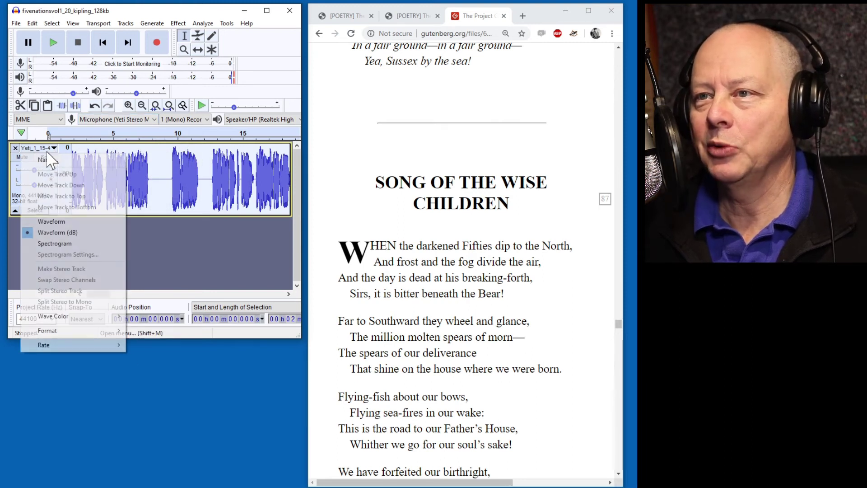
click(69, 222)
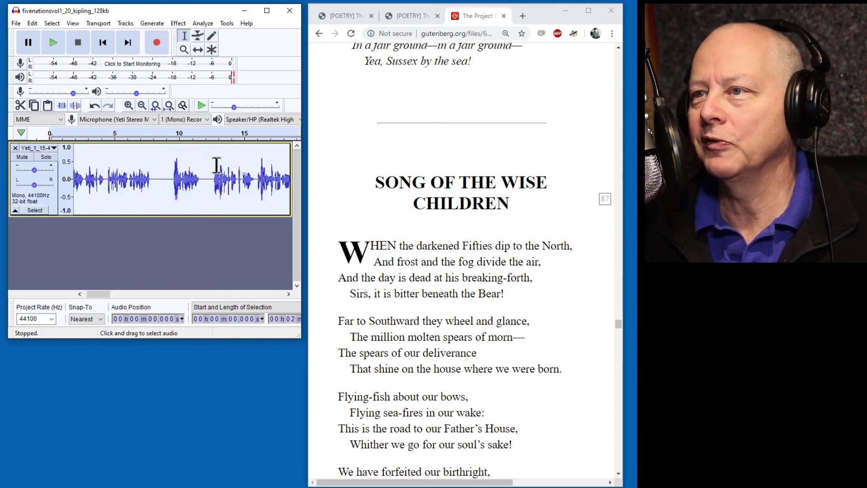
Switch the track to Waveform (dB) and play it from the start while following the poem text.
click(54, 148)
click(63, 233)
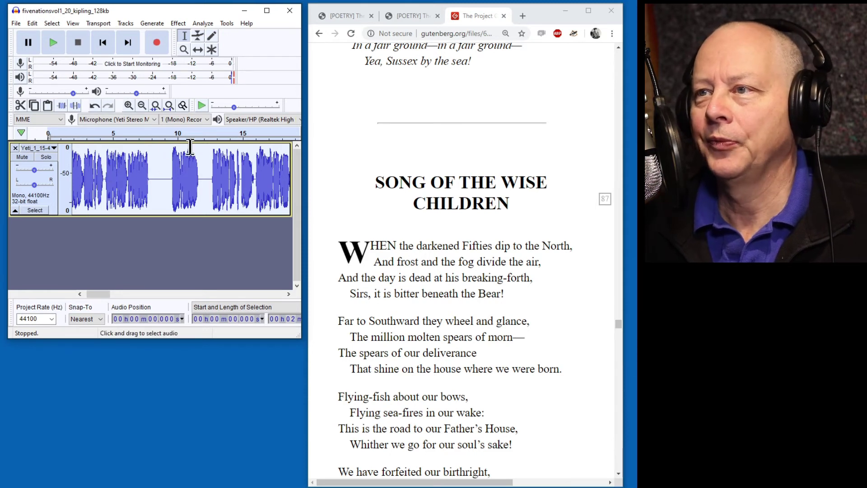
click(208, 135)
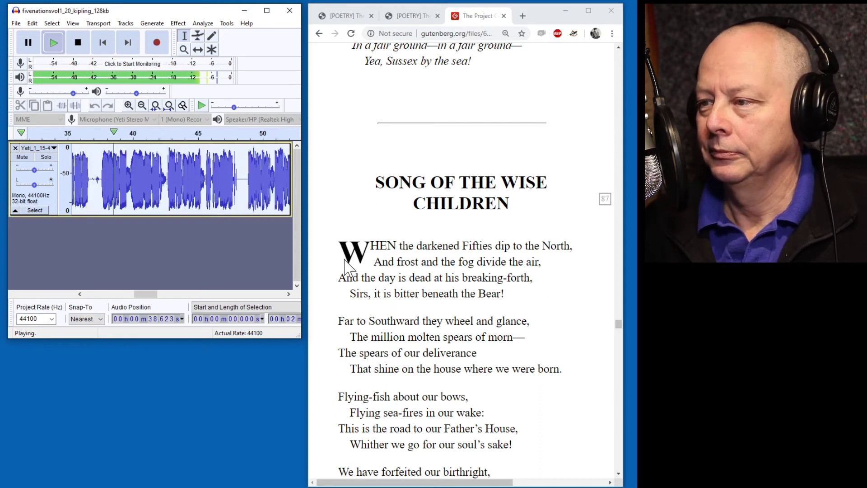
scroll(354, 256, down, 5)
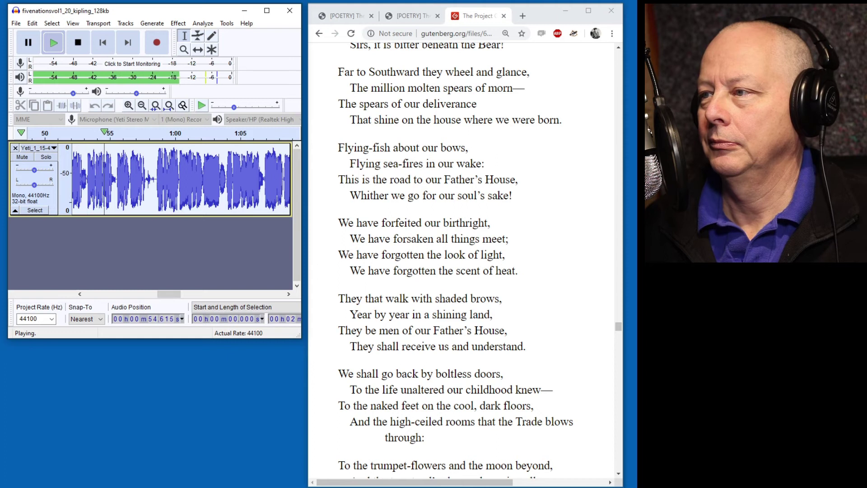
scroll(461, 262, down, 3)
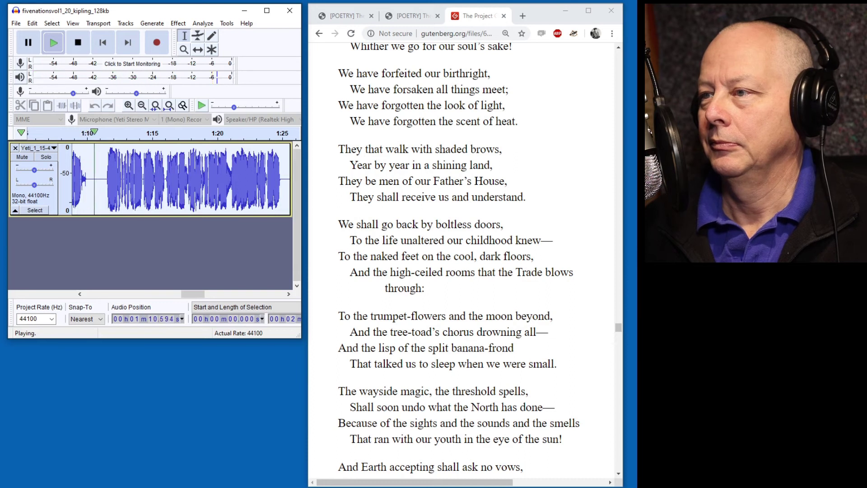
Delete the silent stretch around 1:10.4 and replay from about 1:07 to check the cut.
key(p)
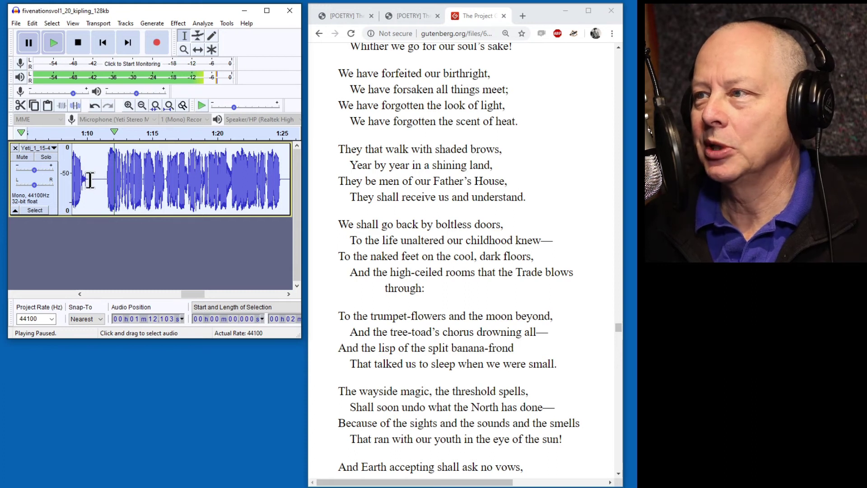
drag(92, 179, 99, 179)
key(space)
key(Delete)
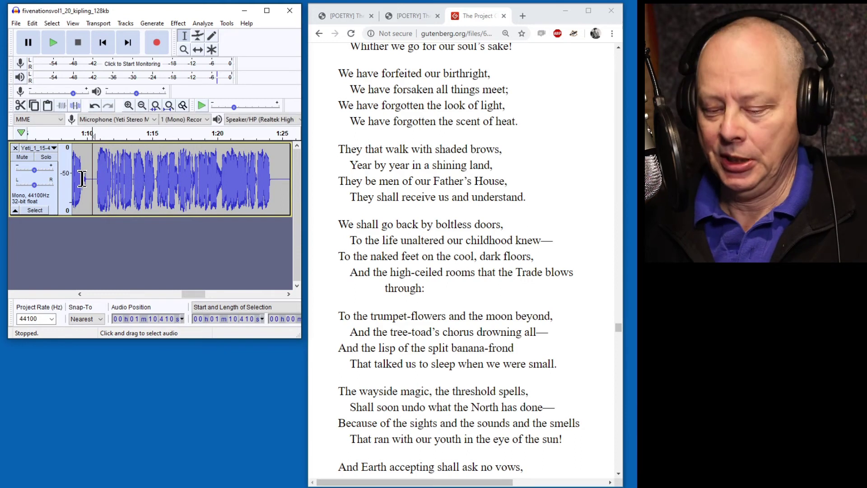
scroll(90, 181, left, 3)
click(98, 134)
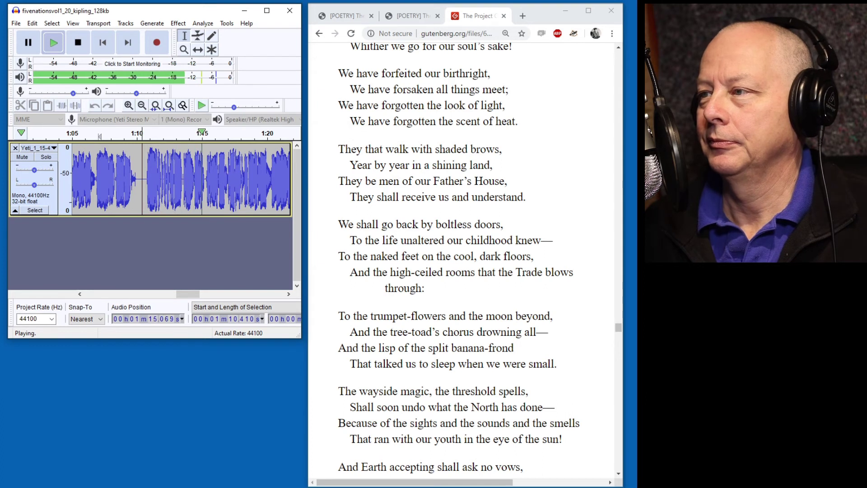
scroll(500, 215, down, 2)
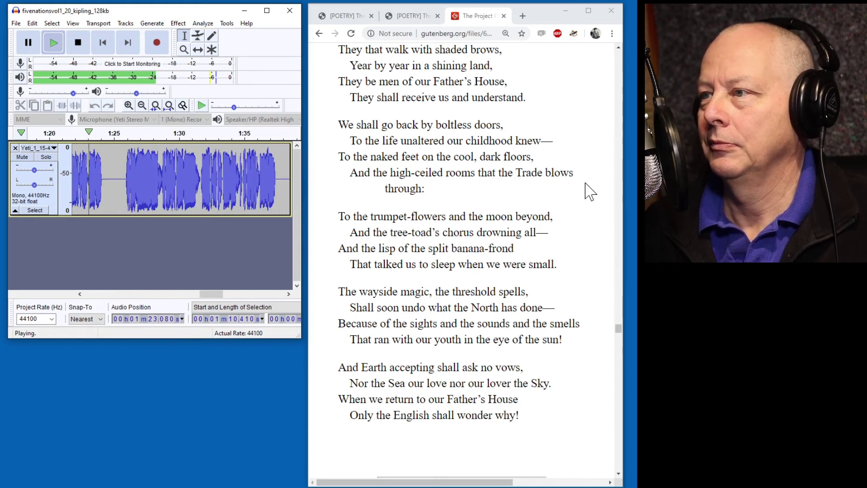
scroll(400, 189, down, 2)
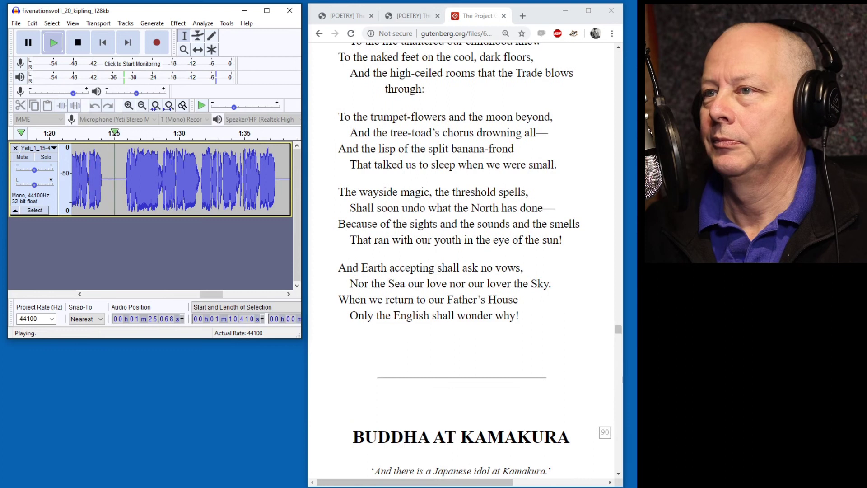
Delete the long silence near 1:25 and replay from about 1:22.
key(p)
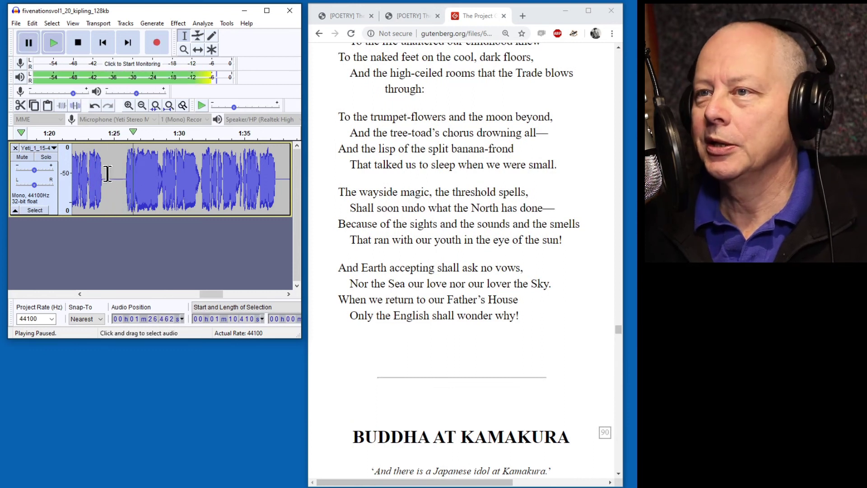
drag(109, 178, 121, 181)
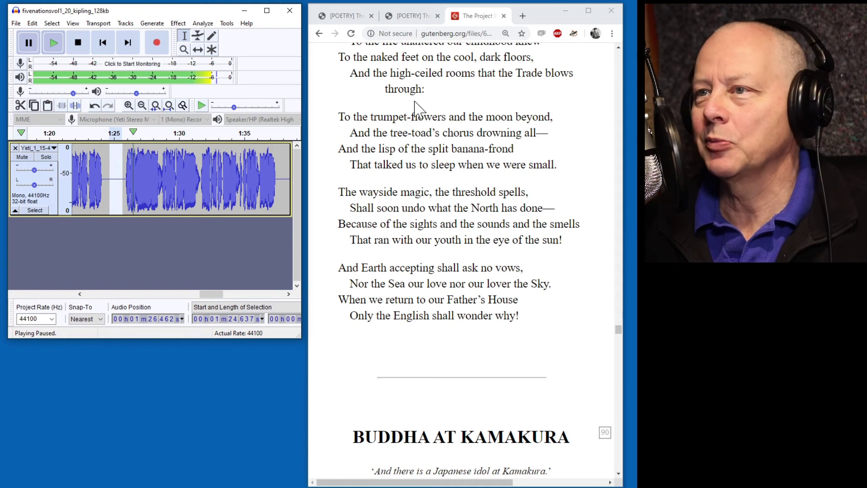
key(space)
key(Delete)
click(78, 134)
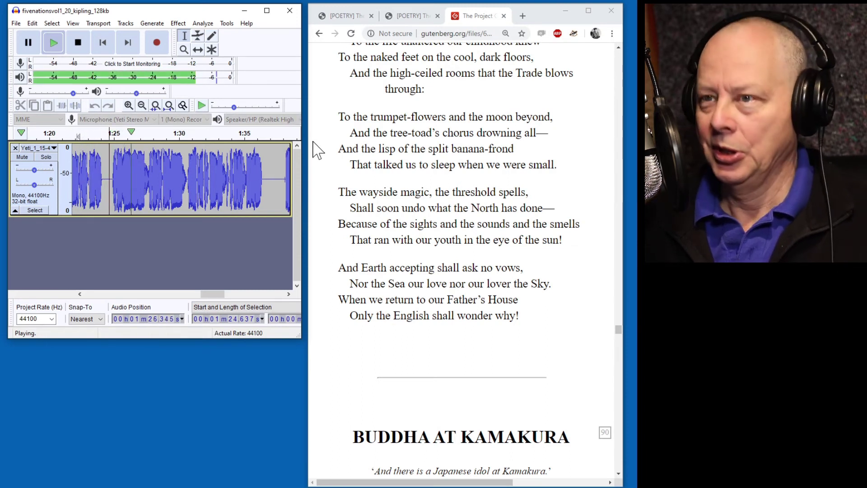
key(p)
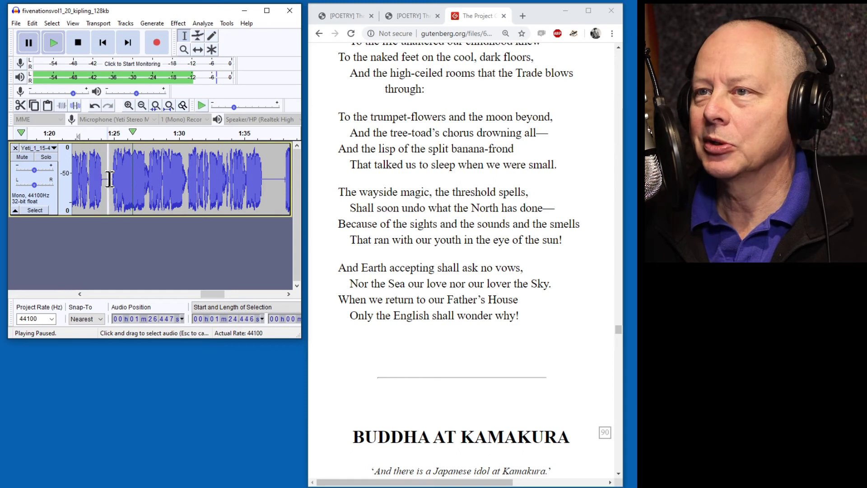
Try removing more silence after 1:24.446, dismiss the No Audio Selected warning, and resume playback.
drag(110, 180, 114, 180)
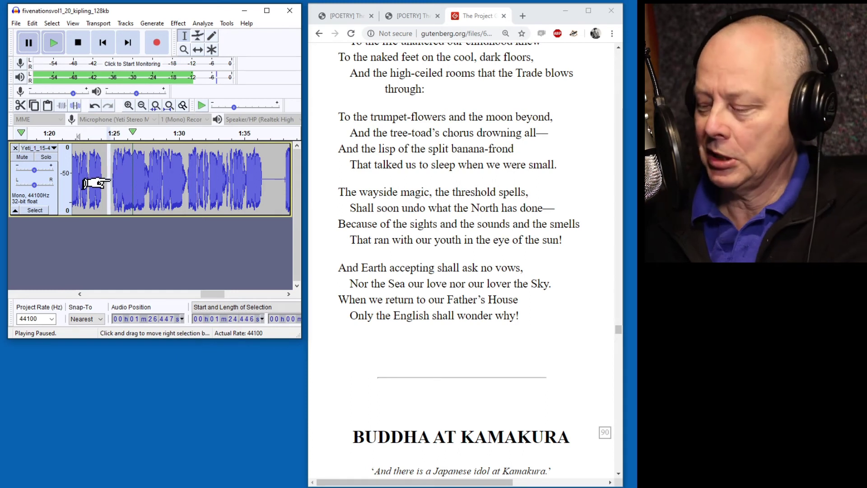
click(109, 181)
key(Delete)
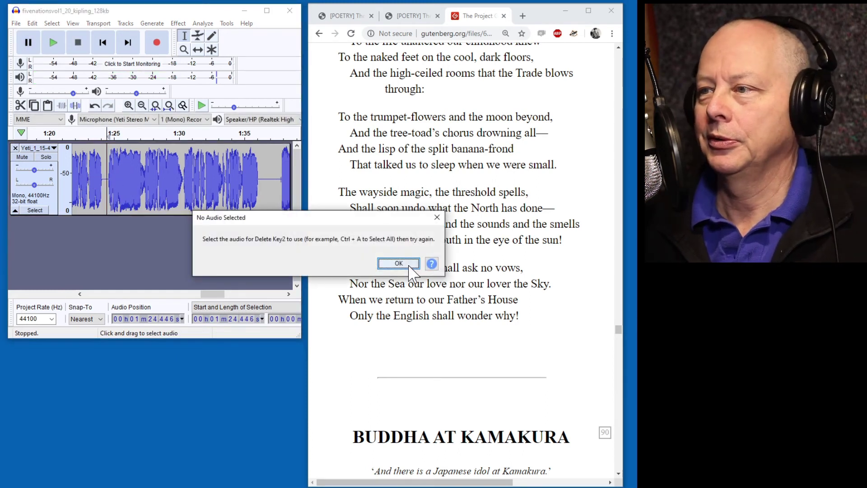
click(409, 266)
click(86, 133)
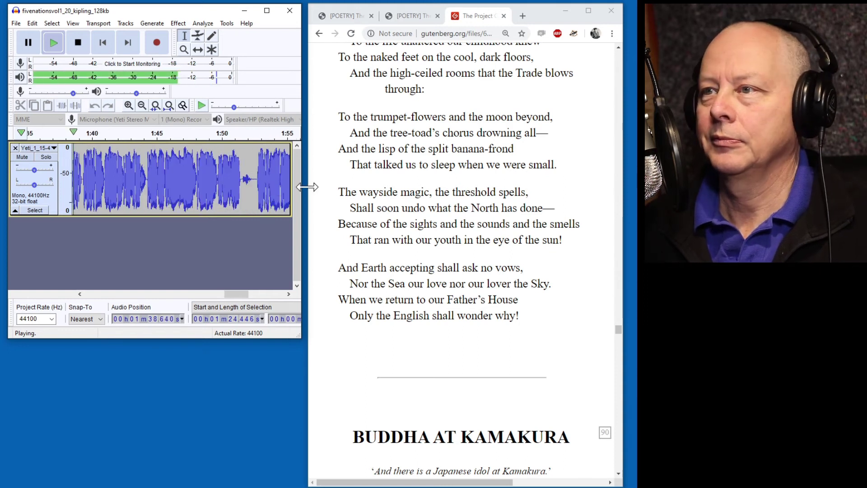
Delete the silence from 1:36.8 to 1:37.6 and replay from about 1:35 to check.
key(p)
scroll(206, 175, left, 3)
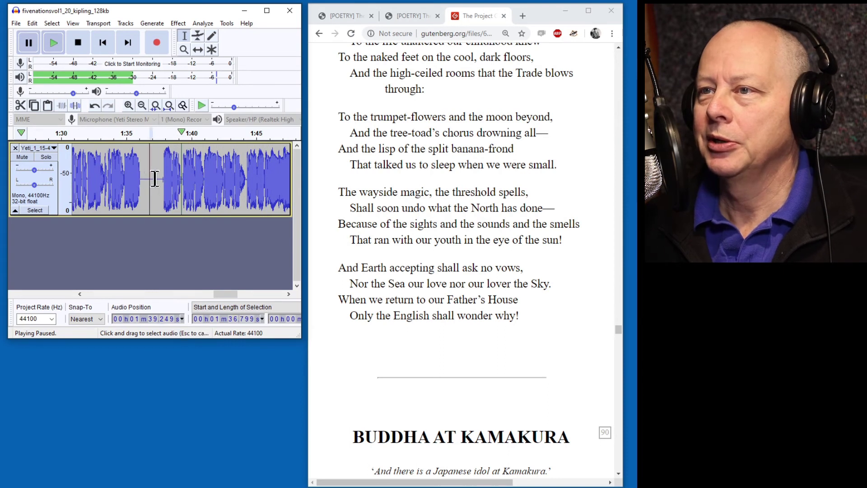
drag(156, 179, 158, 180)
key(Delete)
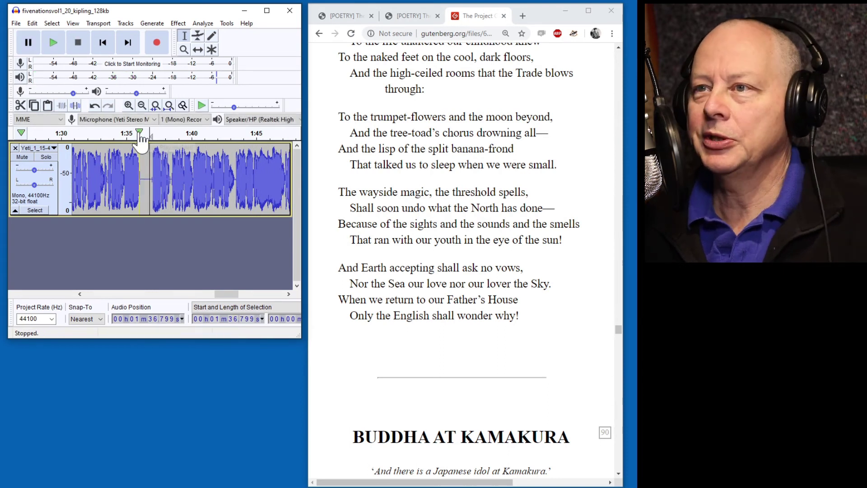
click(125, 133)
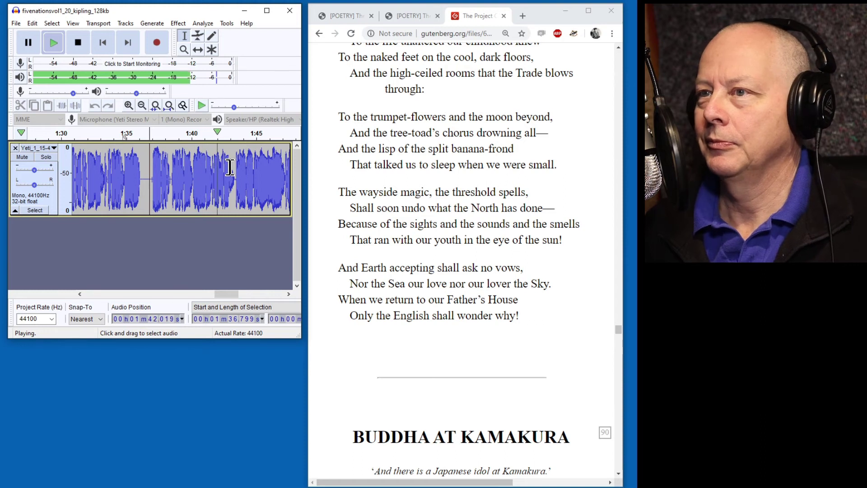
key(p)
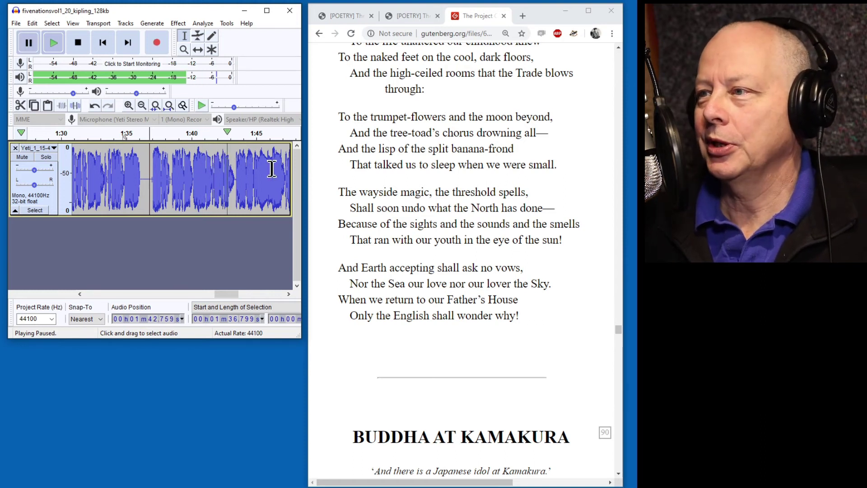
Mark 'undo' in the poem, zoom into 1:39–1:43, and play the line from 1:40.
double_click(413, 208)
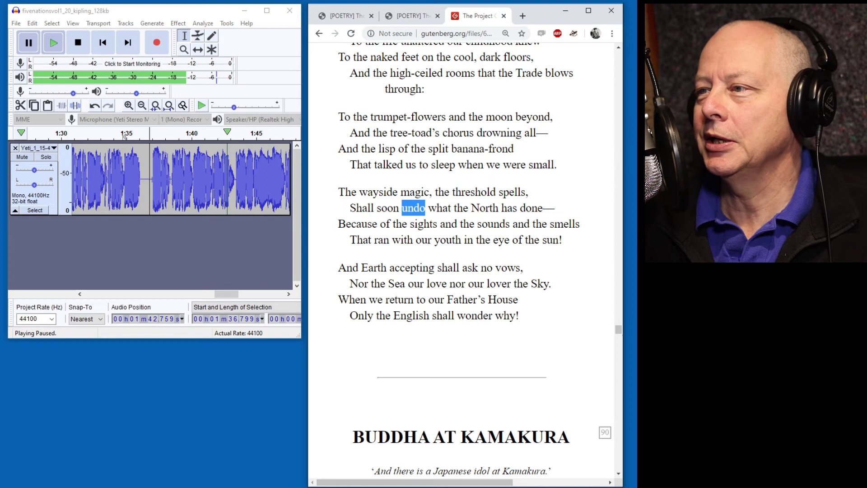
click(216, 163)
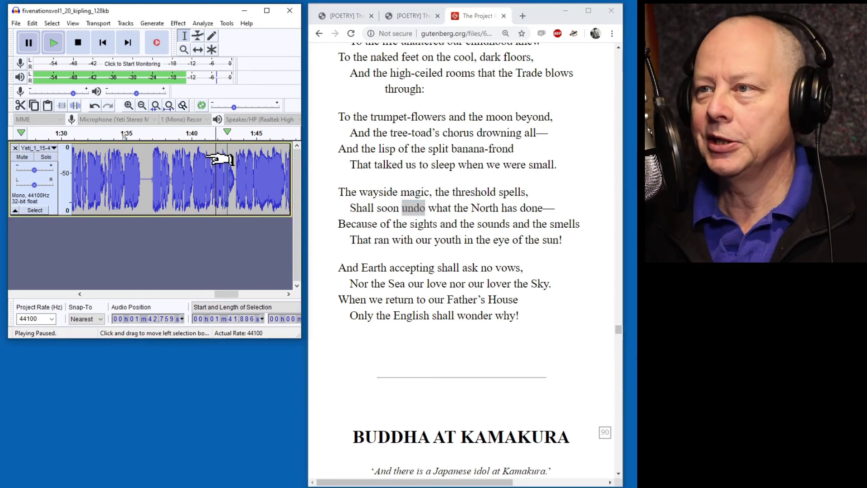
scroll(219, 160, left, 2)
scroll(212, 157, right, 2)
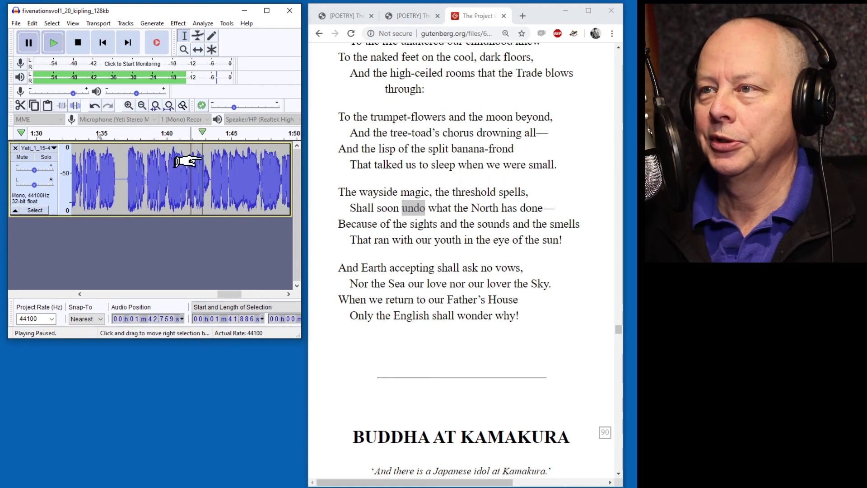
ctrl+scroll(188, 194, up, 2)
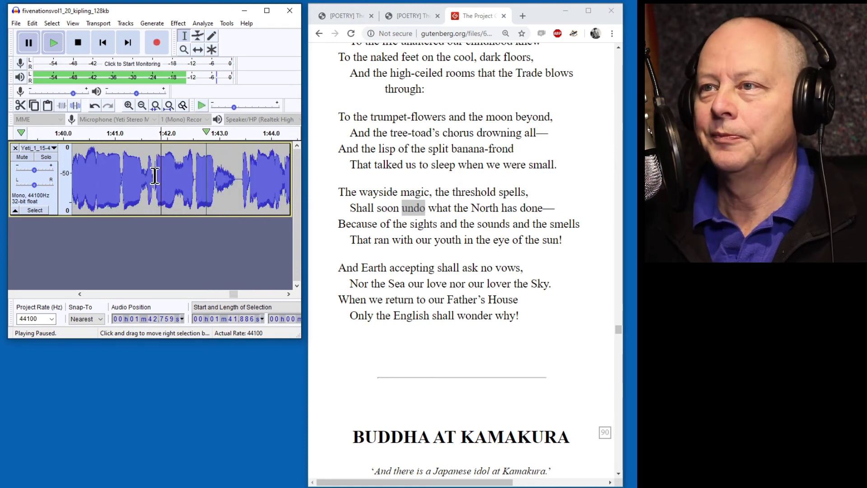
ctrl+scroll(168, 175, up, 2)
click(113, 136)
key(p)
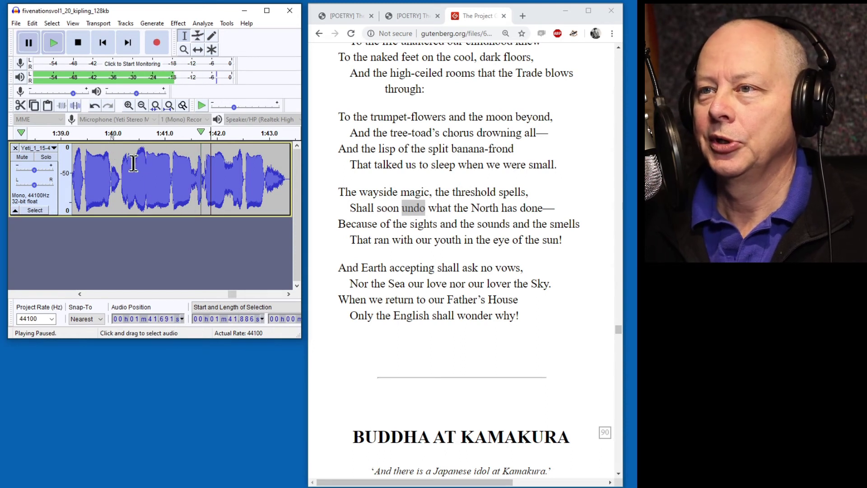
Set the retake point at 1:40.155, enlarge the editor, and replay 'Shall soon undo what the North has done'.
click(120, 178)
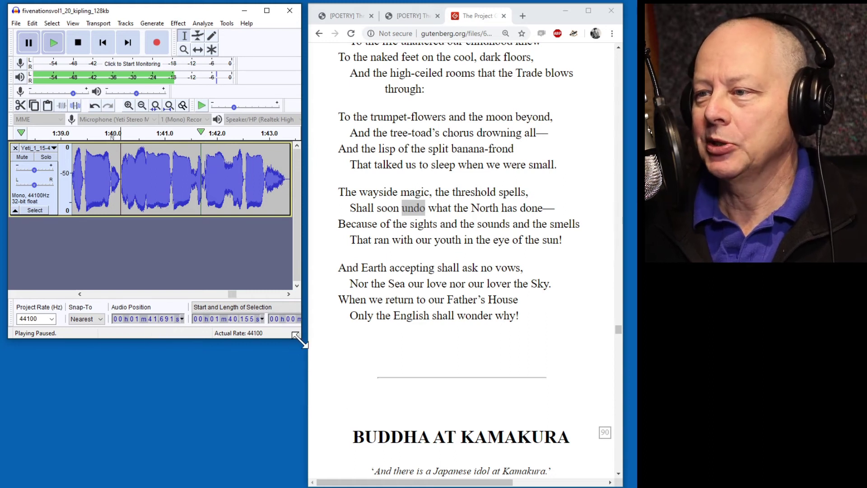
drag(298, 339, 515, 296)
scroll(521, 314, up, 3)
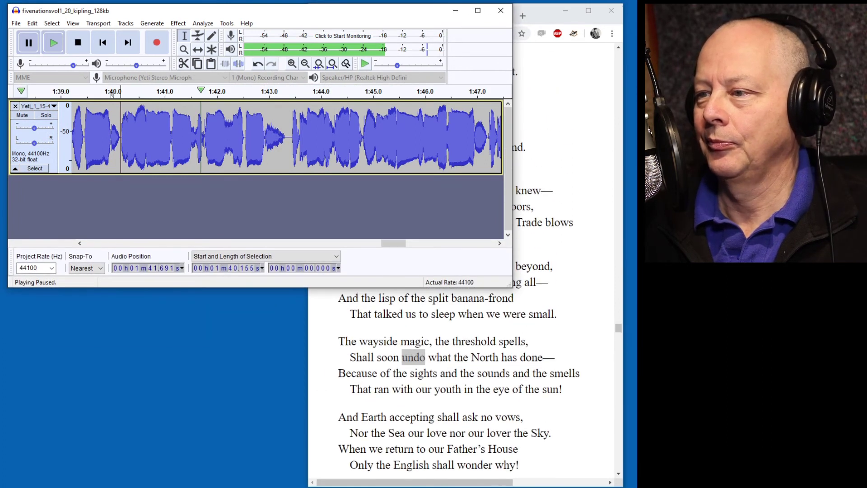
drag(350, 357, 512, 363)
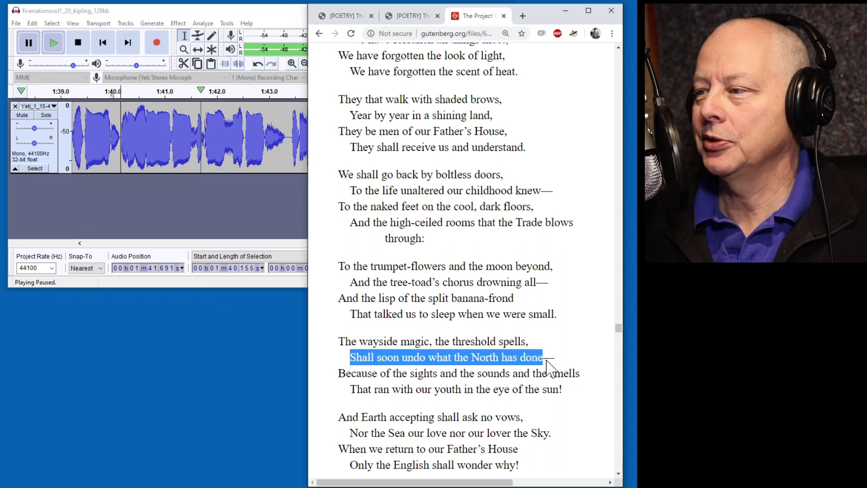
click(114, 283)
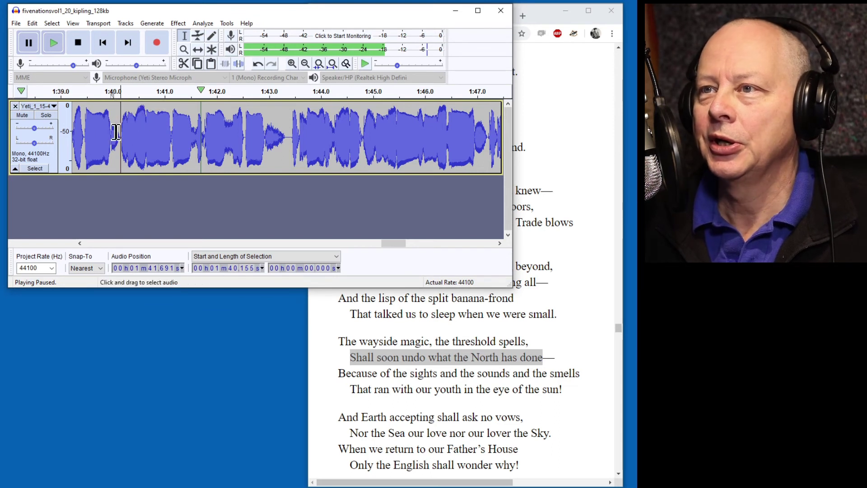
click(117, 93)
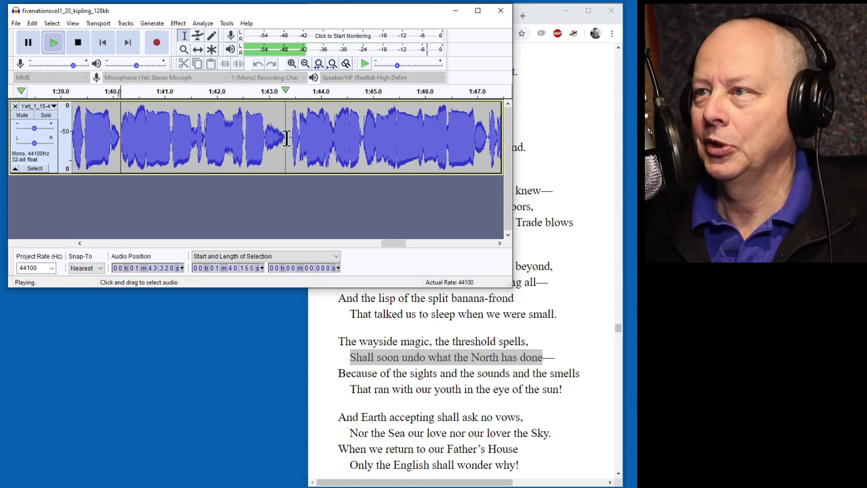
key(p)
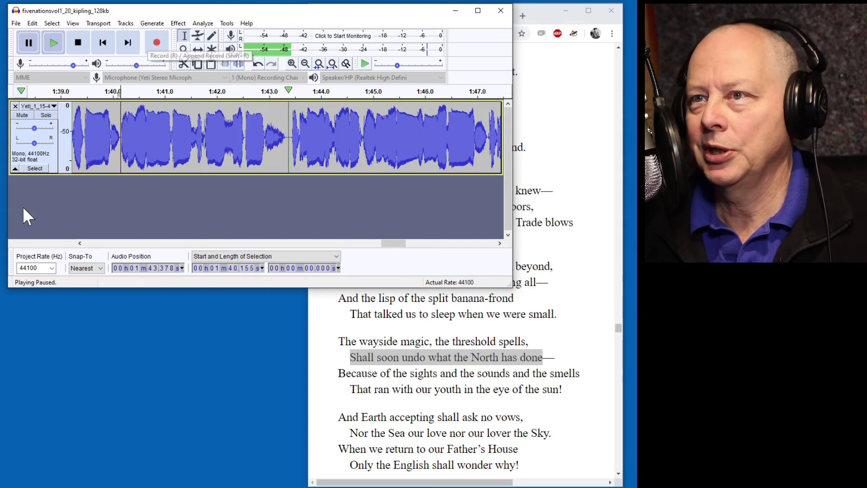
Mute the original narration track and record a first retake from 1:40.155.
click(22, 117)
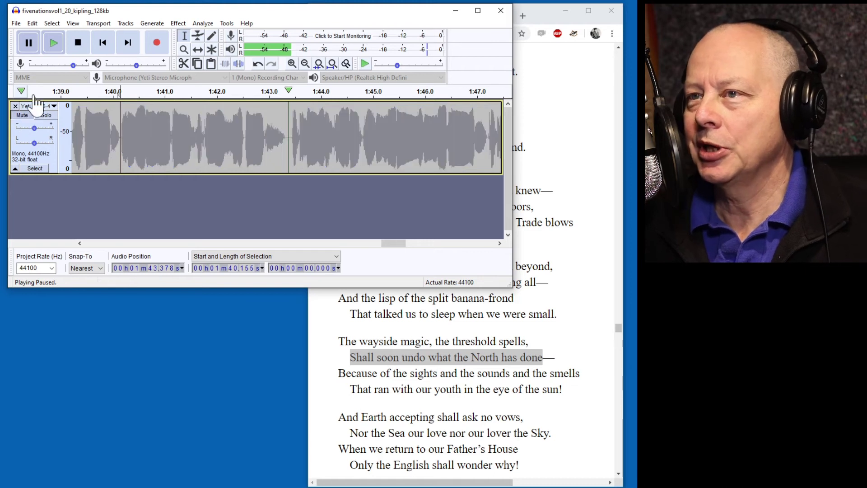
click(157, 43)
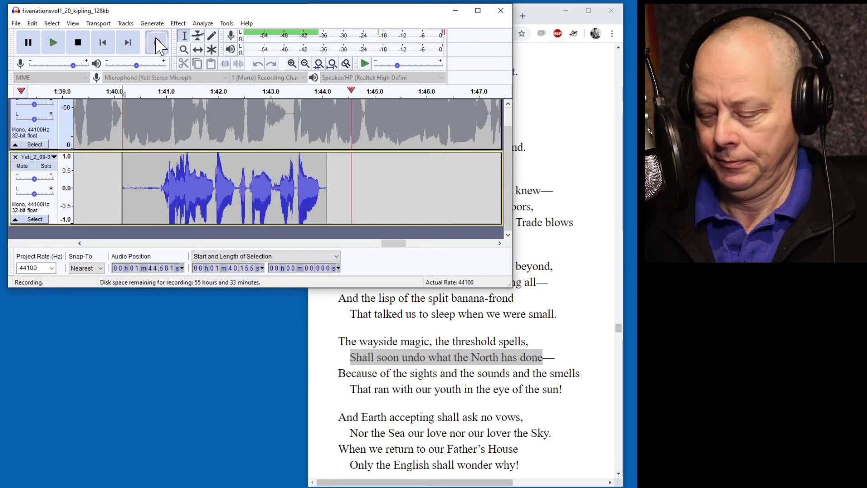
key(p)
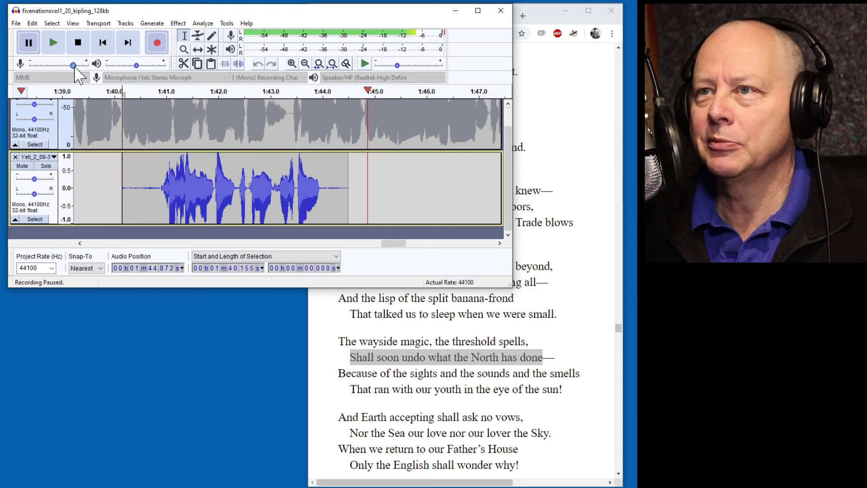
Lower the microphone level, discard the first retake track, and record a fresh retake.
drag(73, 66, 66, 65)
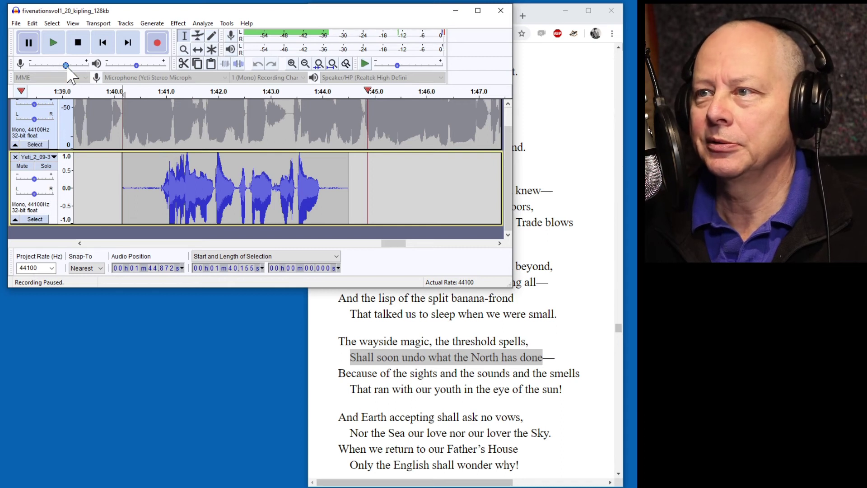
click(15, 157)
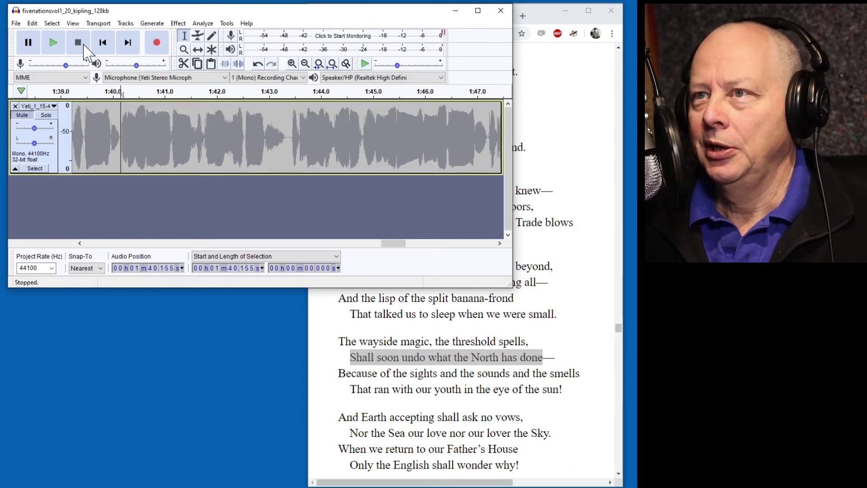
click(161, 44)
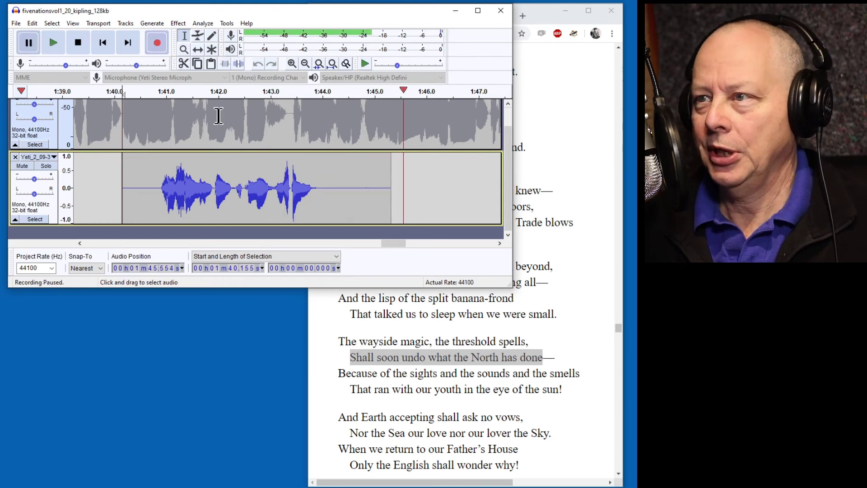
Show the retake track in Waveform (dB) and capture a noise profile from its quiet tail.
click(54, 157)
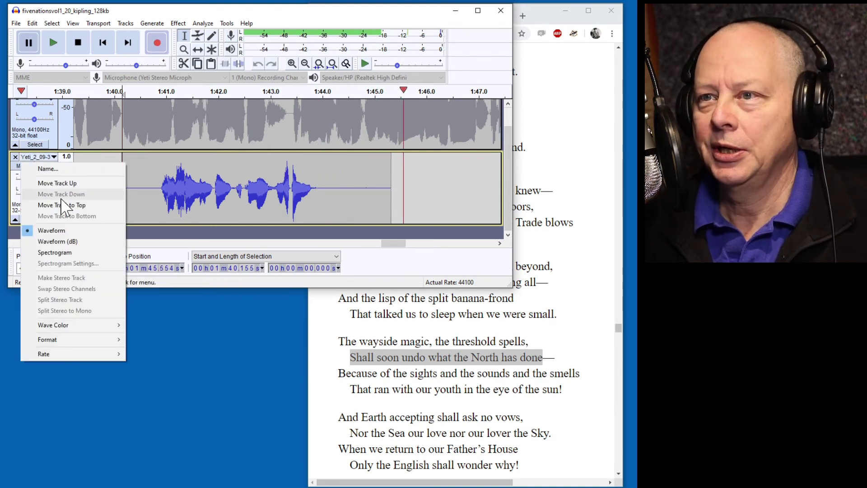
click(59, 241)
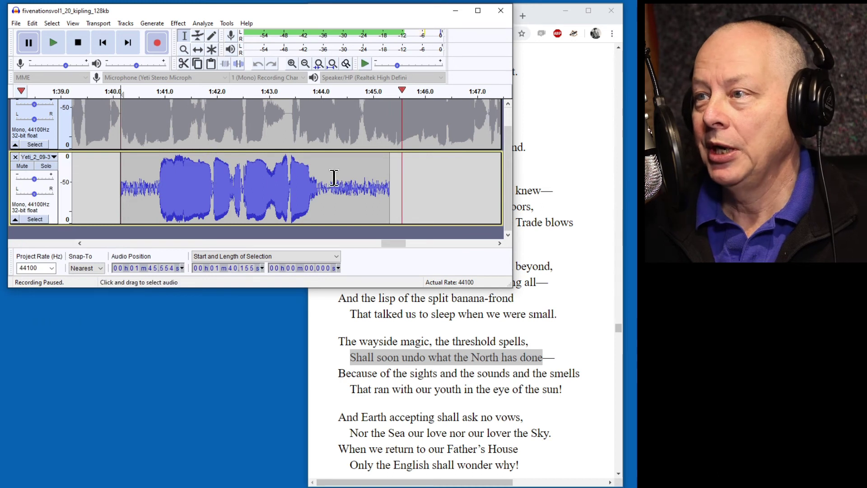
drag(329, 180, 383, 185)
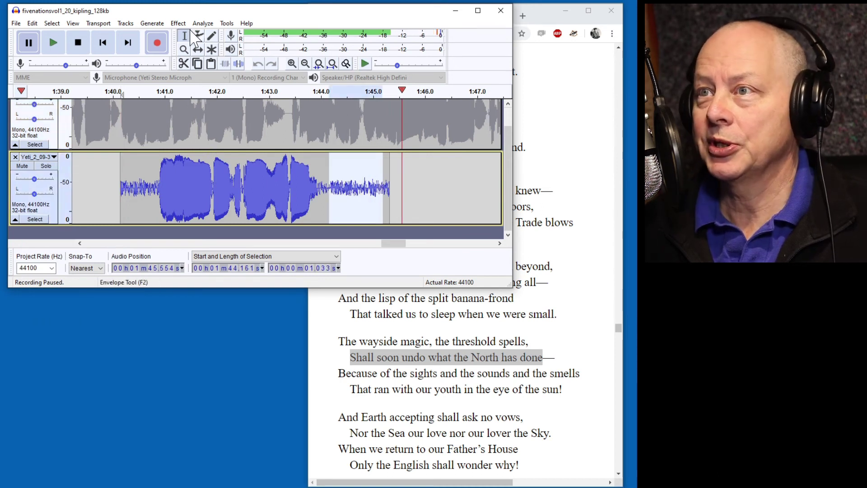
click(178, 23)
click(212, 195)
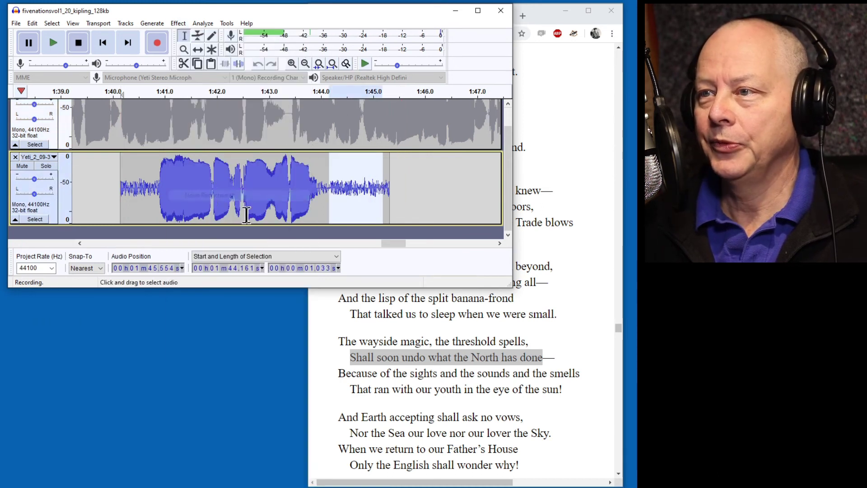
click(264, 103)
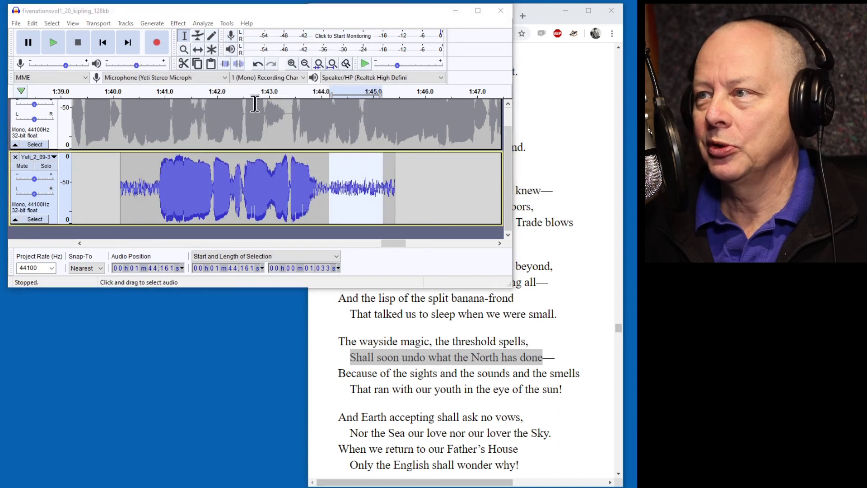
Apply Noise Reduction at 12 dB to the whole 5.269-second retake clip.
click(54, 214)
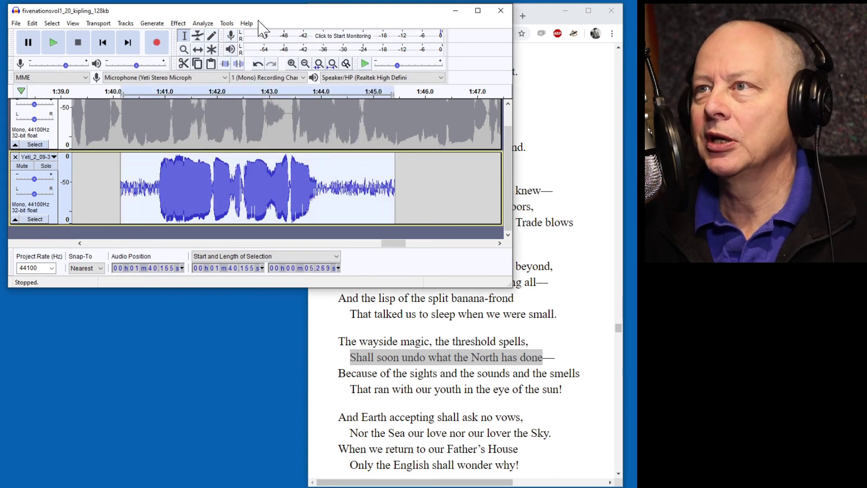
click(178, 24)
click(238, 207)
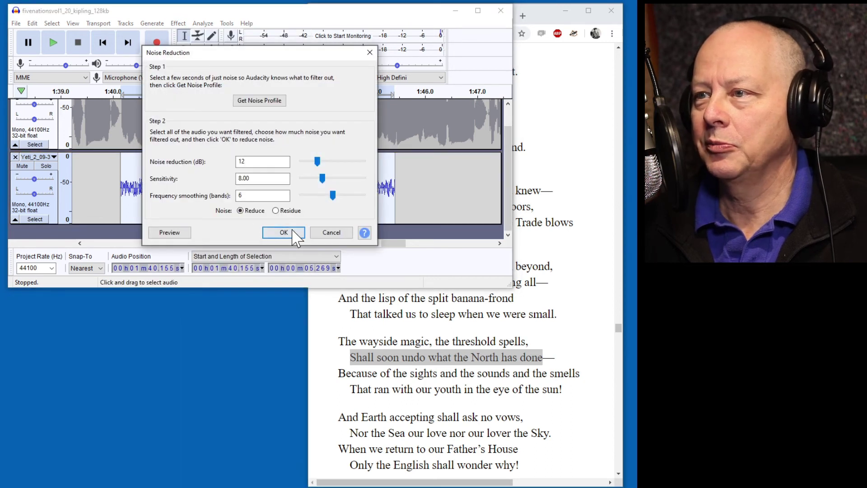
click(285, 233)
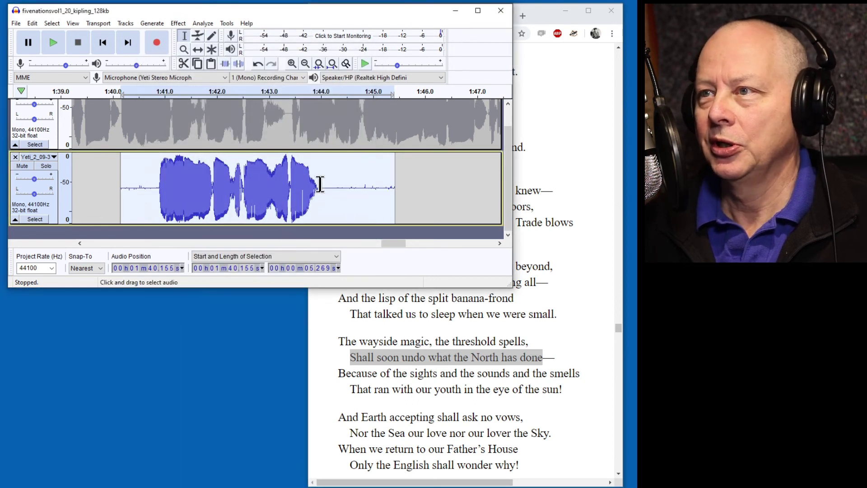
scroll(320, 183, up, 1)
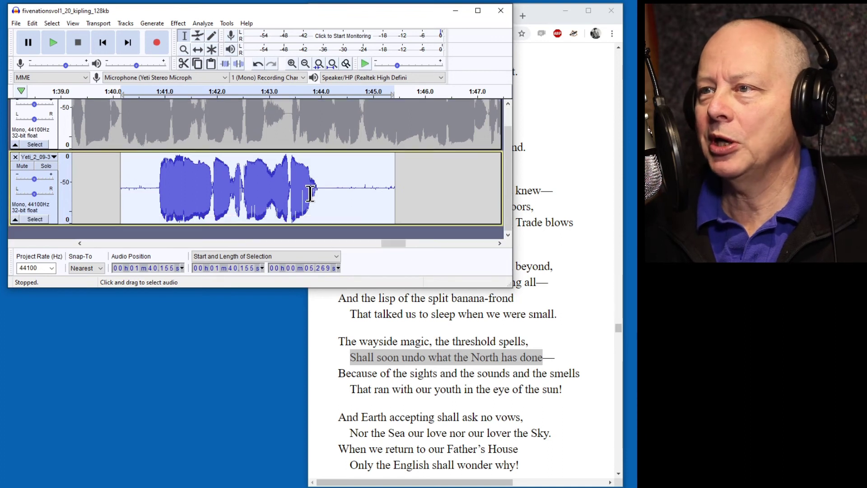
scroll(320, 195, down, 1)
Enlarge the window and select the 1:40–1:43 stretch on the main narration track.
drag(263, 289, 263, 348)
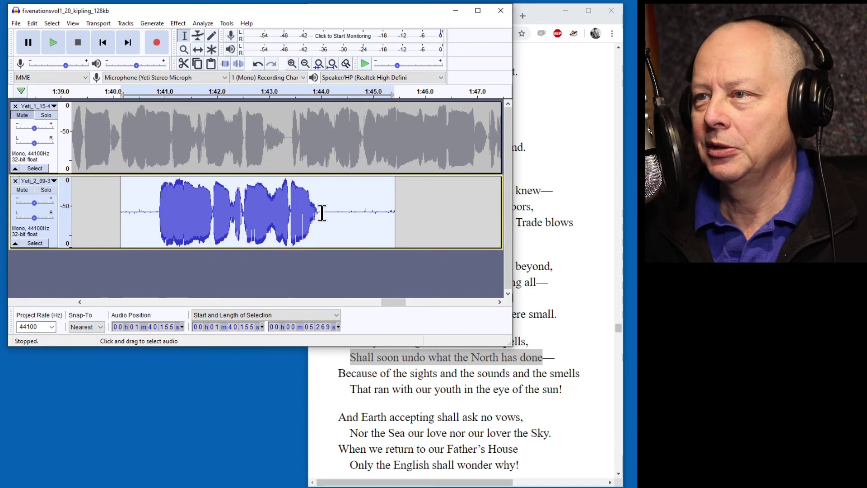
drag(322, 209, 156, 219)
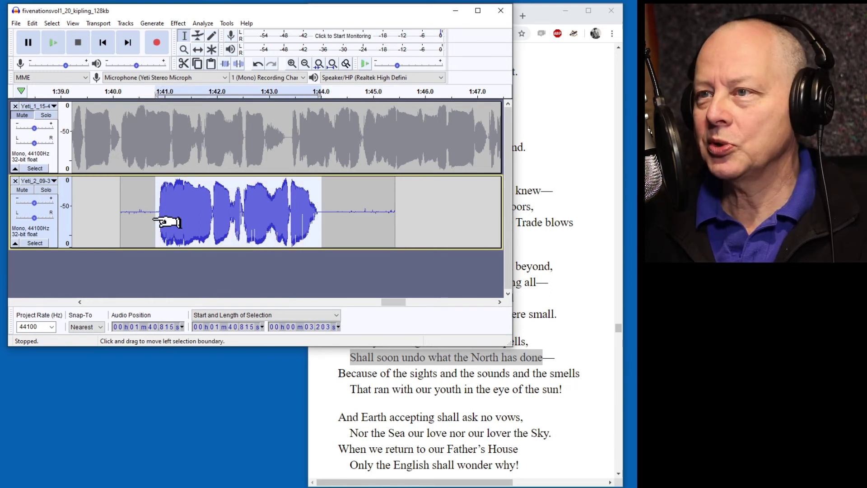
ctrl+click(19, 199)
click(18, 121)
drag(288, 139, 119, 134)
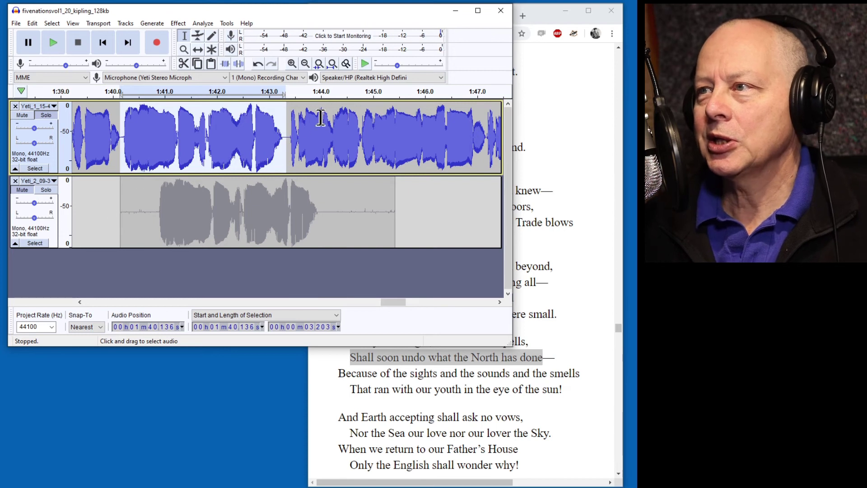
Apply ReplayGain to the selected stretch and close the second retake track.
click(178, 23)
click(203, 385)
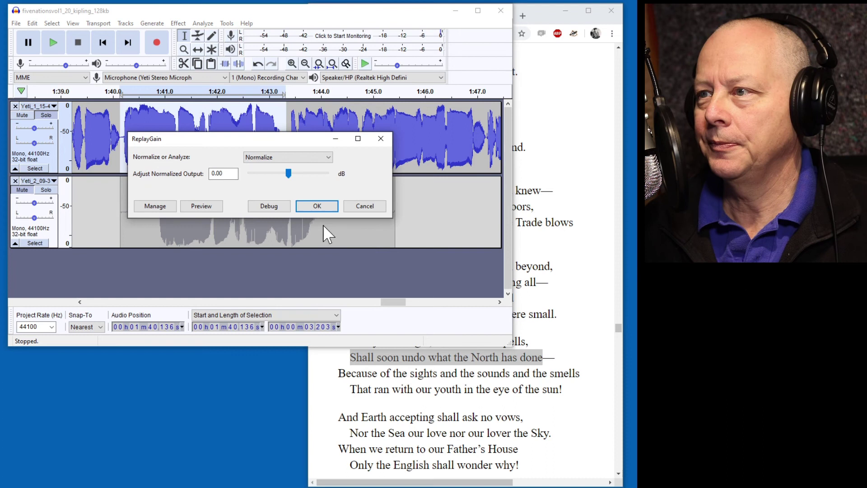
click(318, 206)
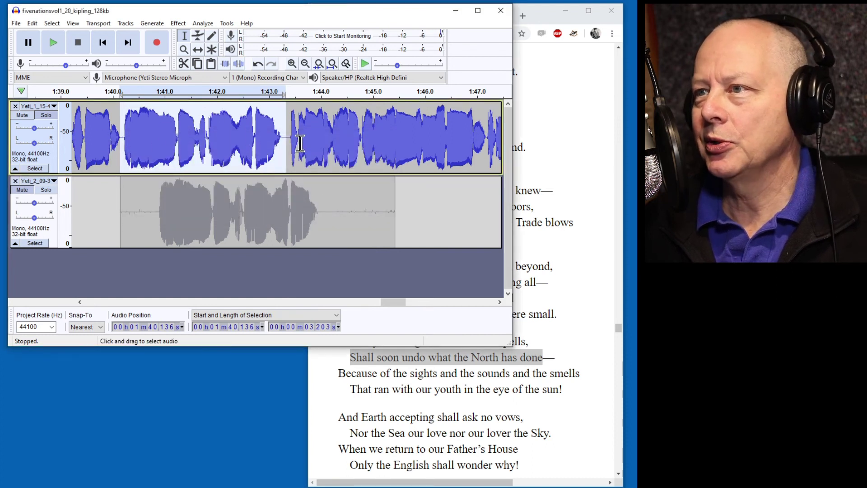
click(15, 180)
scroll(142, 167, left, 3)
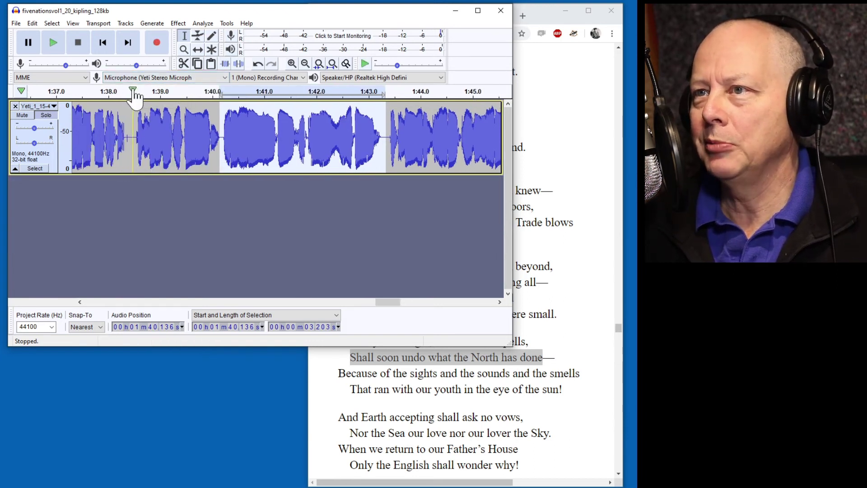
Play the narration from about 1:38.5 and check the passage around the 1:40.2 edit.
click(134, 93)
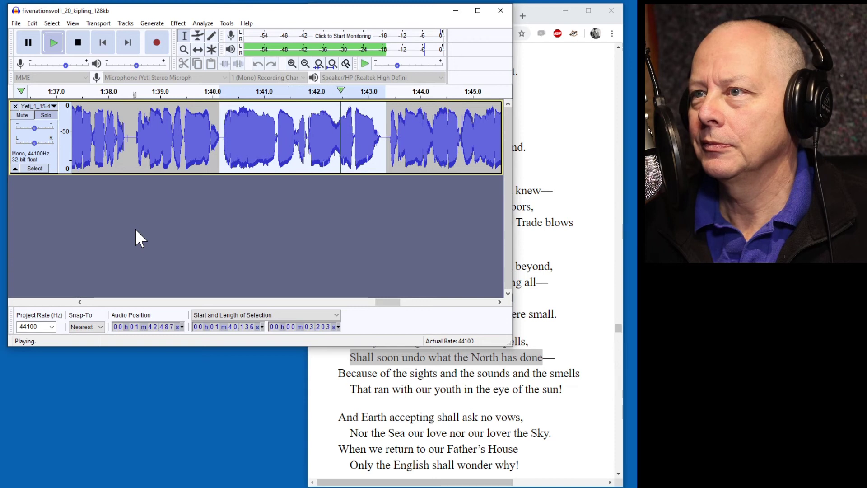
key(p)
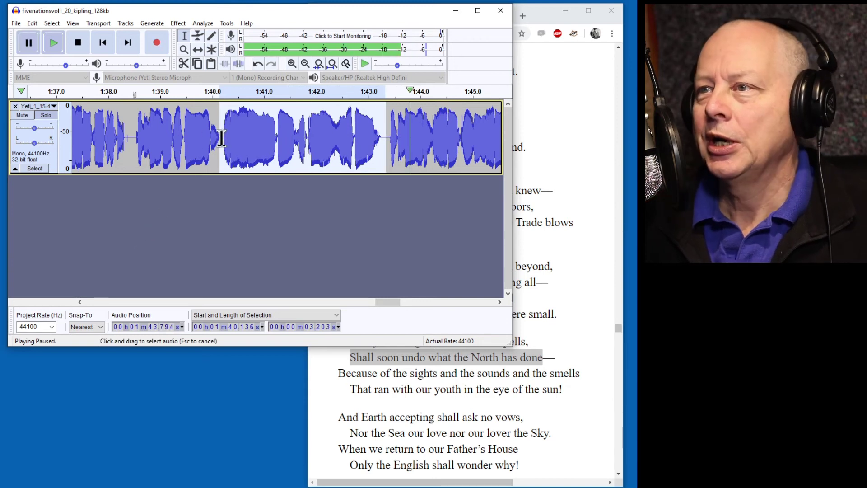
click(222, 136)
scroll(226, 138, up, 2)
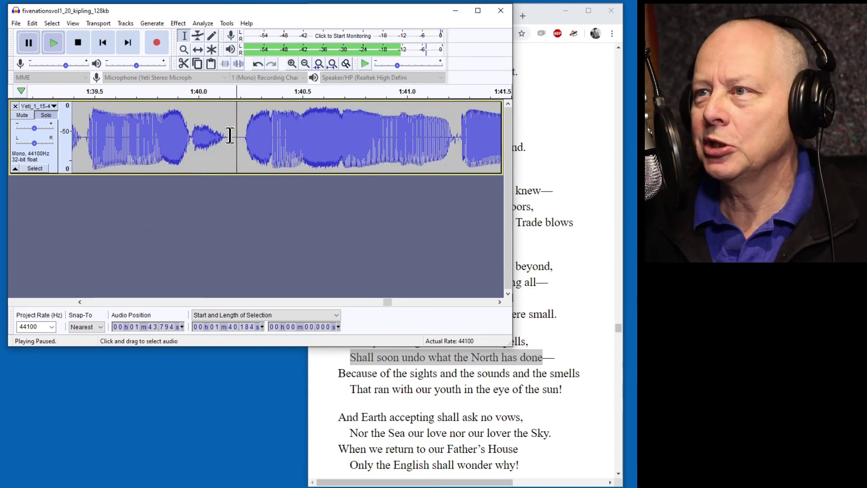
drag(230, 135, 244, 140)
click(231, 136)
scroll(248, 139, down, 1)
scroll(236, 145, down, 1)
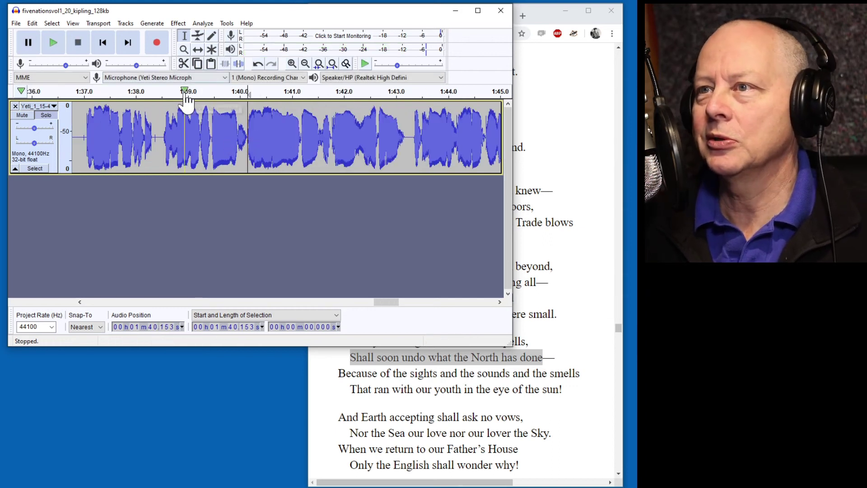
Delete about half a second of pause from 1:51.256 to 1:51.81.
click(162, 92)
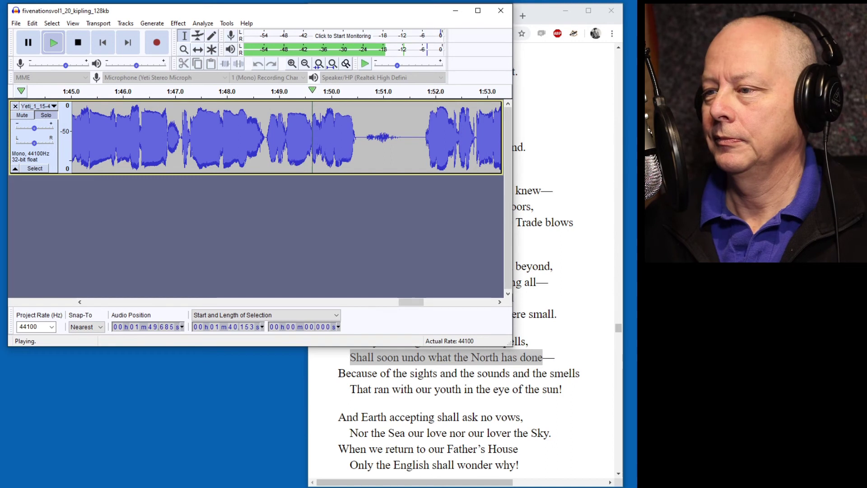
scroll(505, 390, down, 2)
scroll(505, 391, up, 1)
key(p)
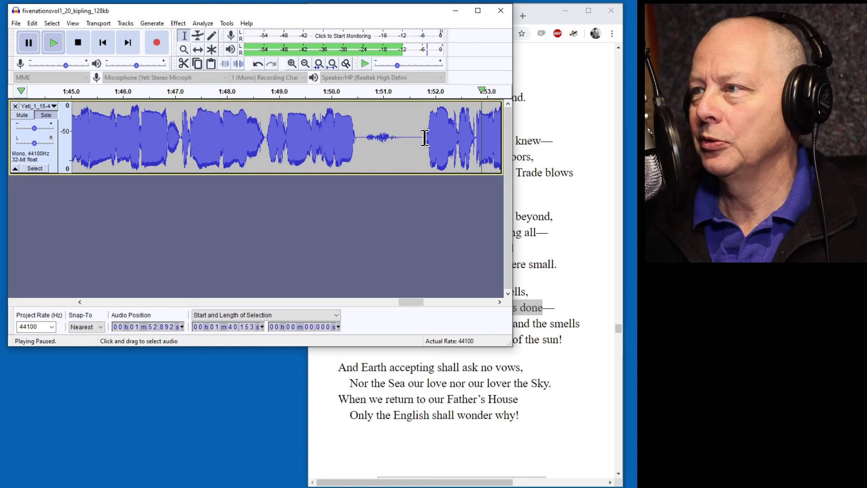
drag(420, 138, 397, 138)
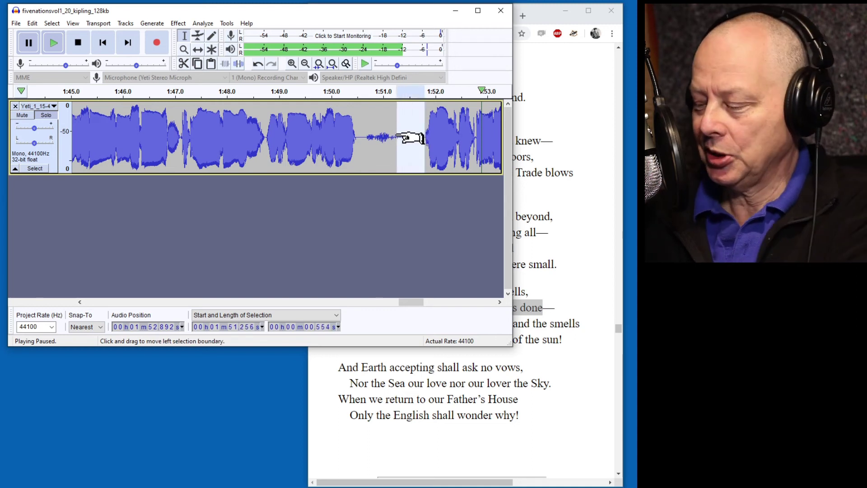
key(Delete)
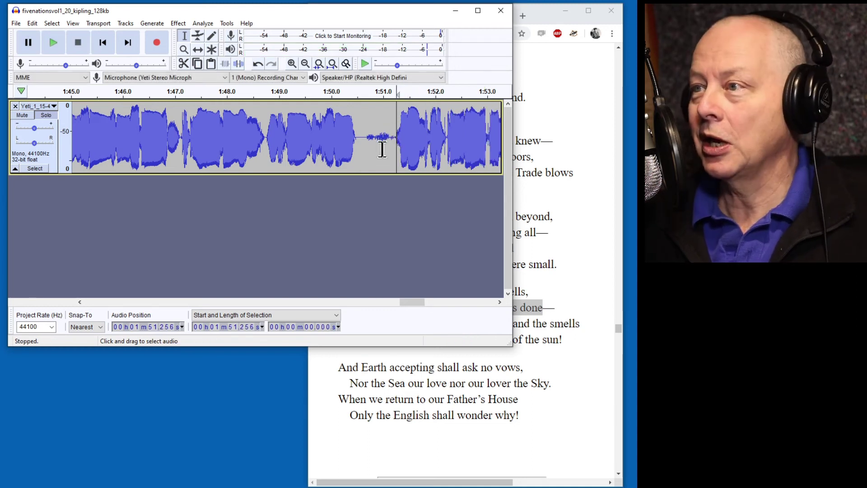
Replay from about 1:50 to hear the shortened pause.
click(337, 90)
key(p)
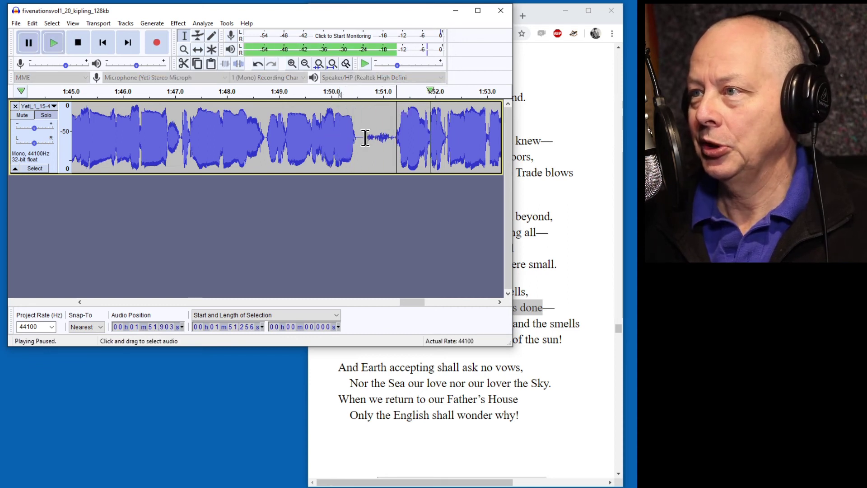
drag(365, 138, 358, 137)
key(Escape)
key(space)
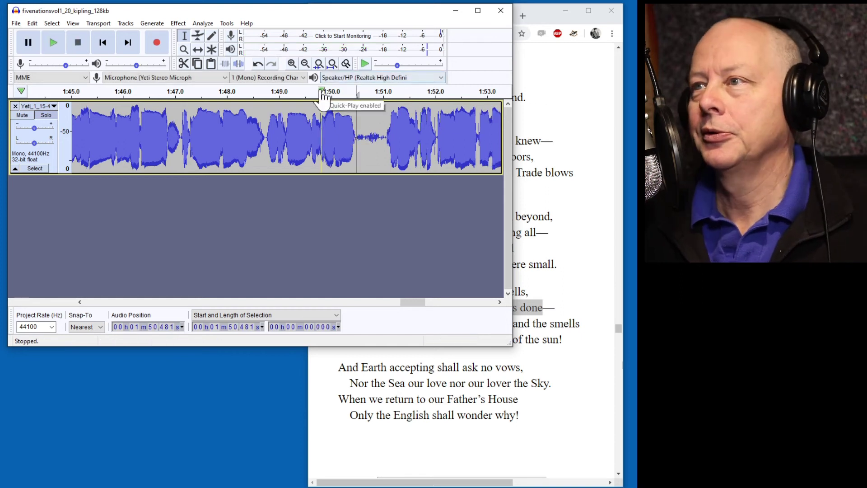
click(320, 89)
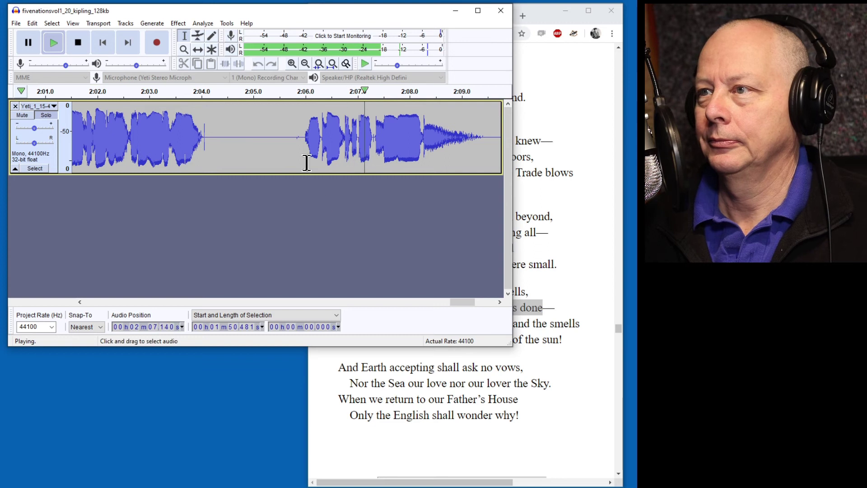
Cut the 5.354 s stretch from 2:05.12 to about 2:10.47 and replay across the cut.
key(p)
click(294, 137)
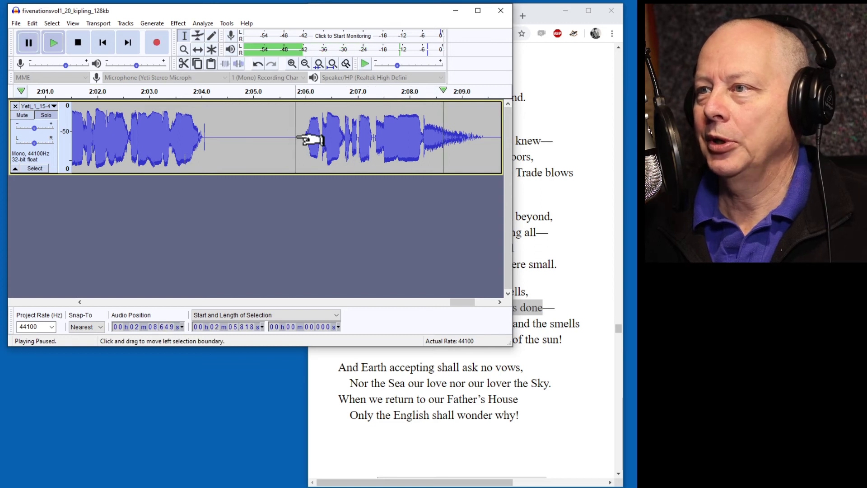
click(259, 135)
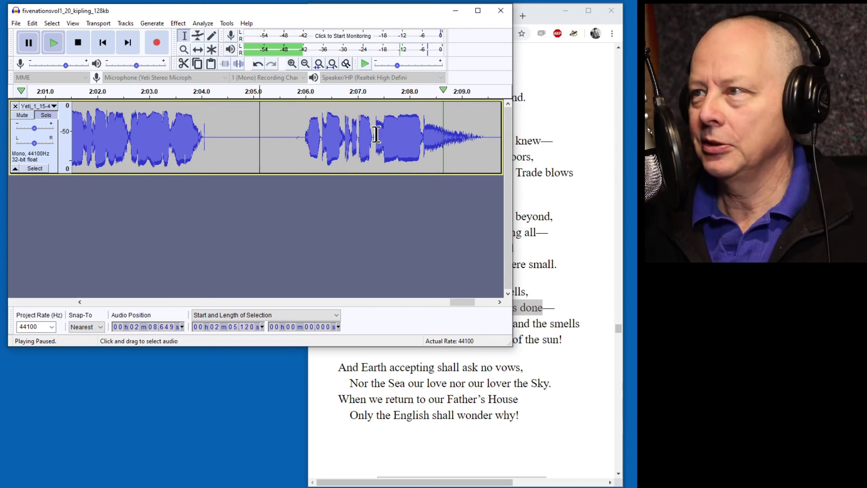
scroll(358, 137, right, 4)
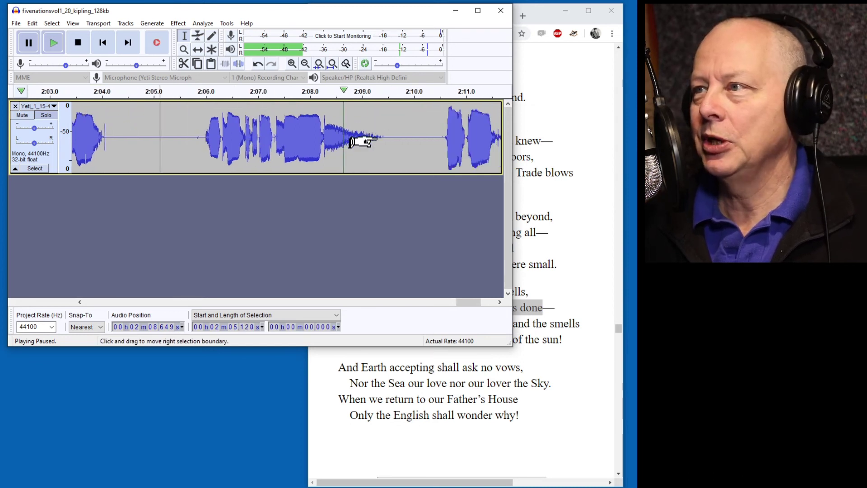
click(341, 94)
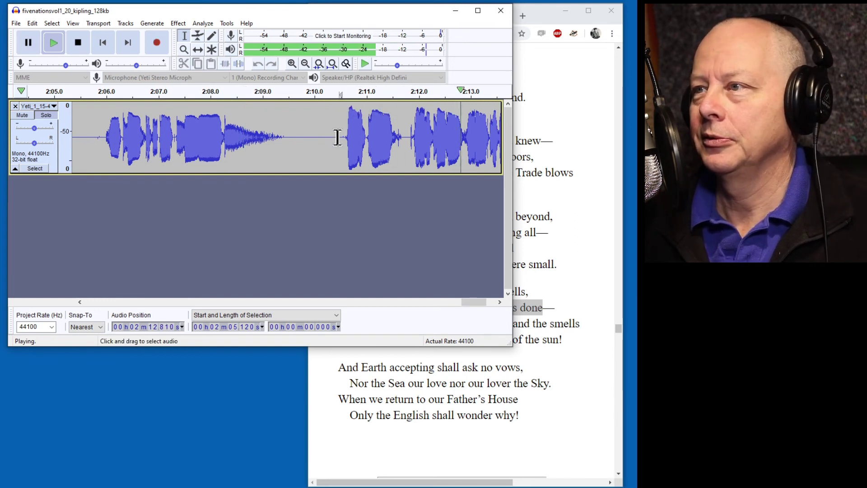
key(p)
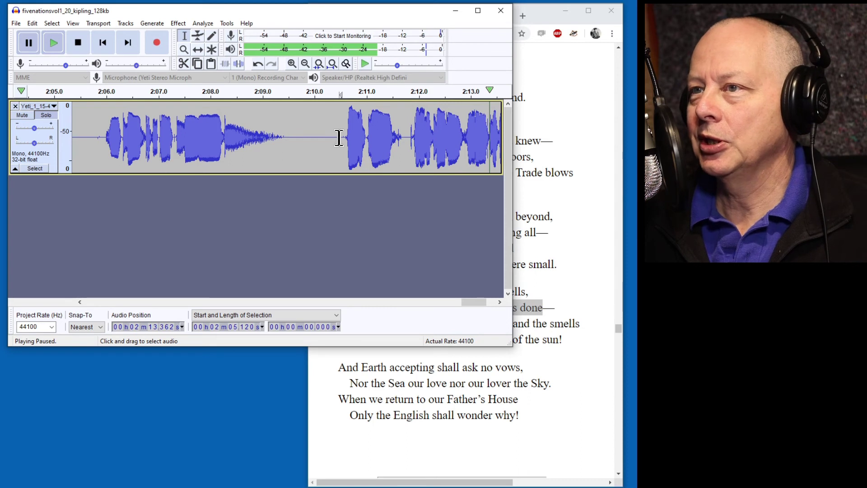
shift+click(339, 140)
key(Delete)
scroll(286, 153, left, 3)
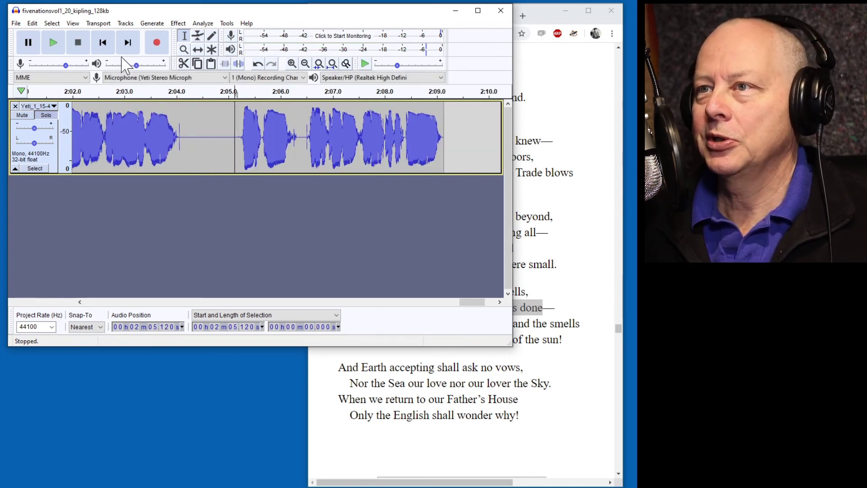
click(150, 93)
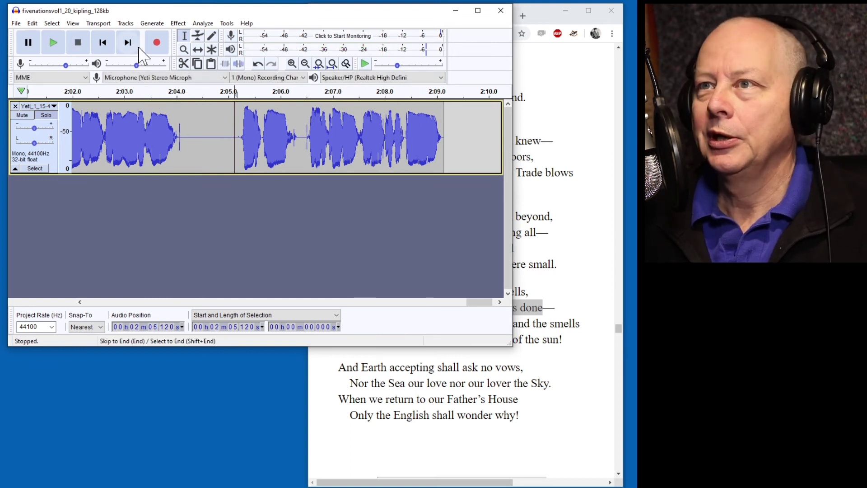
Append 5 seconds of generated silence at the end of the recording.
click(128, 41)
click(153, 24)
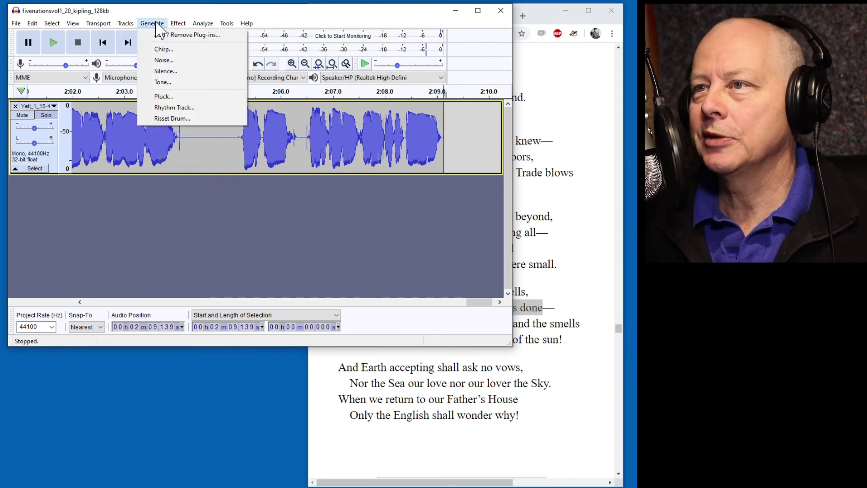
click(165, 71)
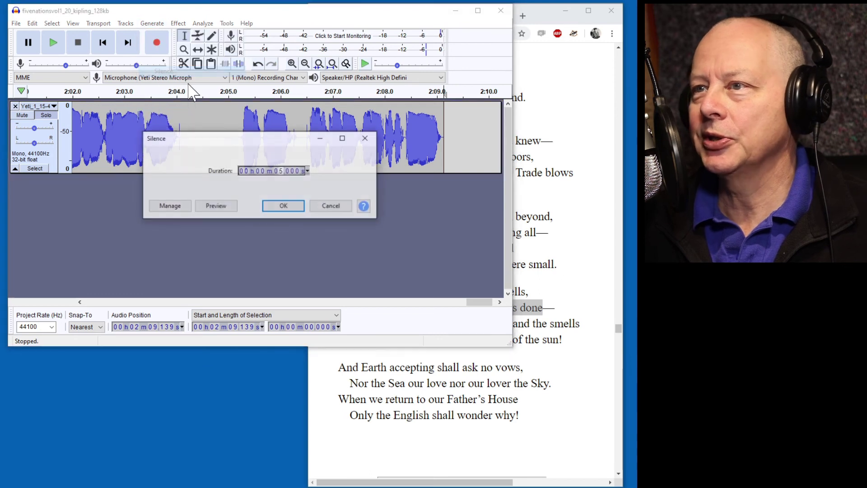
click(281, 206)
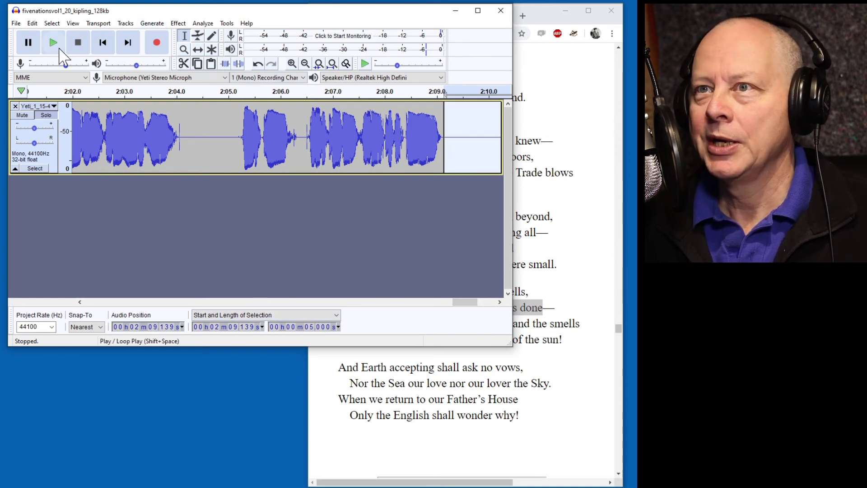
Export the audio as fivenationsvol1_20_kipling_128kb.mp3, 128 kbps constant bitrate, into the librivox folder.
click(16, 23)
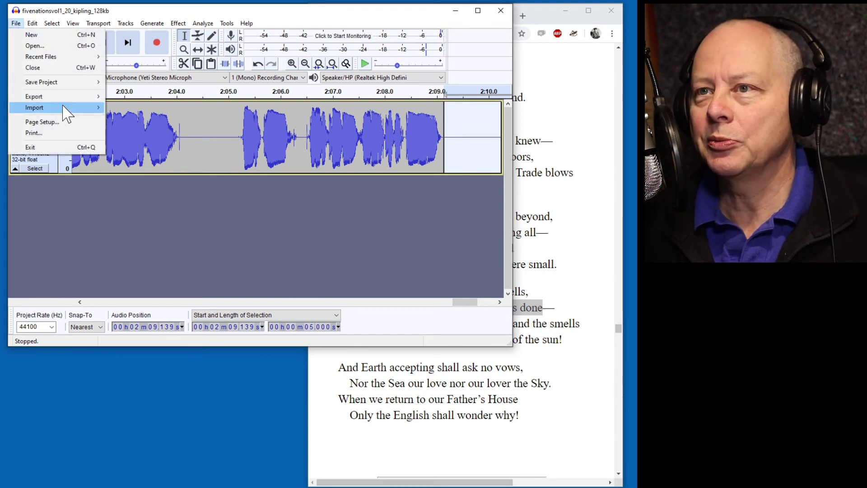
mouse_move(63, 97)
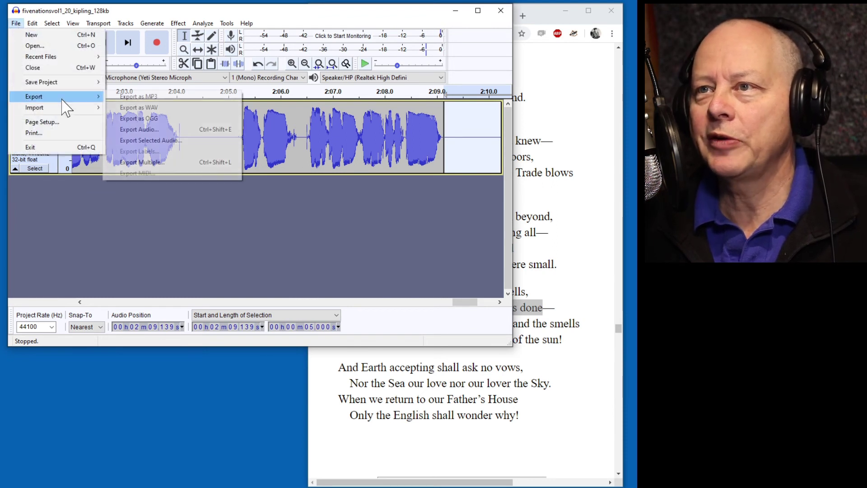
click(157, 98)
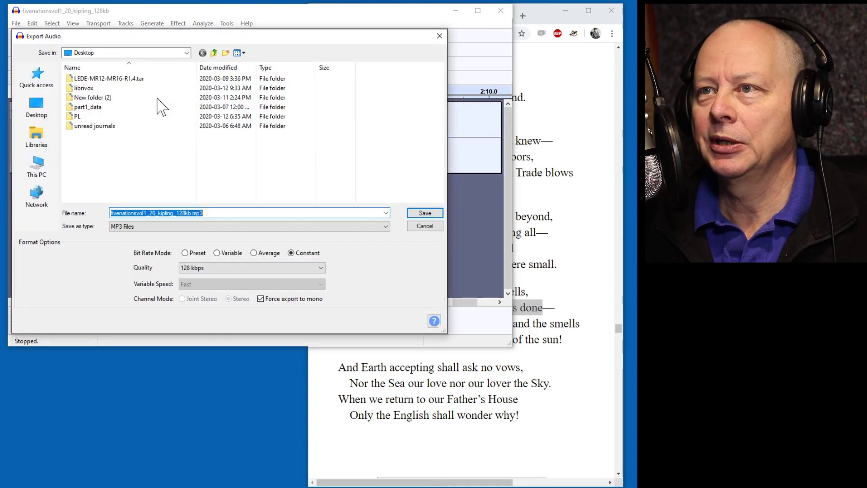
double_click(75, 88)
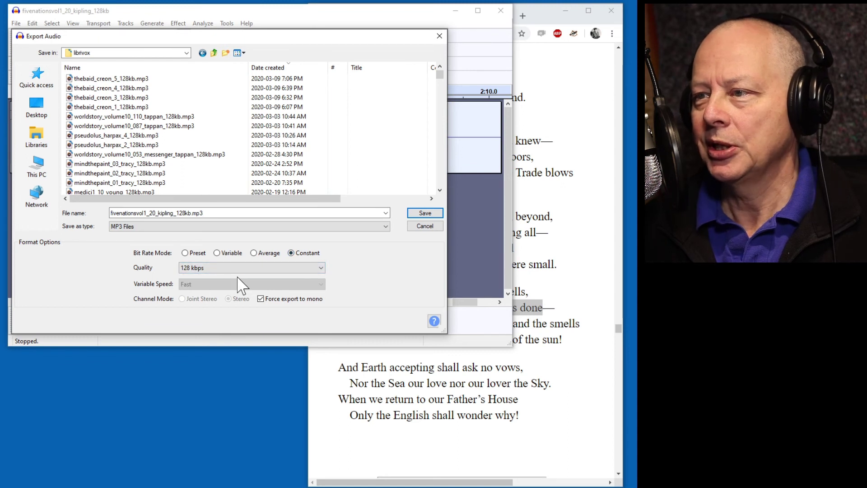
click(425, 214)
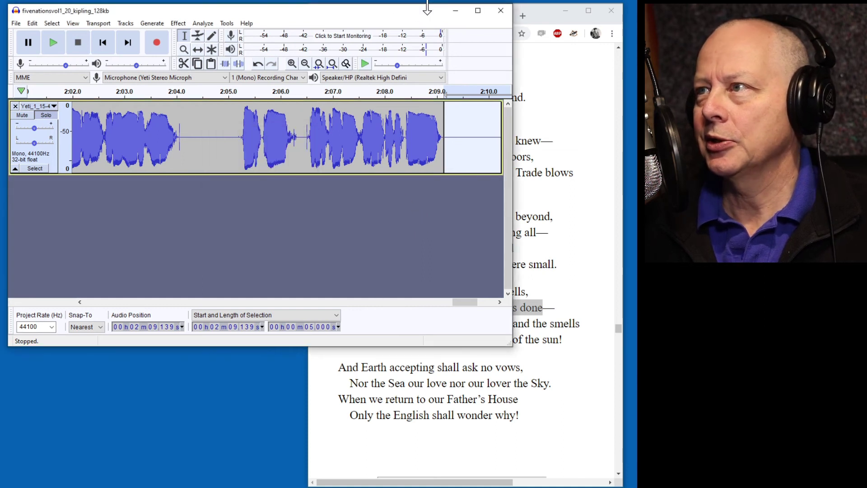
Arrange Checker 0.96 above a file browser showing the Desktop librivox folder.
click(455, 11)
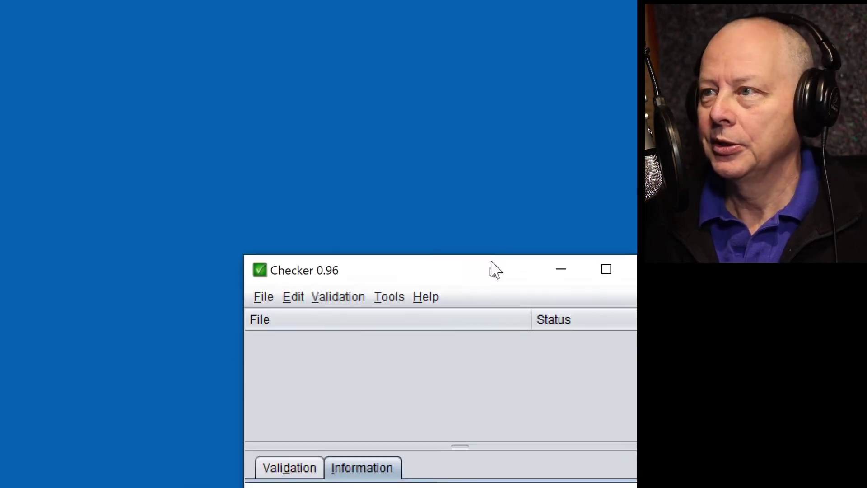
drag(368, 62, 376, 29)
key(alt+Tab)
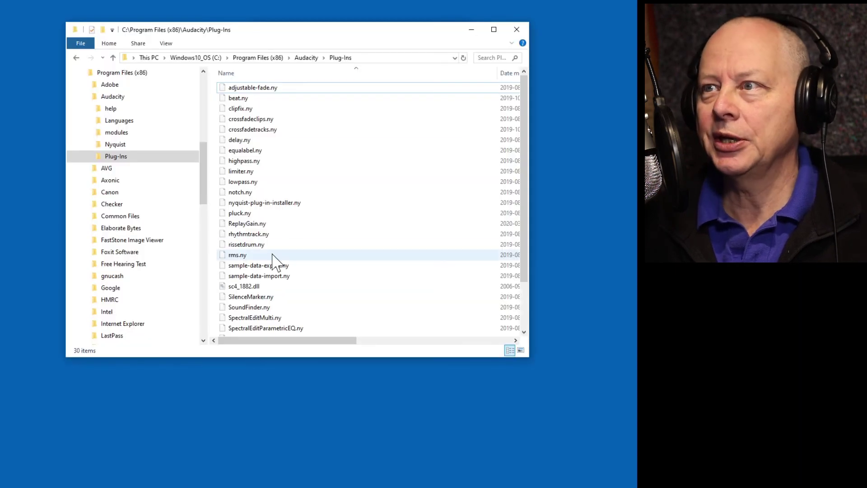
drag(202, 171, 204, 95)
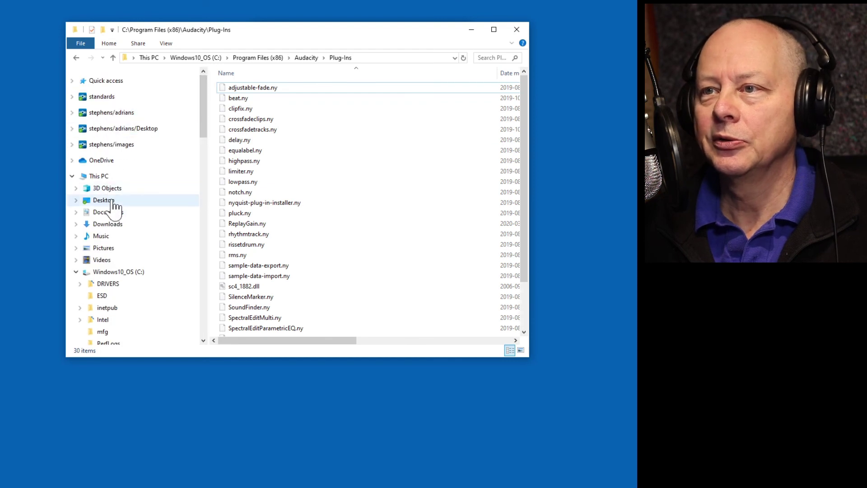
double_click(239, 98)
drag(349, 37, 313, 162)
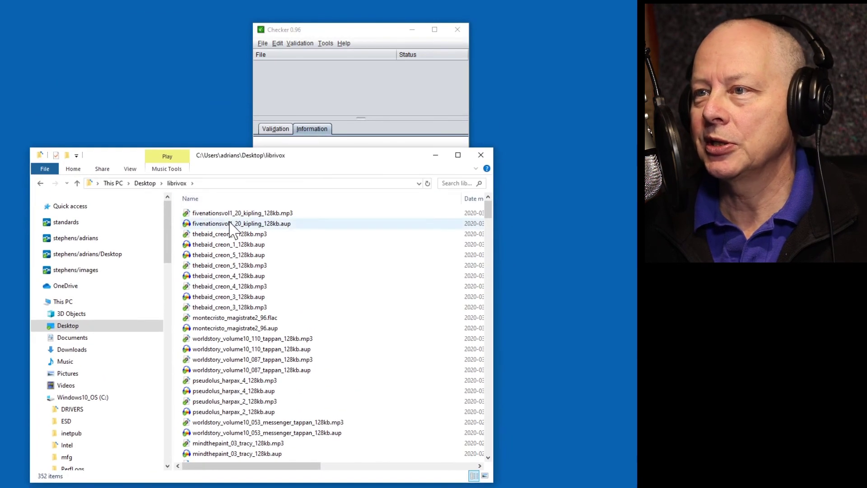
Drop fivenationsvol1_20_kipling_128kb.mp3 into Checker and view its Passed result, 2:14.22 long.
click(204, 213)
drag(329, 145, 393, 95)
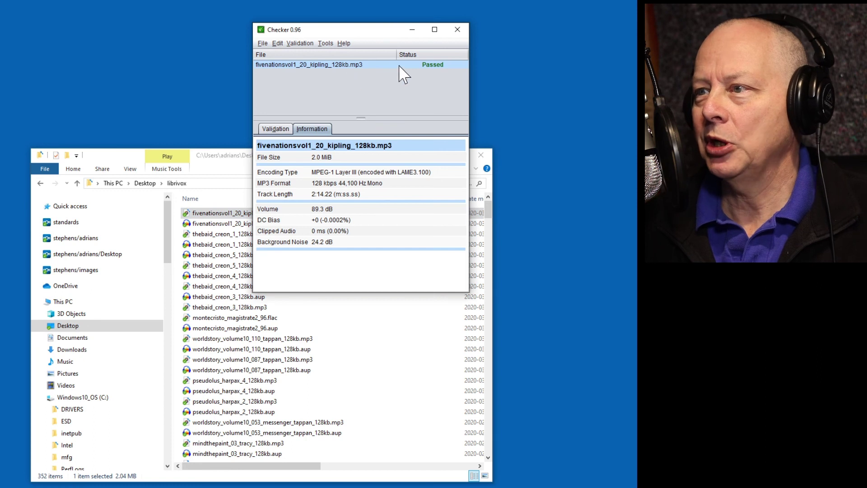
drag(375, 32, 515, 21)
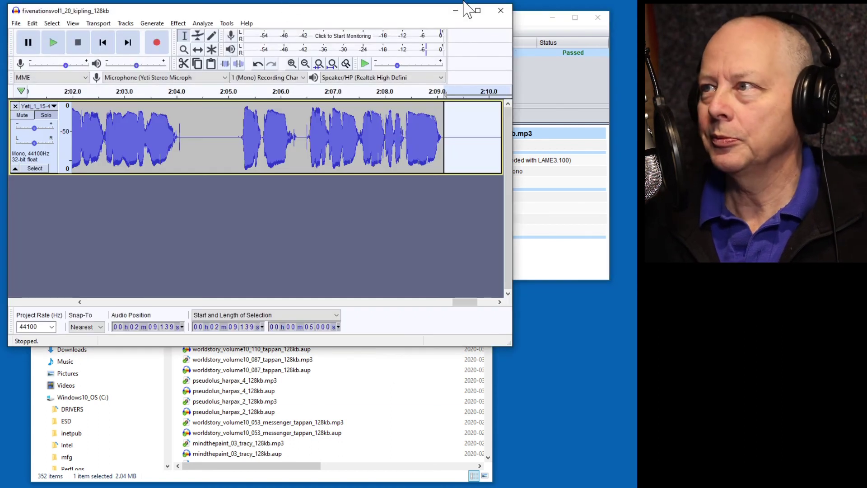
click(455, 10)
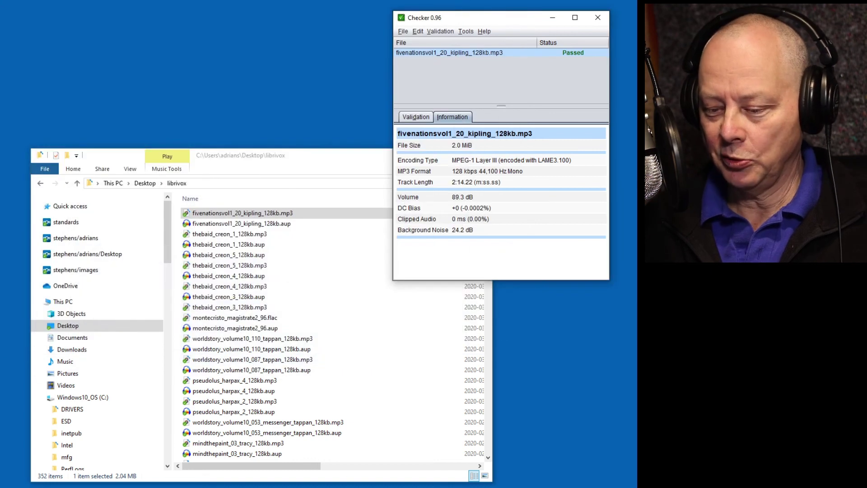
Maximize Chrome and open the forum thread's uploader link in a new tab.
key(alt+Tab)
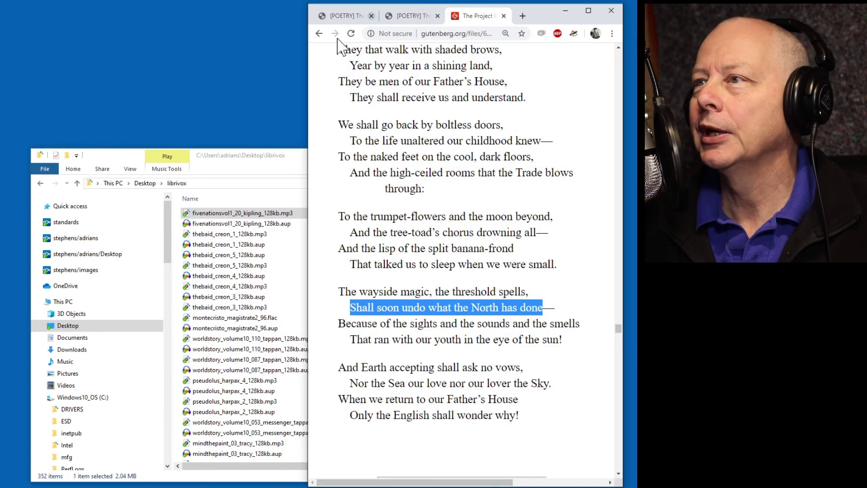
drag(308, 72, 96, 97)
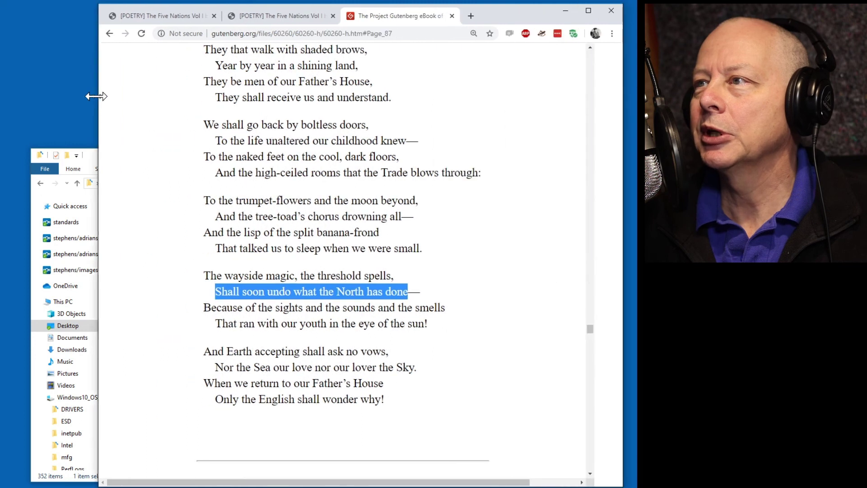
drag(517, 14, 427, 14)
double_click(428, 11)
click(63, 8)
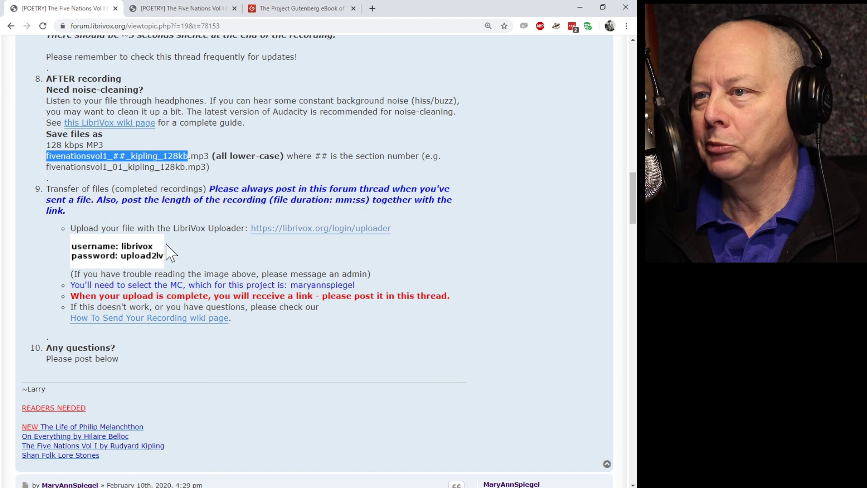
right_click(334, 236)
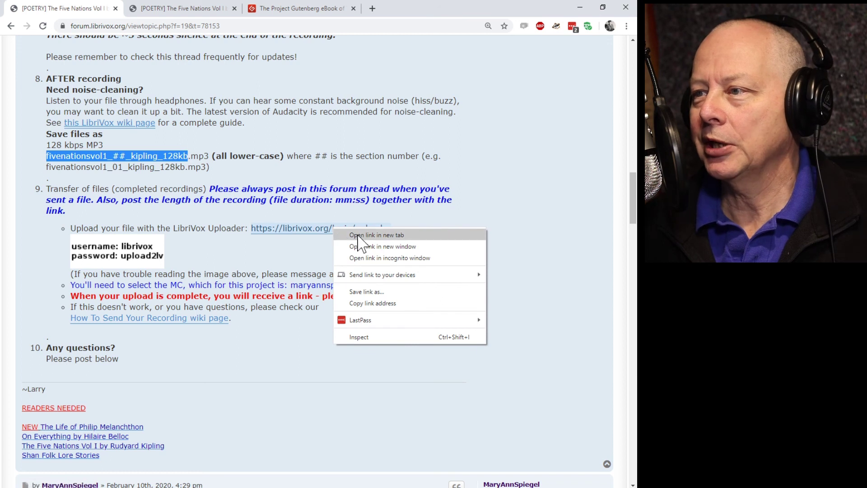
click(357, 235)
Log in to the LibriVox Uploader with the pre-filled username and password.
click(316, 10)
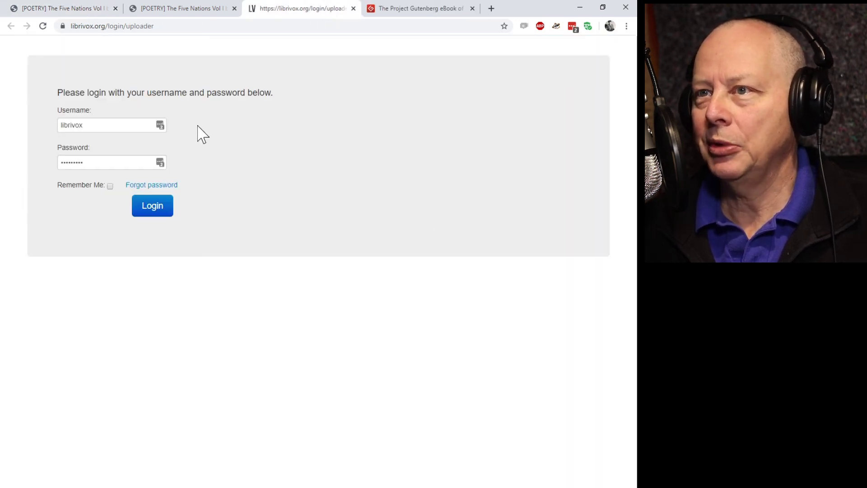
key(Tab)
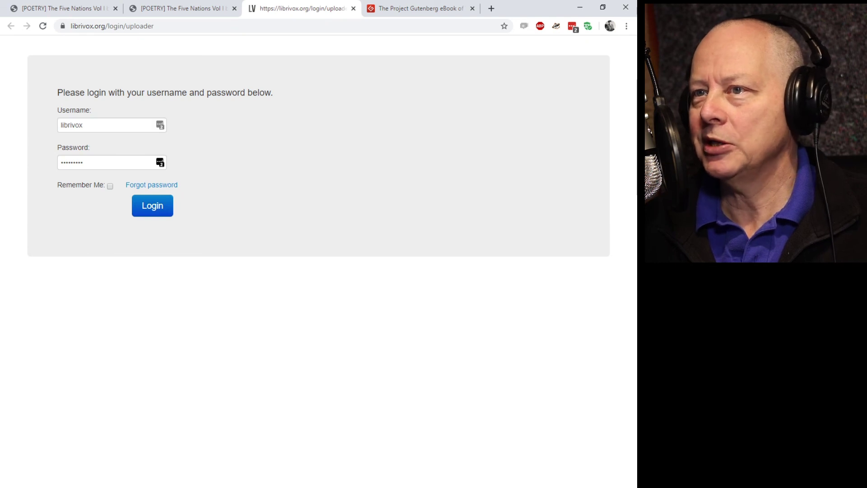
click(154, 213)
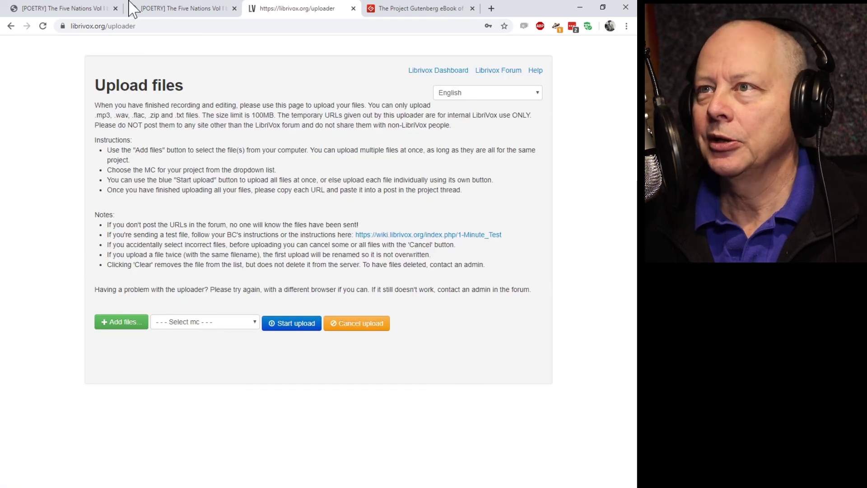
Look up the project's MC in the forum thread and select that MC in the uploader.
click(66, 11)
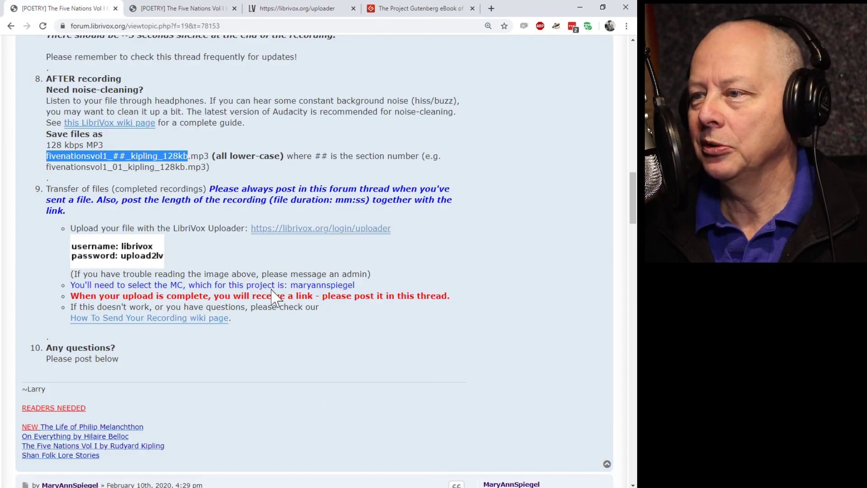
drag(290, 286, 366, 286)
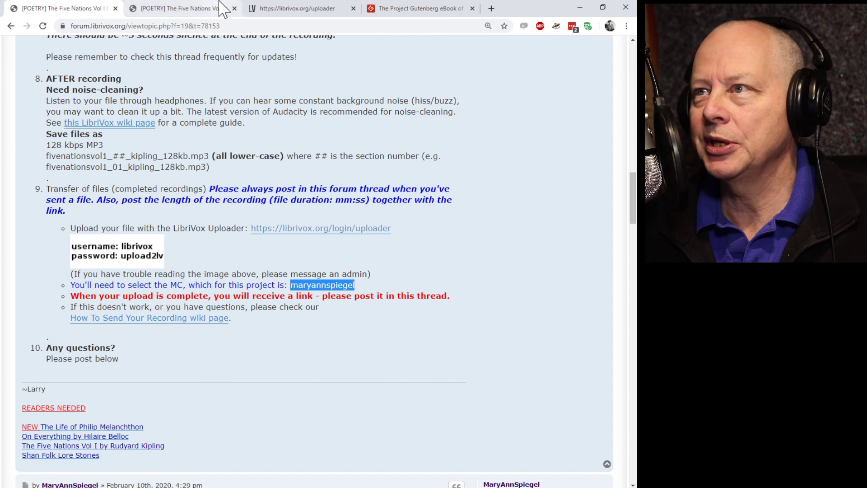
click(297, 10)
click(188, 322)
scroll(241, 210, down, 3)
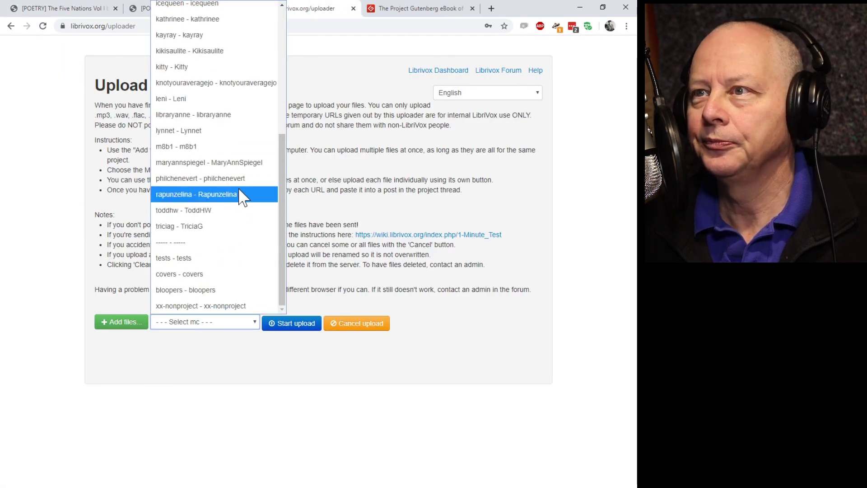
click(231, 164)
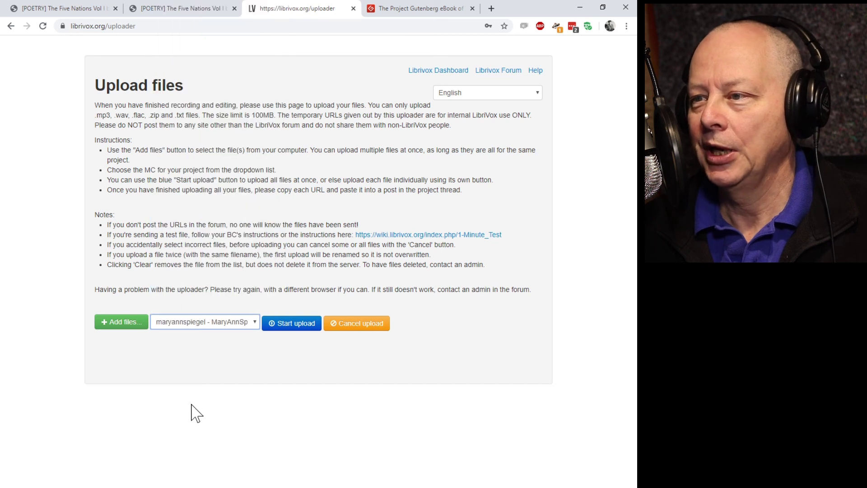
click(127, 322)
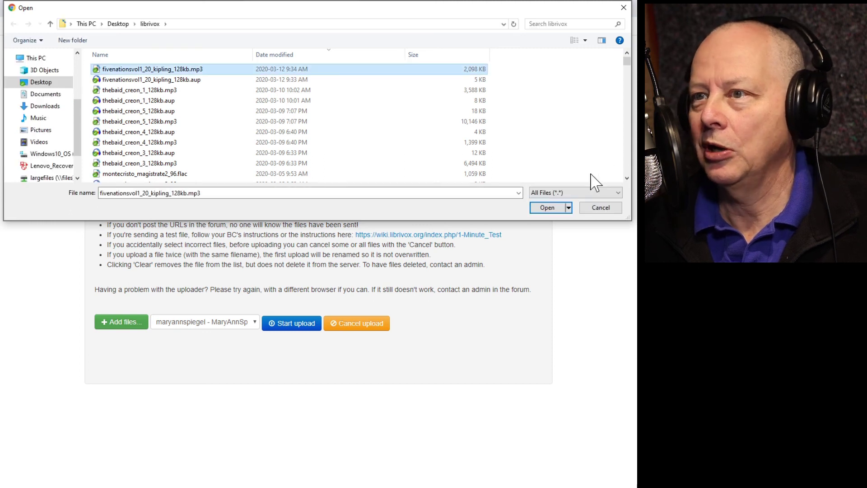
Upload fivenationsvol1_20_kipling_128kb.mp3 and copy the resulting uploads link.
click(547, 207)
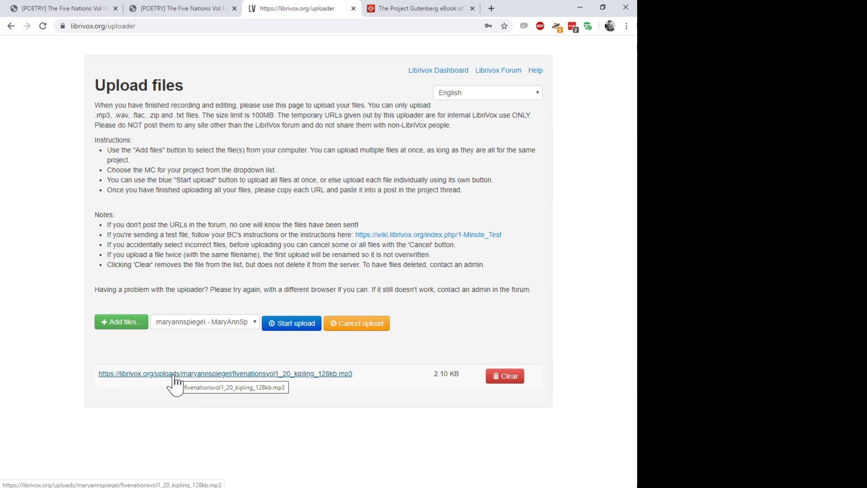
right_click(173, 382)
click(216, 335)
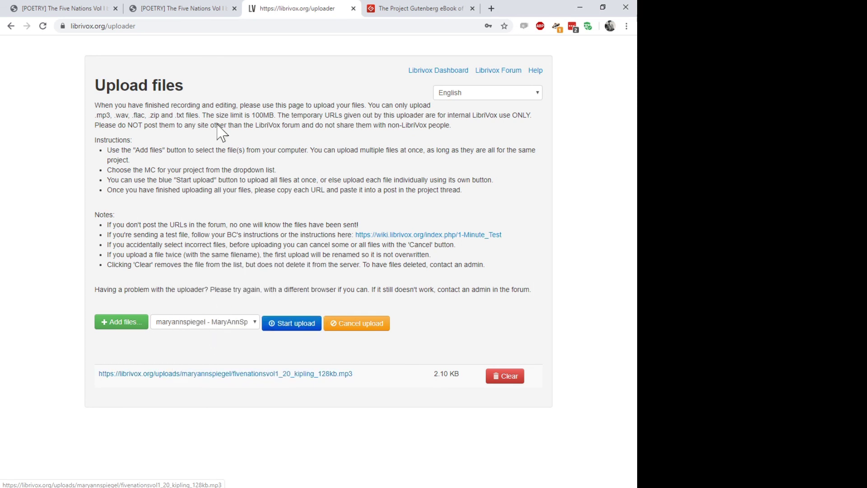
Start a quoted reply to the coordinator's post on the thread's latest page, signing in first.
click(170, 10)
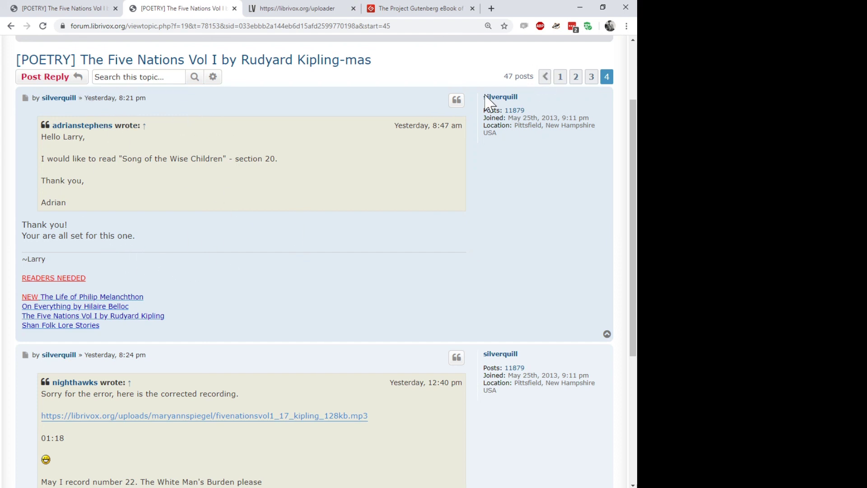
click(457, 106)
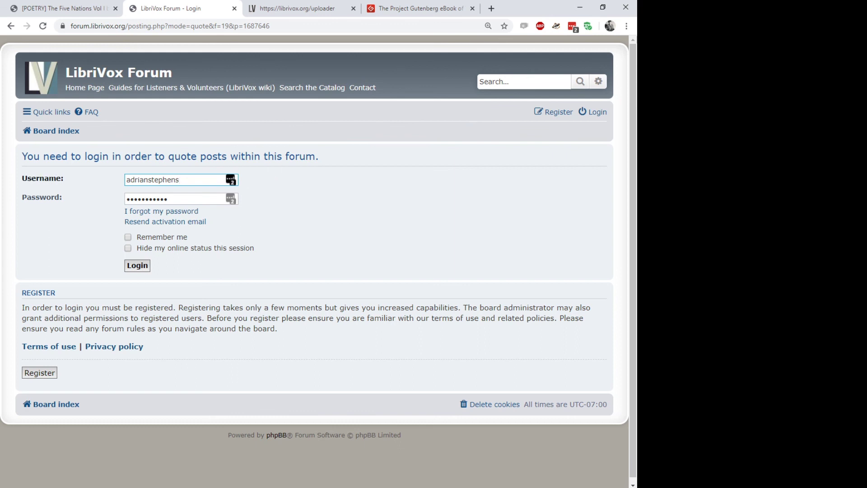
click(136, 266)
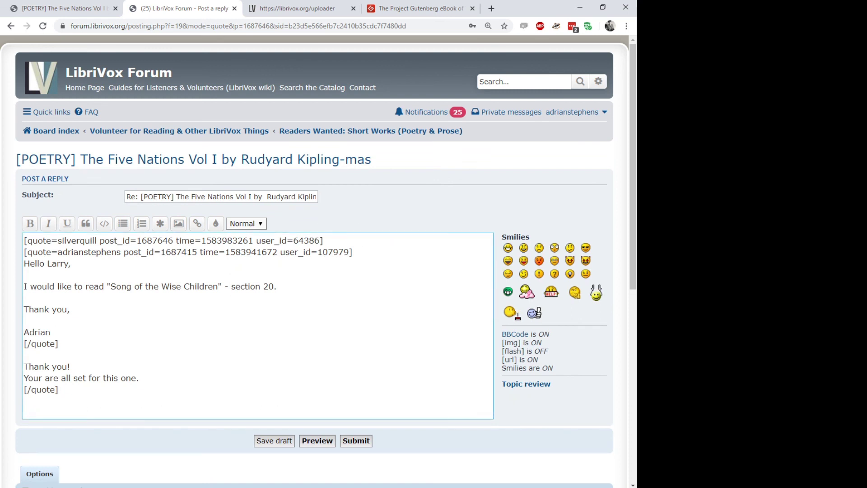
Remove the nested quoted request and write 'Here you are:' followed by the pasted MP3 link.
drag(58, 344, 24, 252)
key(BackSpace)
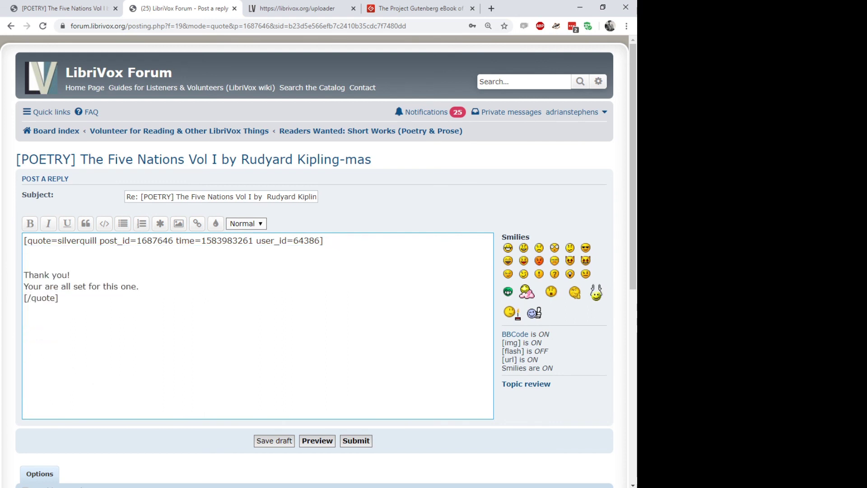
click(24, 320)
text(Here you are:)
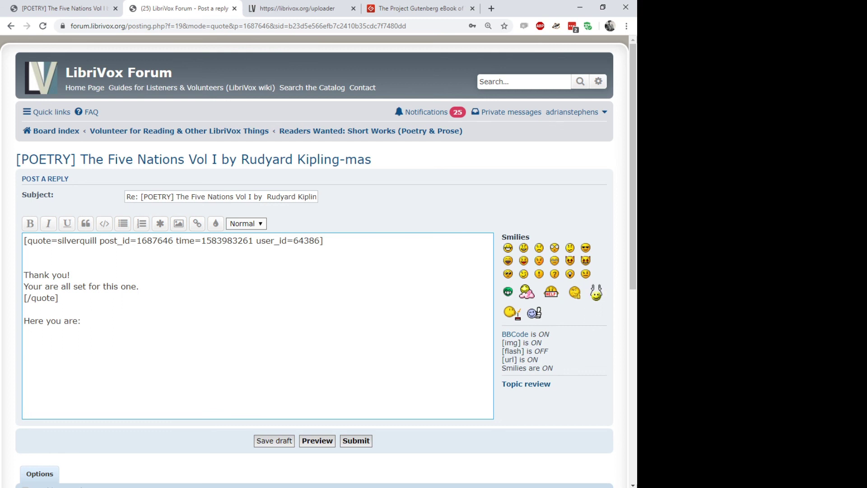
key(ctrl+v)
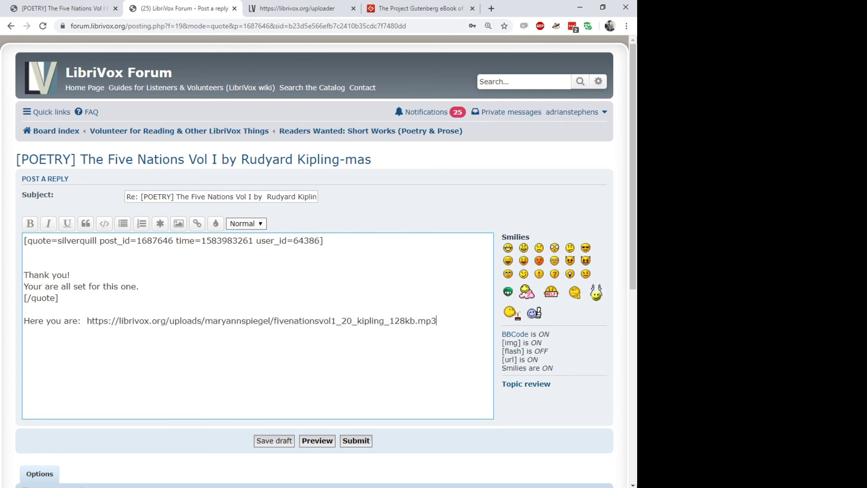
Add 'Ready for PL @ 2:14', matching Checker's track length, and submit the reply.
text(Ready for PL @)
key(alt+Tab)
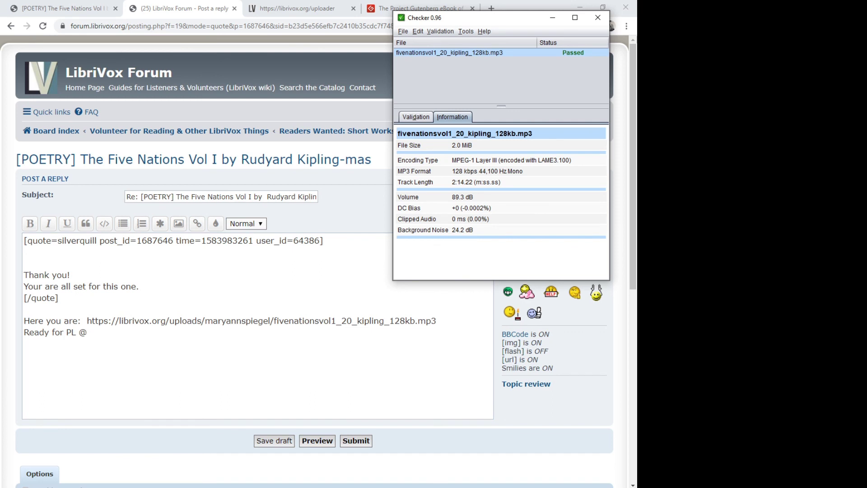
key(alt+Tab)
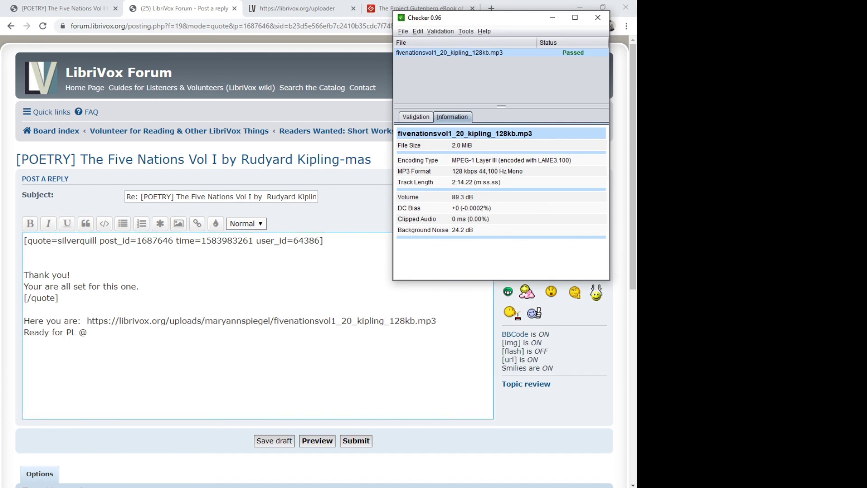
text(2:14)
key(shift+Left)
key(shift+Left)
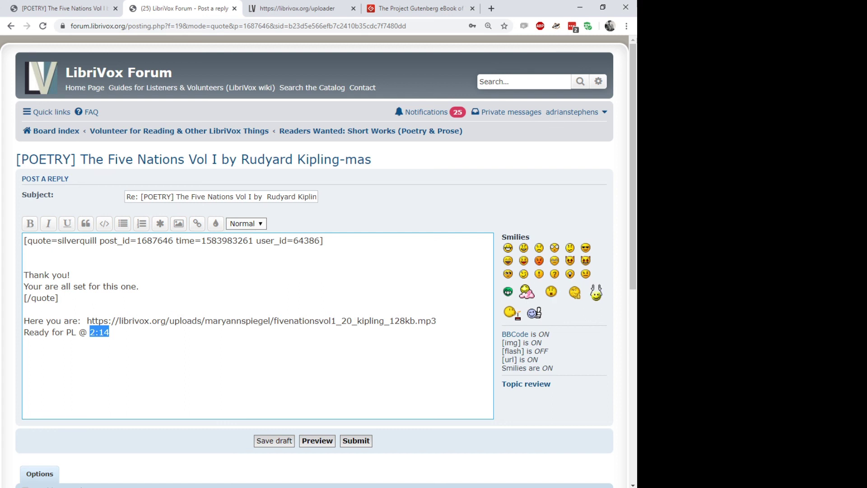
key(Right)
key(shift+Left)
key(shift+Left)
key(shift+Left)
key(Right)
key(shift+Left)
key(shift+Left)
key(shift+Left)
key(shift+Left)
key(shift+Left)
key(Right)
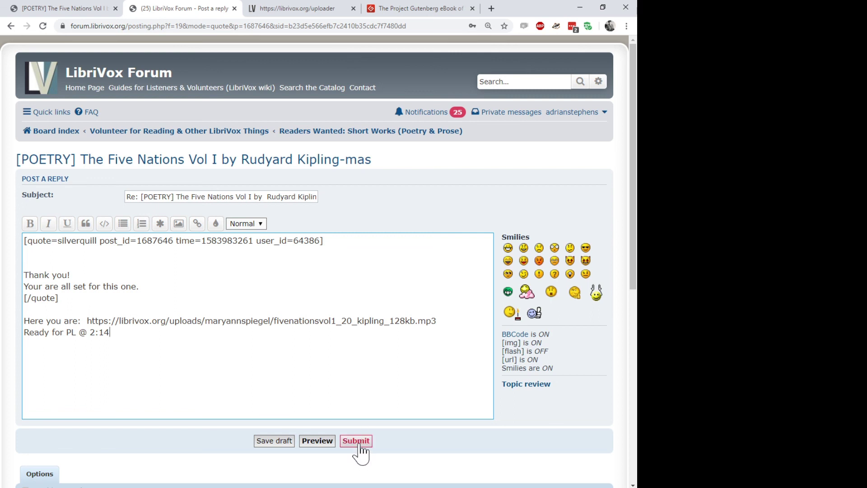
click(357, 442)
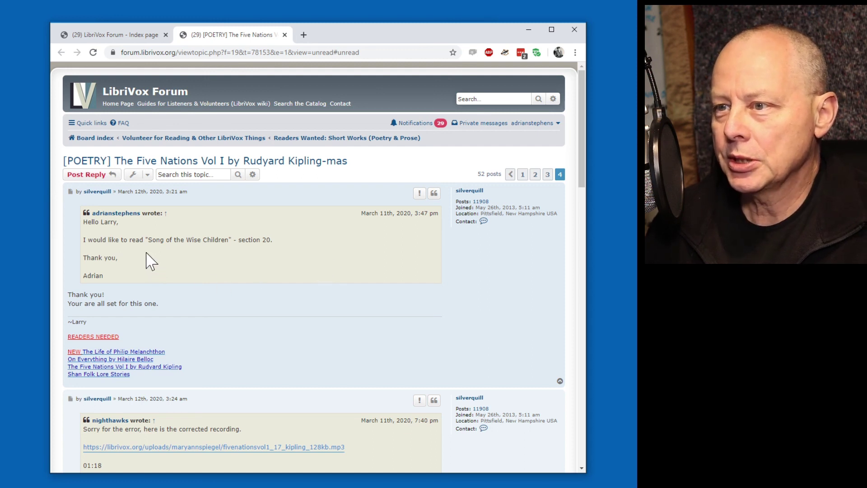
scroll(163, 222, down, 1)
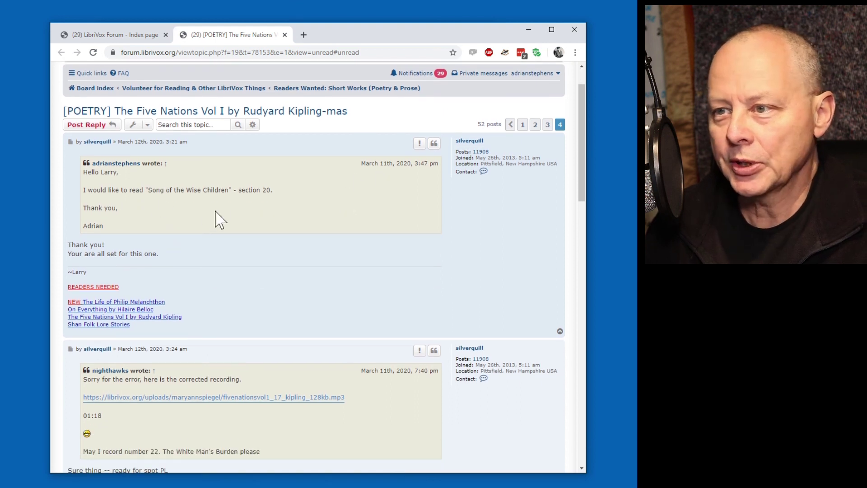
scroll(117, 253, down, 9)
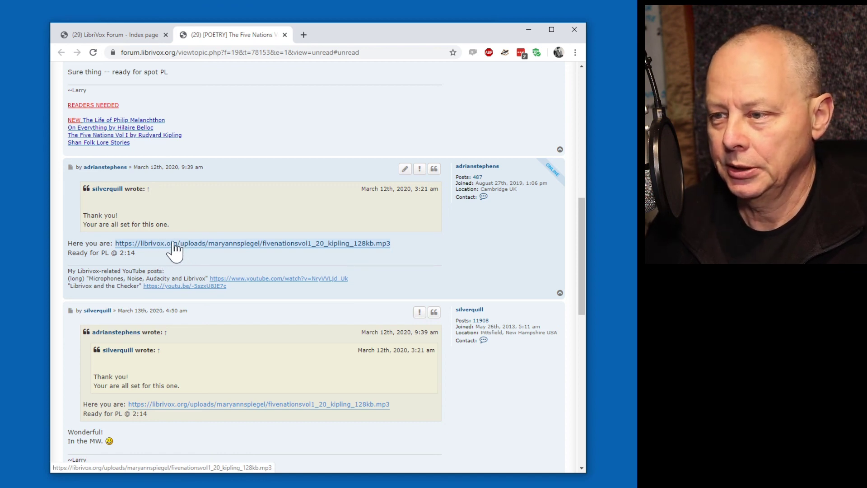
scroll(174, 250, down, 9)
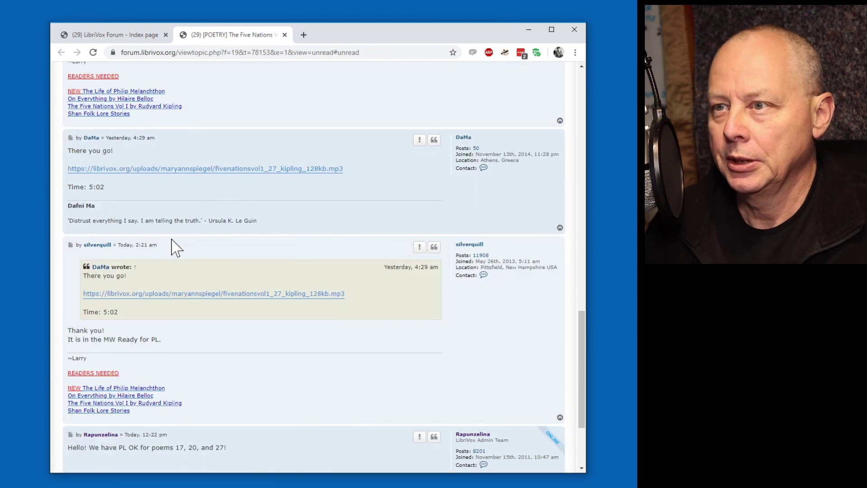
scroll(175, 247, up, 7)
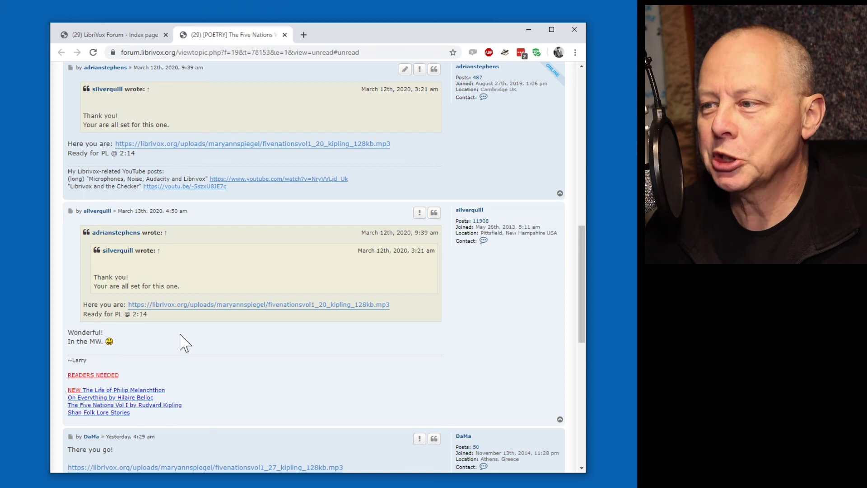
scroll(185, 344, down, 8)
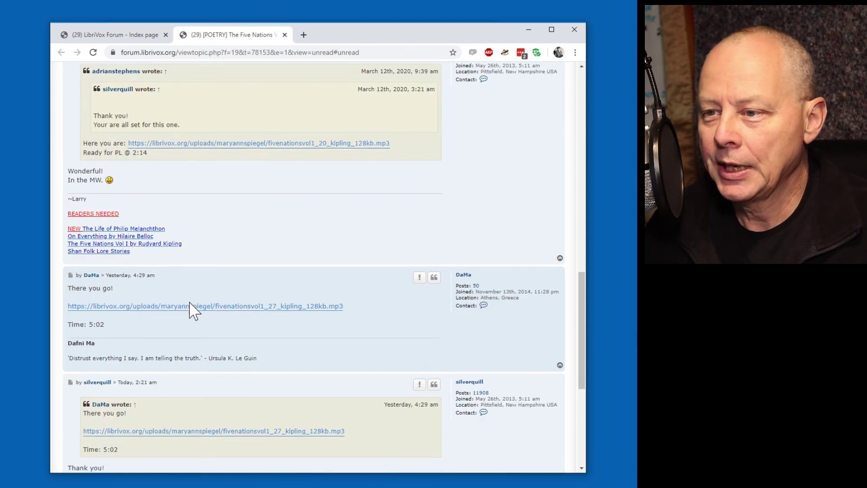
scroll(194, 307, down, 2)
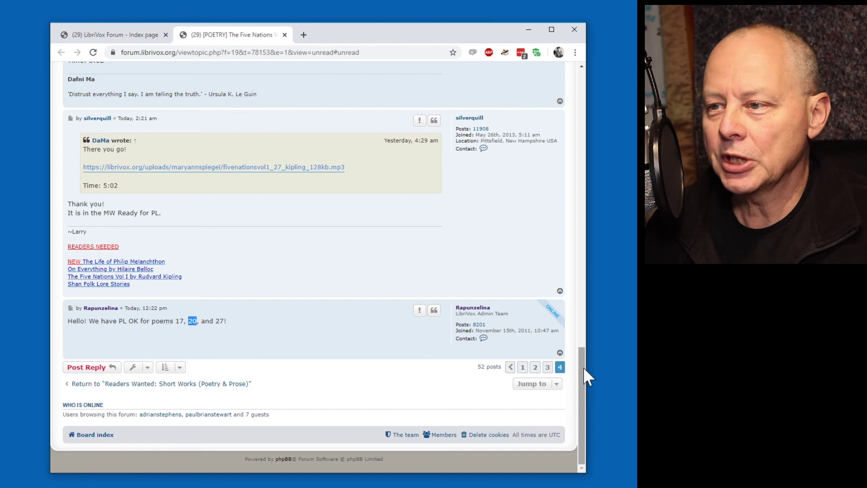
drag(584, 366, 555, 88)
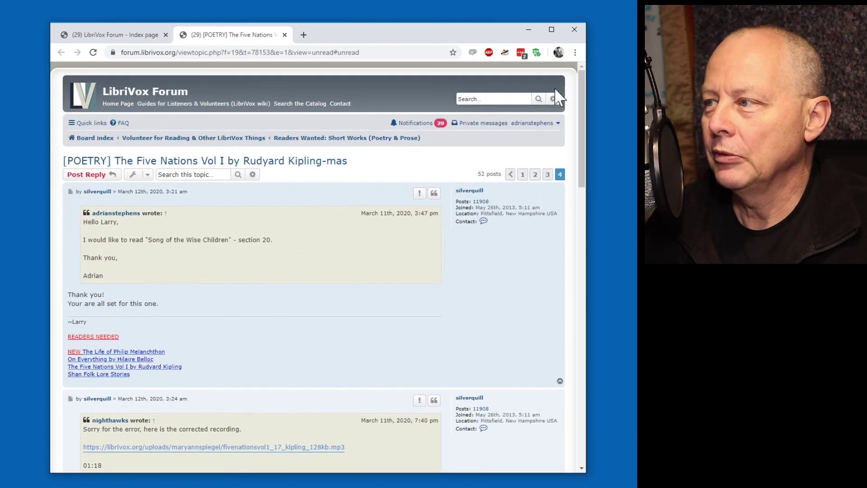
Go to thread page 1 and scroll the Magic Window to section 20, listed PL OK.
click(523, 174)
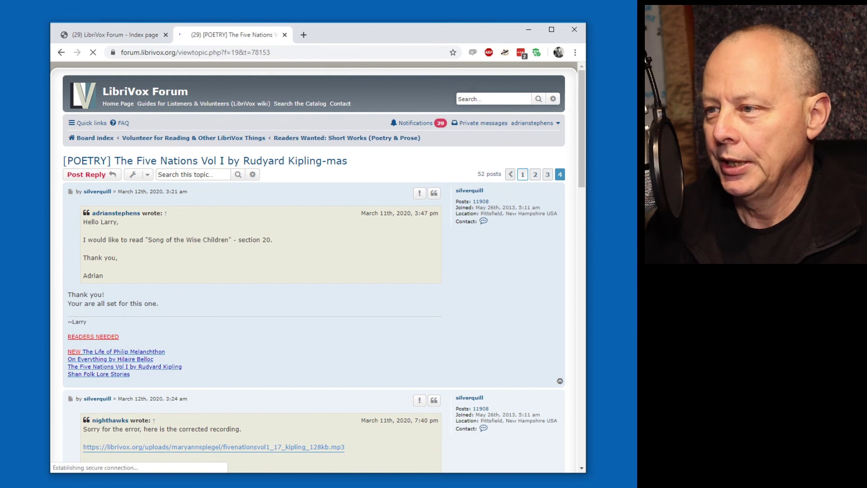
scroll(481, 257, down, 10)
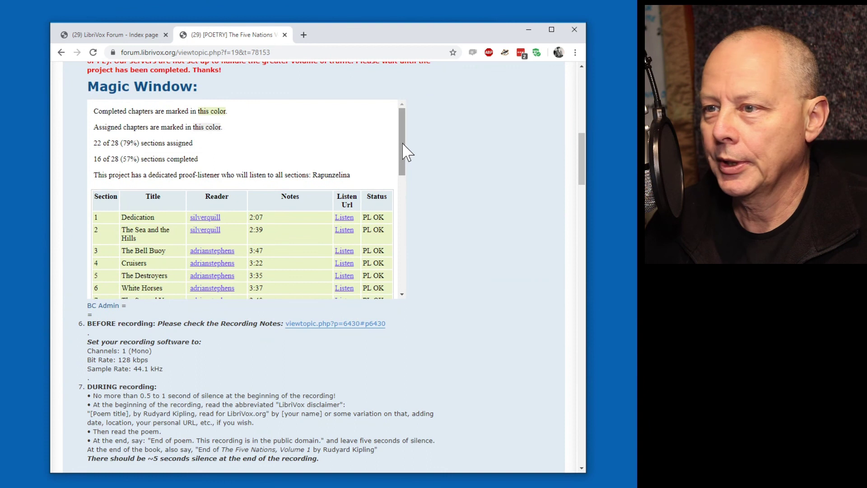
drag(403, 151, 414, 259)
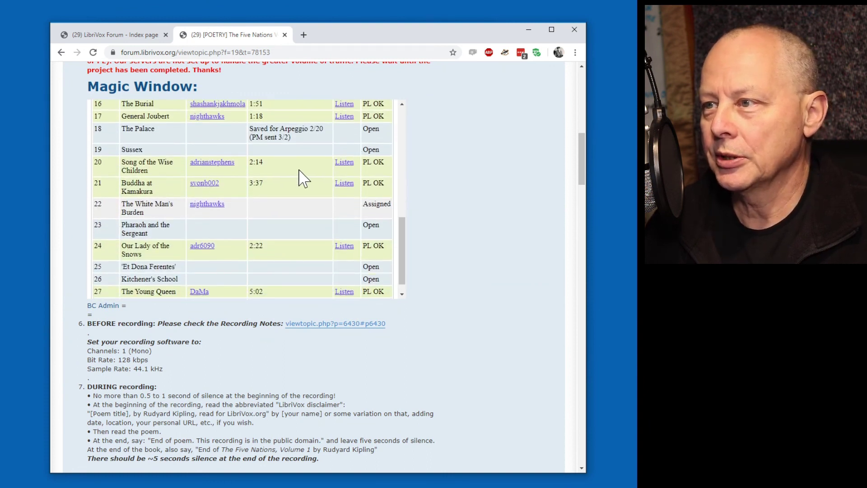